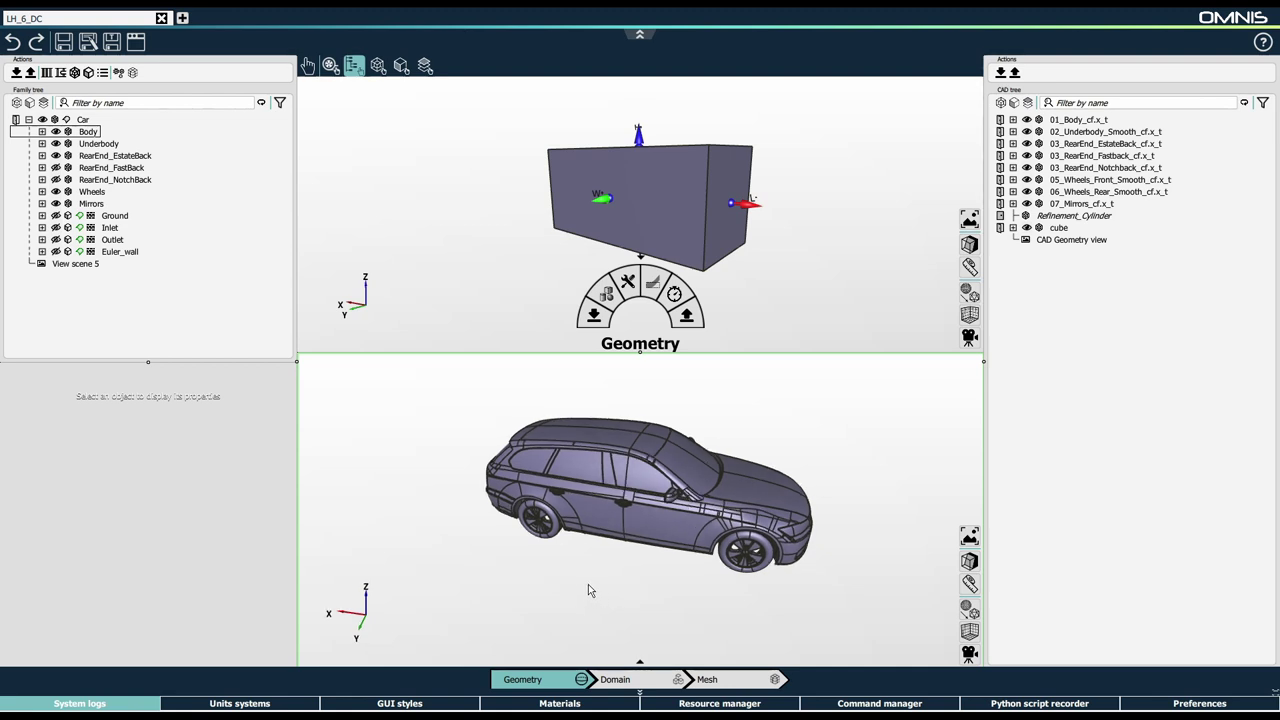
- Hide RearEnd_EstateBack so the car displays the notchback sedan rear end
left_click(130, 158)
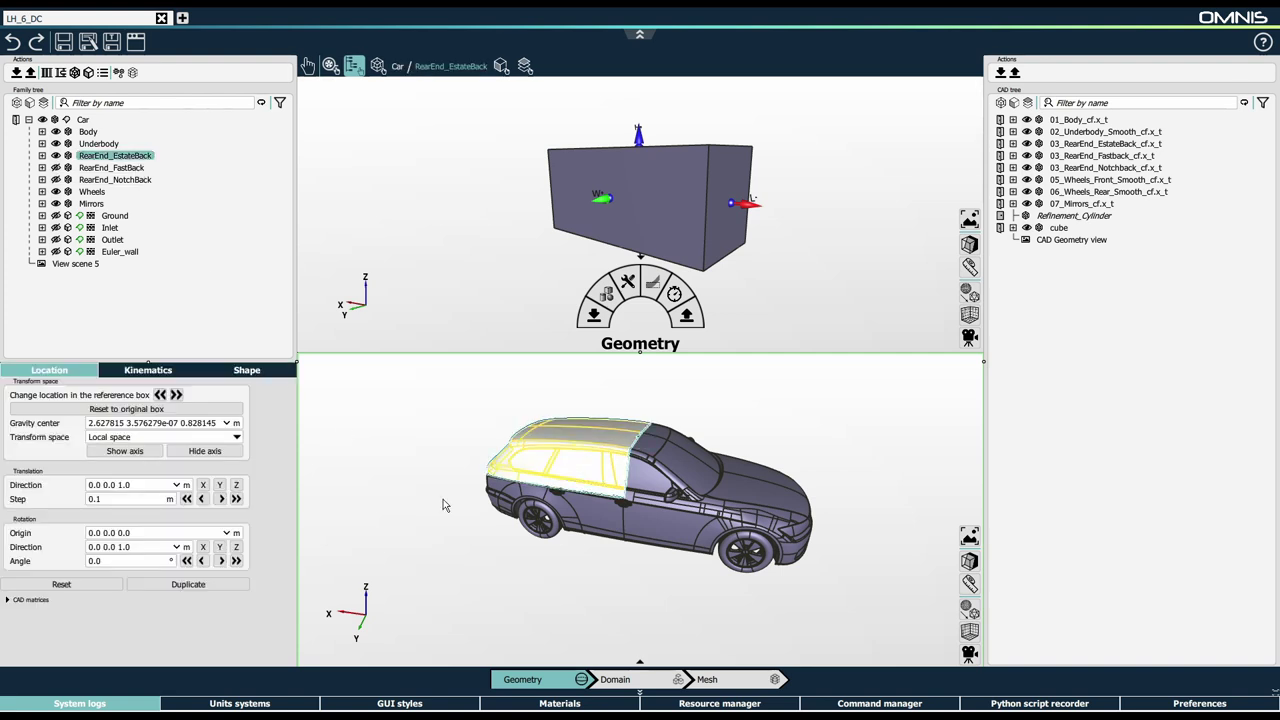
left_click(56, 156)
left_click(56, 168)
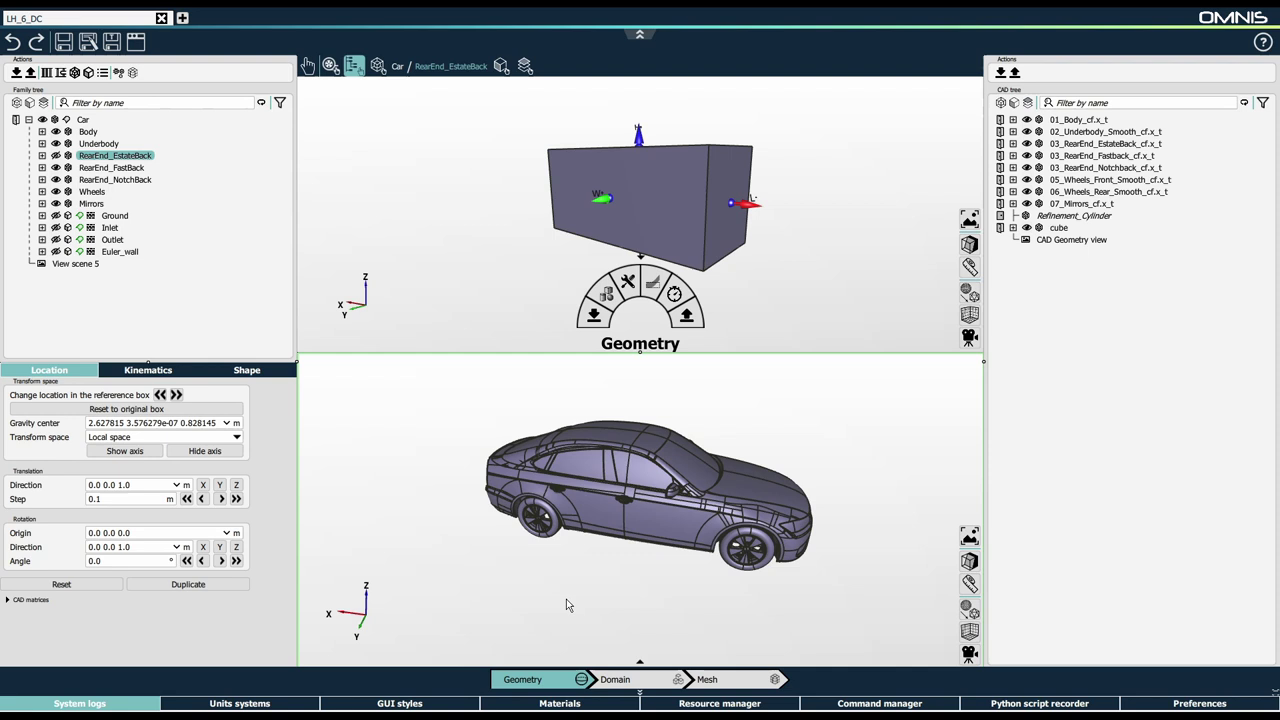
- In the Domain stage, add Domain 1 containing only the Car geometry and apply it
left_click(624, 679)
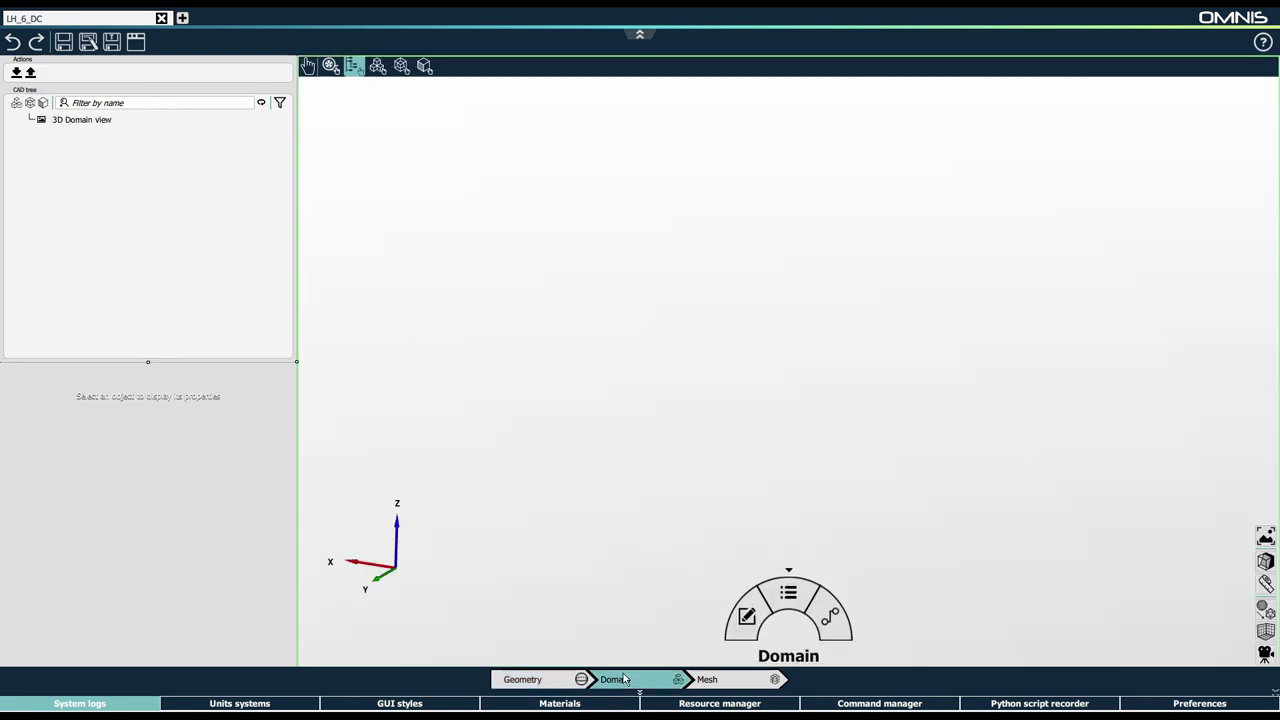
left_click(741, 622)
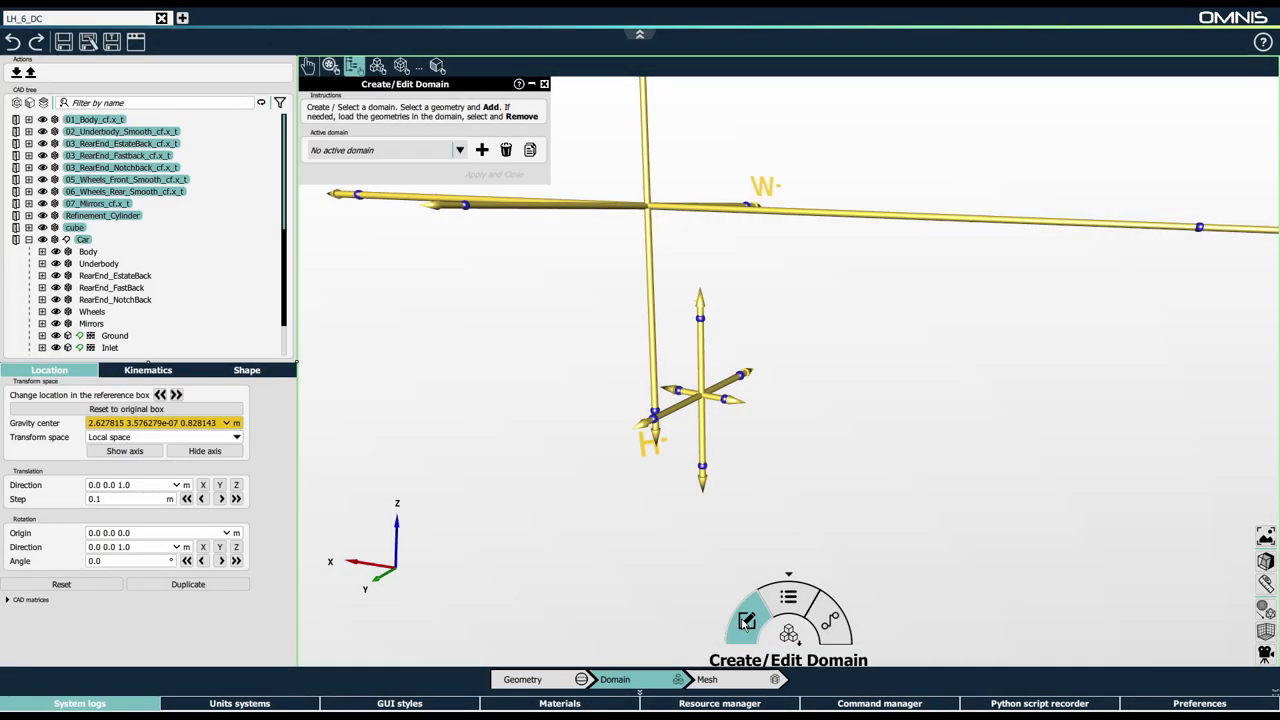
left_click(482, 151)
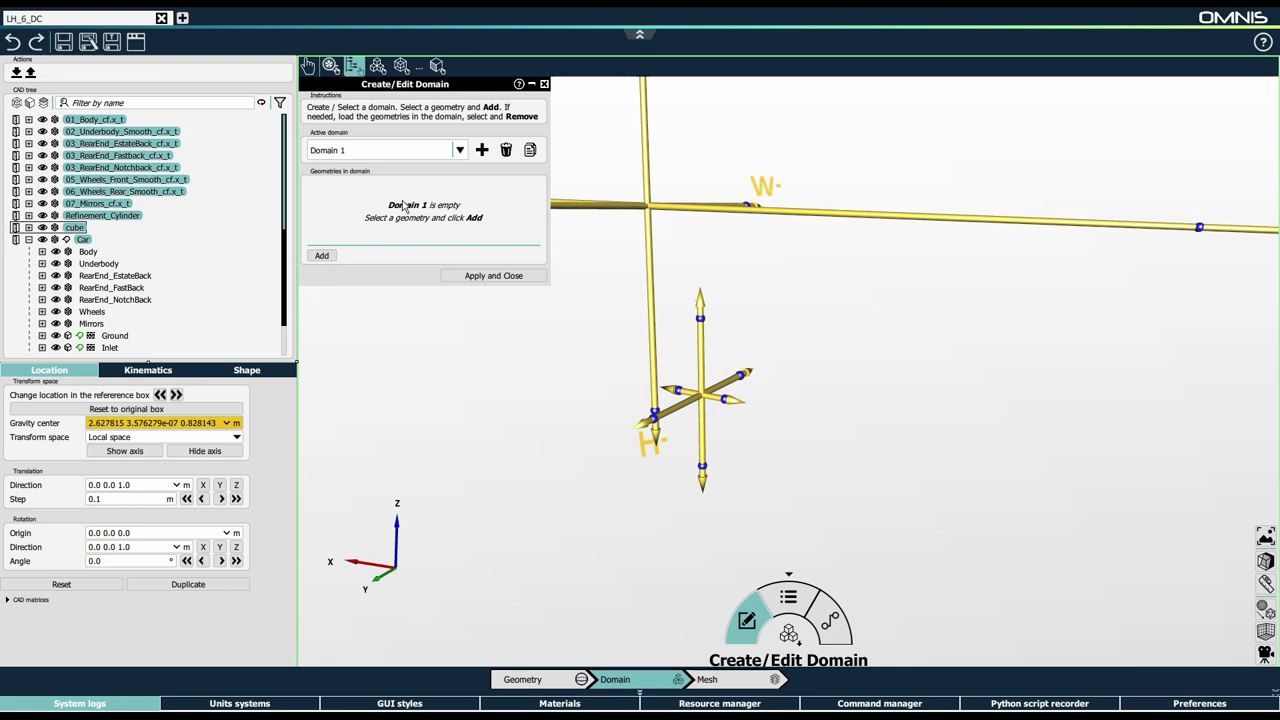
left_click(88, 251)
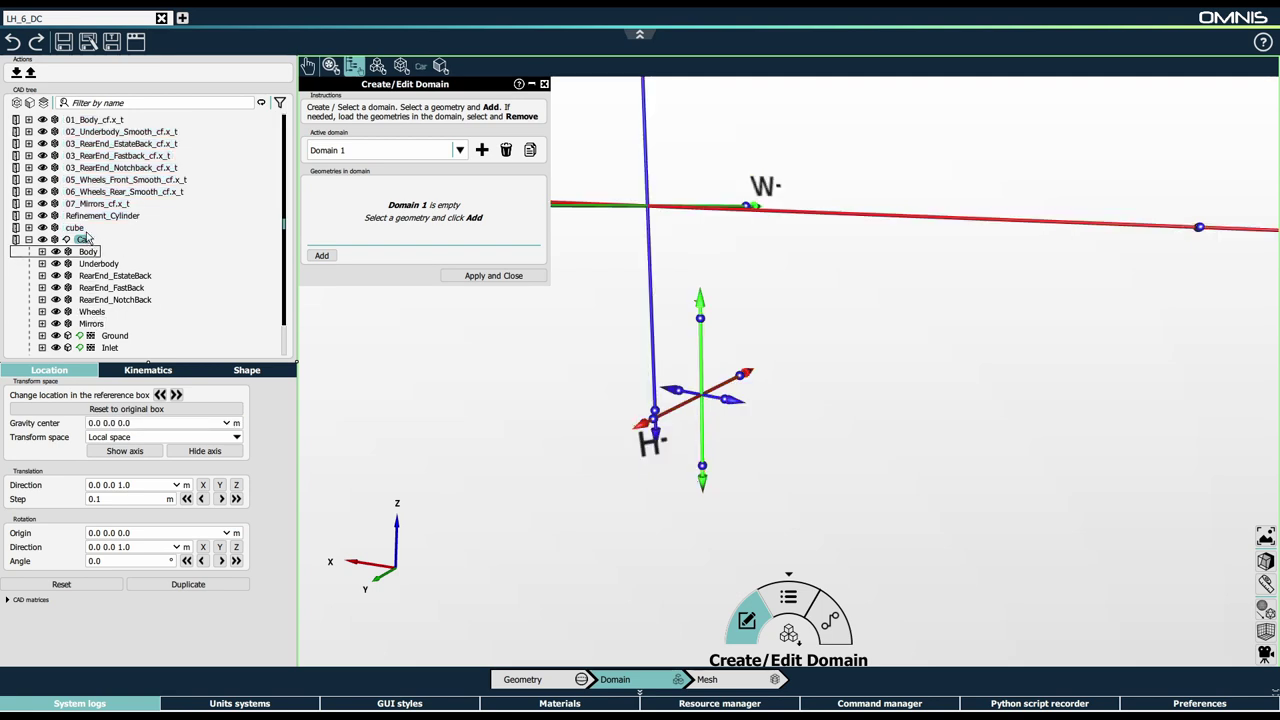
left_click(322, 256)
left_click(328, 262)
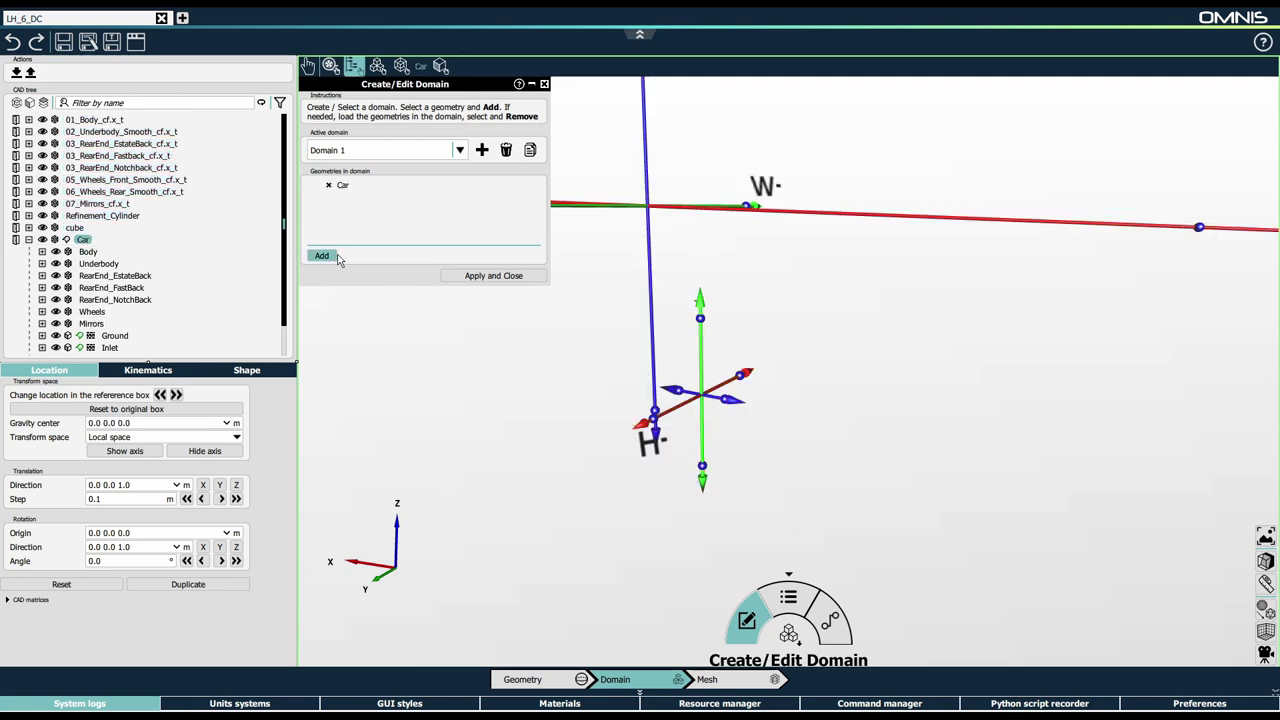
left_click(487, 277)
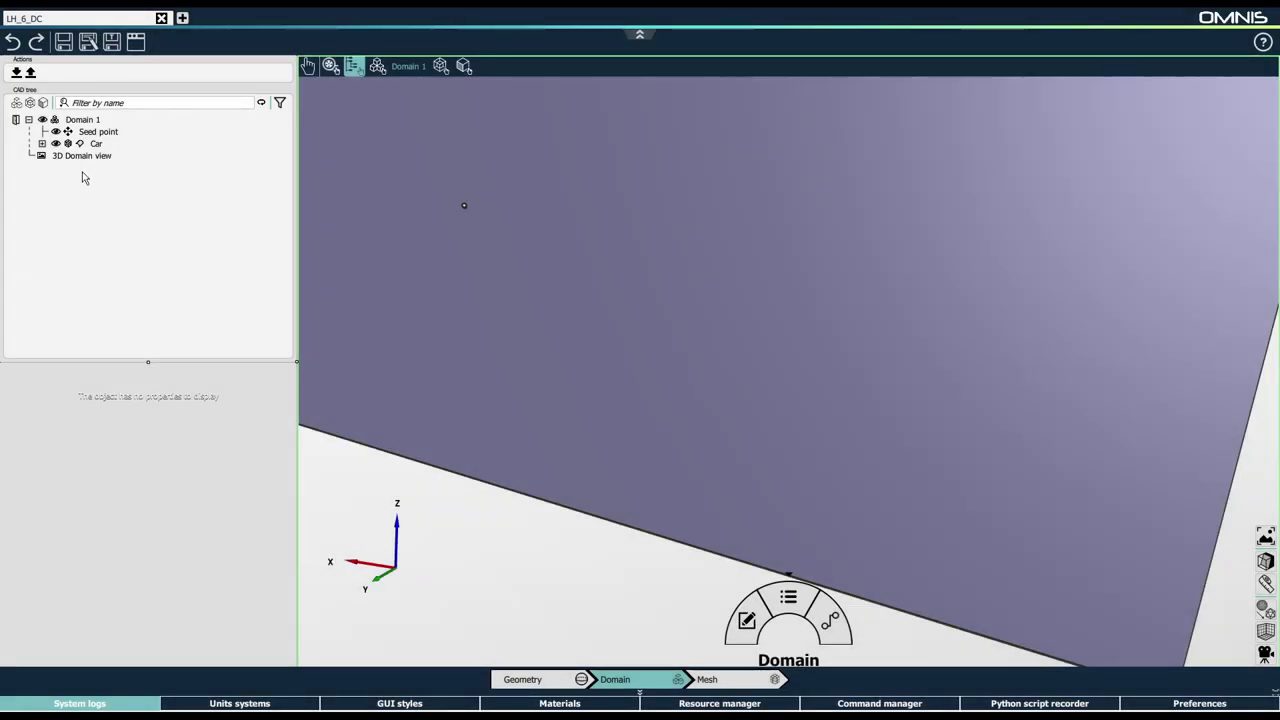
- Hide the Inlet, Outlet and Euler_wall faces, then zoom in on the car
left_click(500, 545)
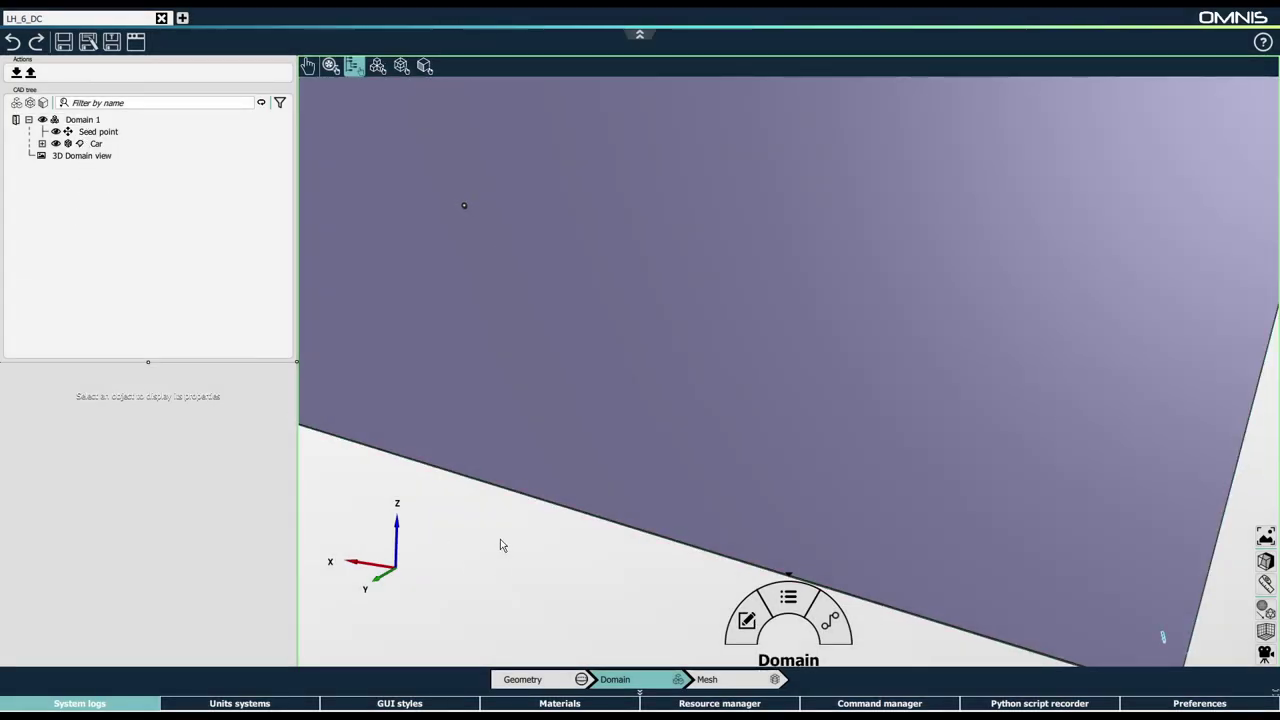
left_click(42, 143)
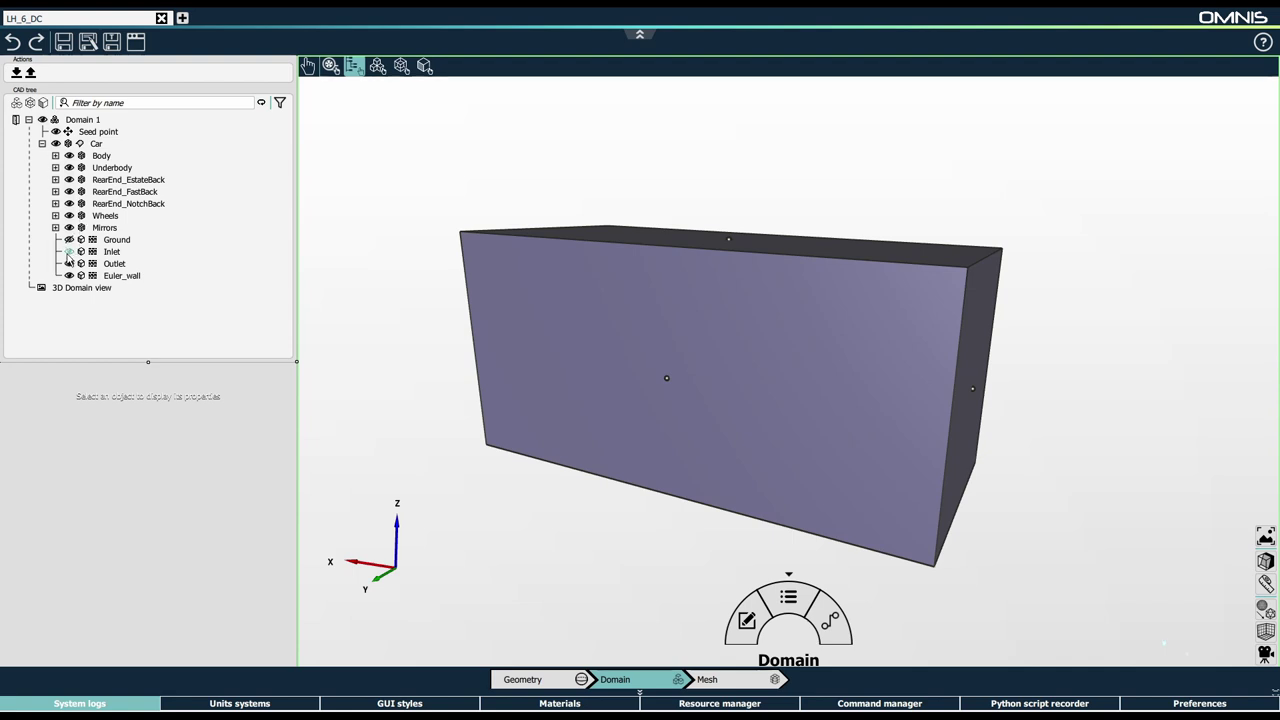
left_click(69, 251)
left_click(69, 263)
left_click(69, 275)
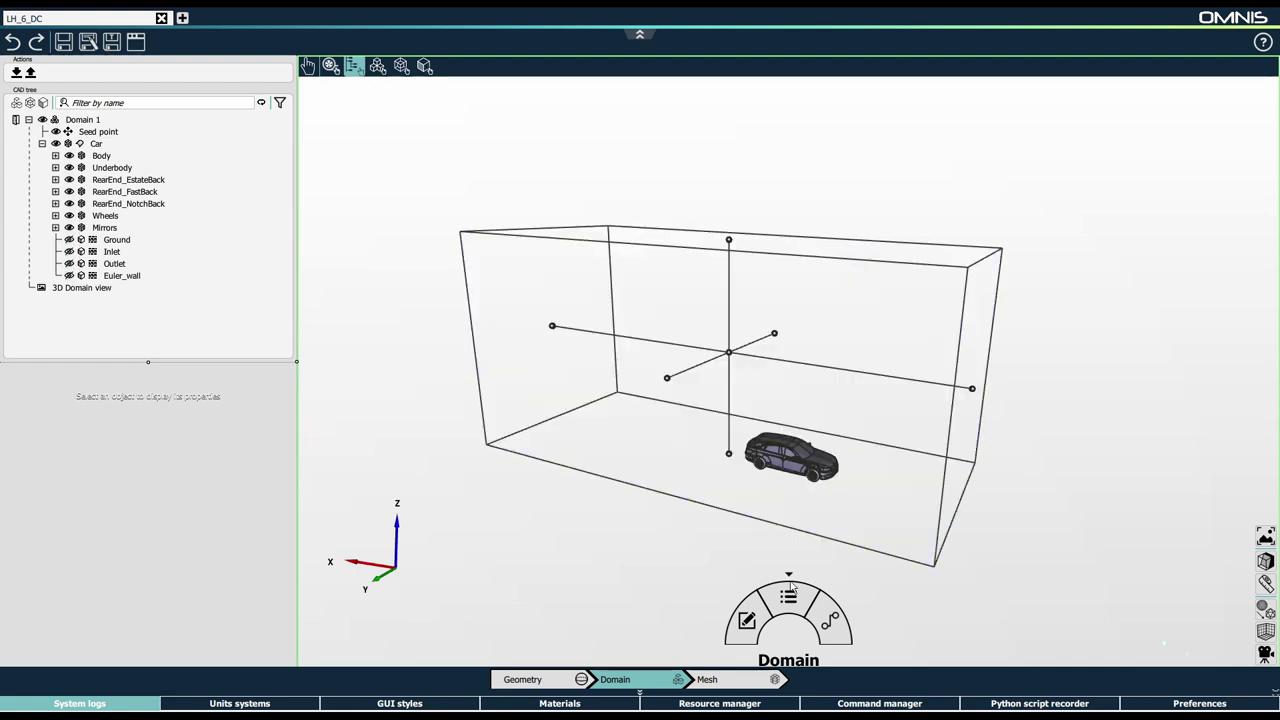
scroll(715, 557, "up", 5)
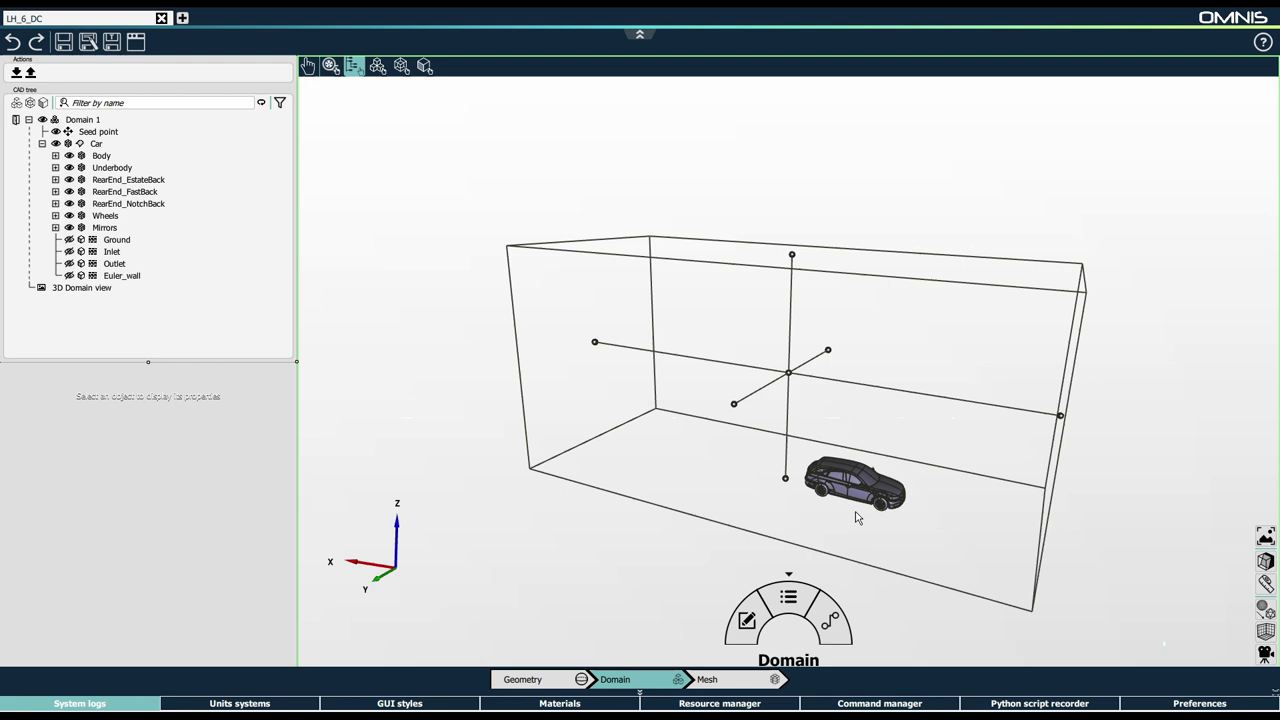
scroll(798, 511, "up", 4)
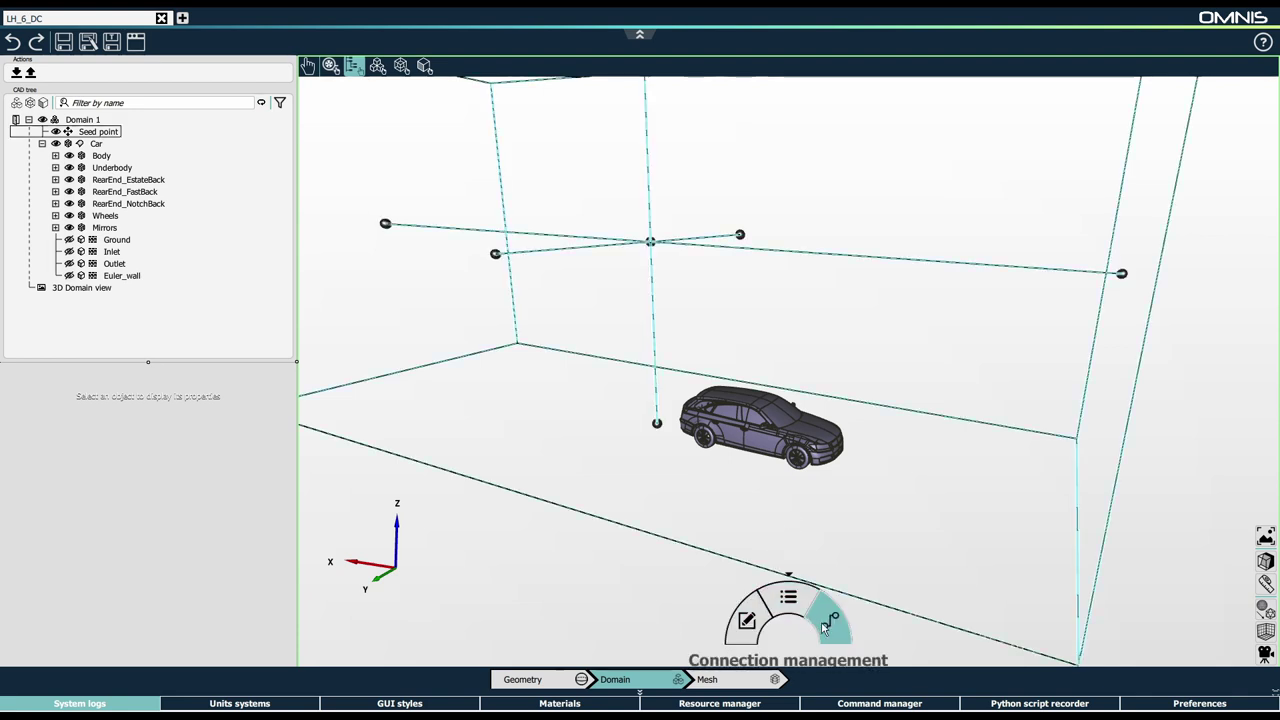
- Add a design choice and rename Choice 1 to EstateBack
left_click(786, 601)
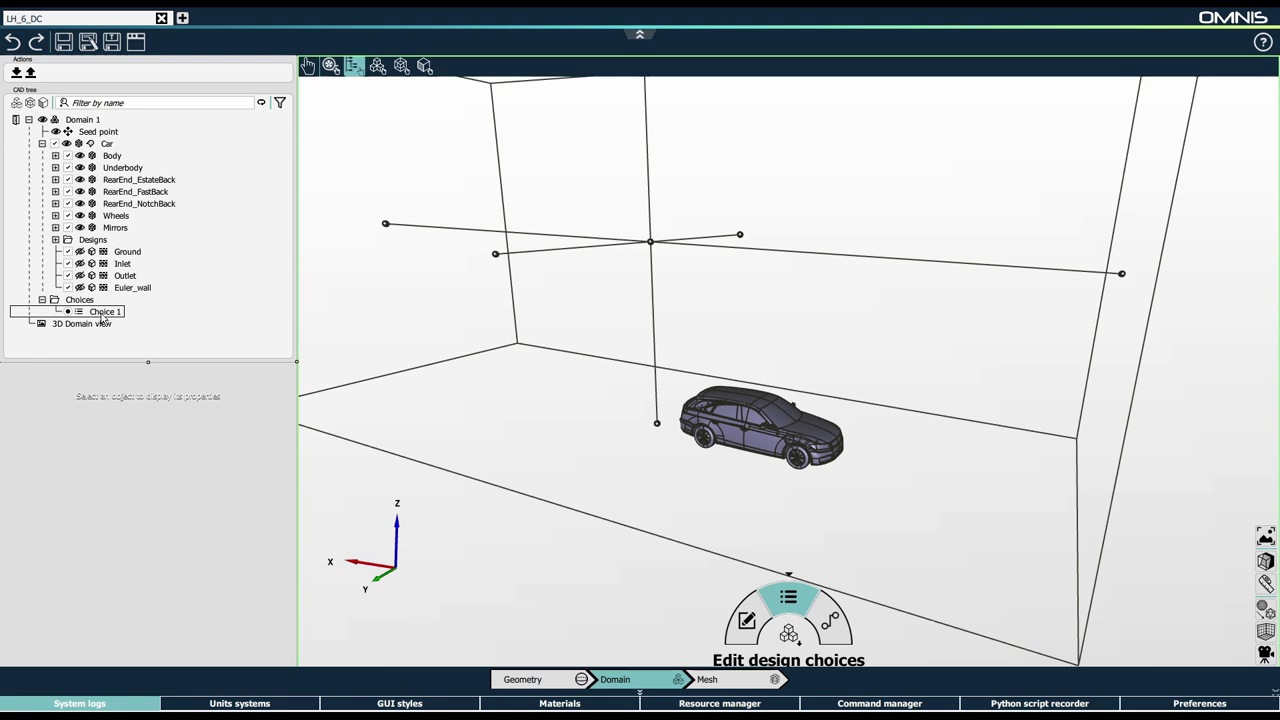
left_click(103, 316)
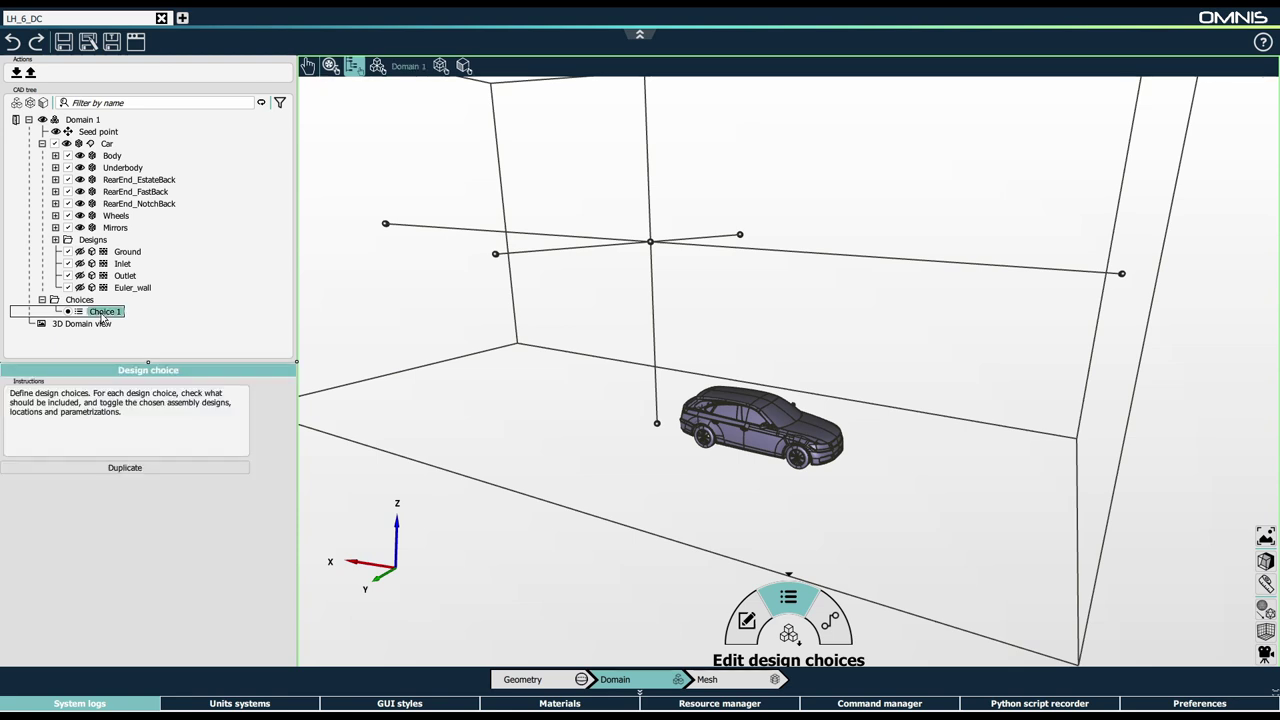
left_click(103, 313)
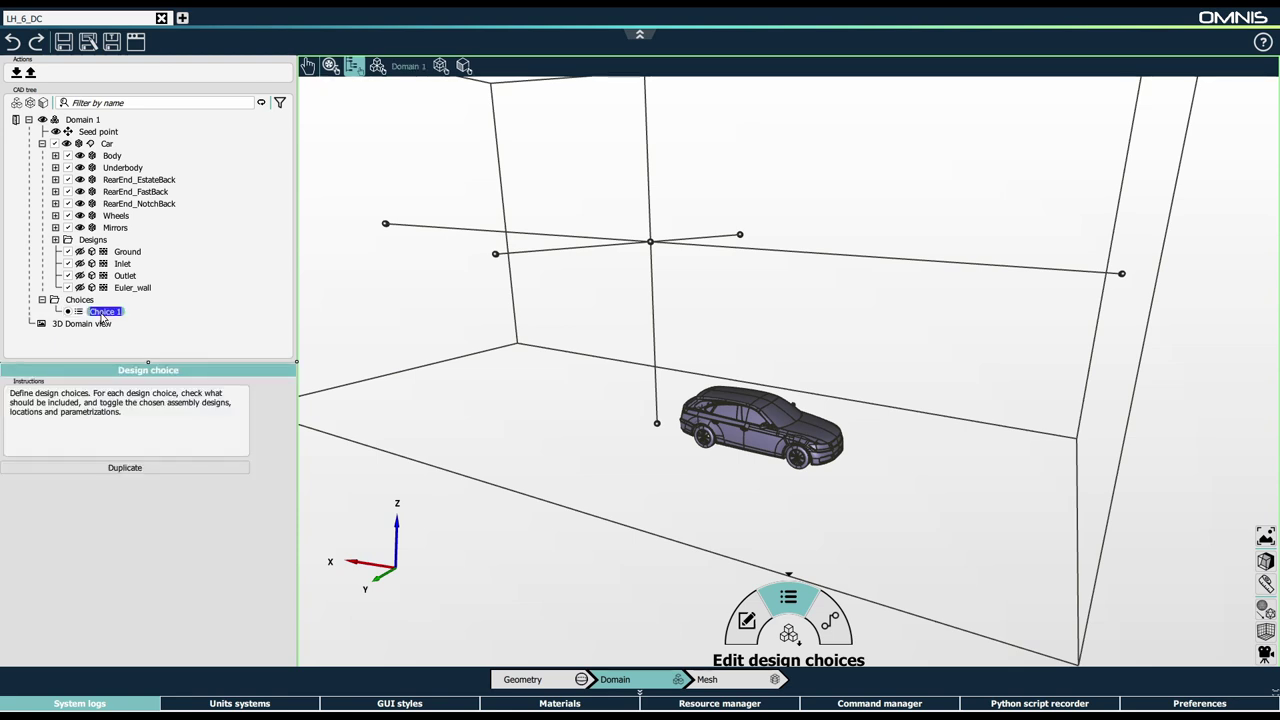
type("EstateBack")
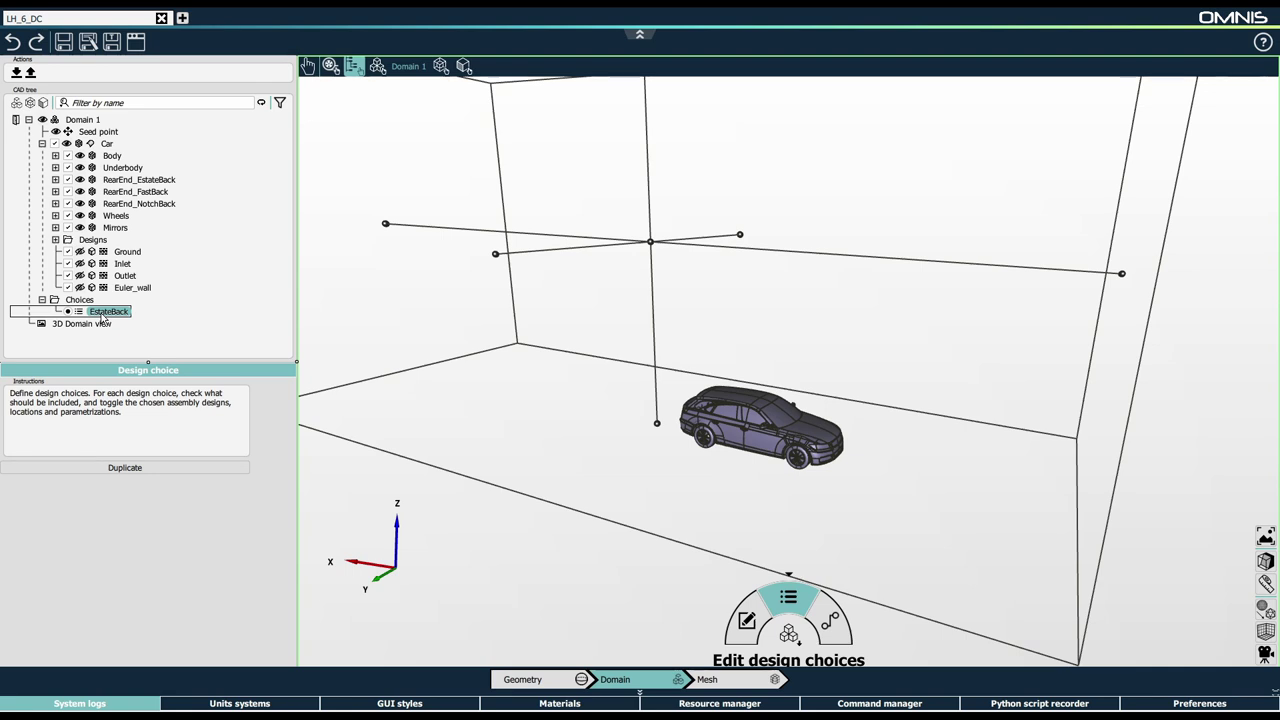
key("Return")
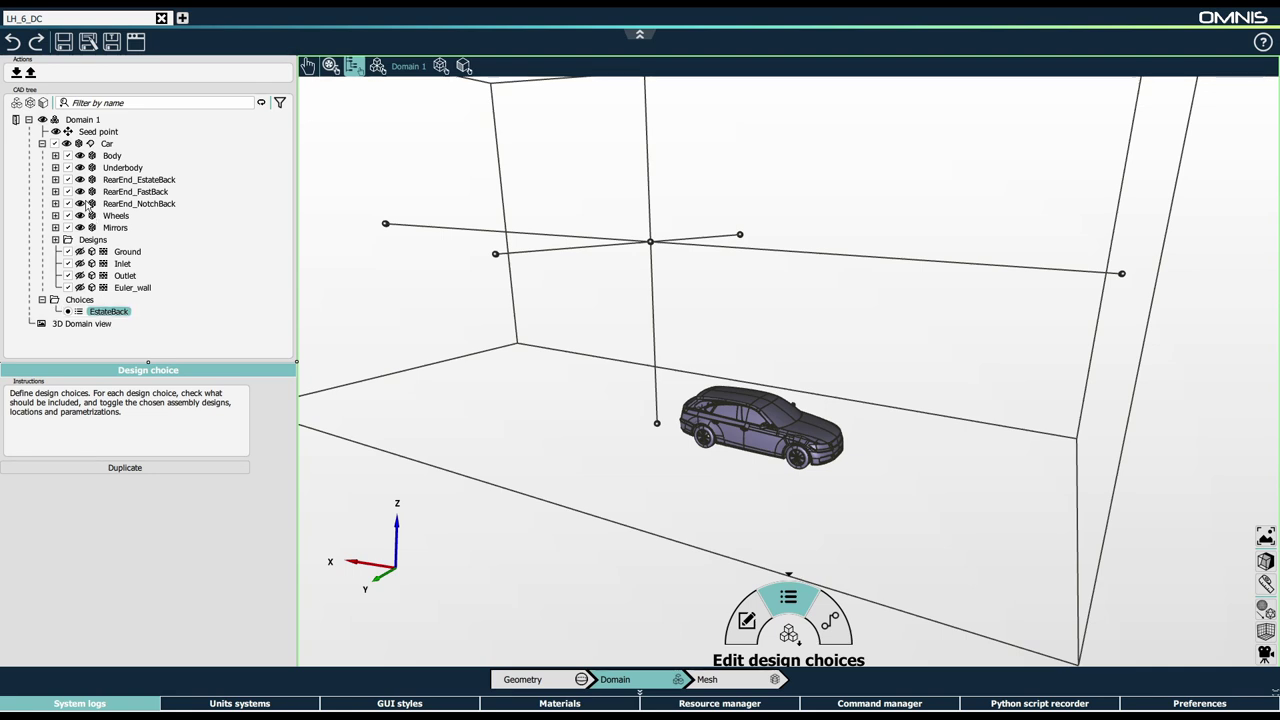
- Uncheck RearEnd_FastBack and RearEnd_NotchBack, inspecting the NotchBack assembly design parameterization
left_click(67, 191)
left_click(67, 204)
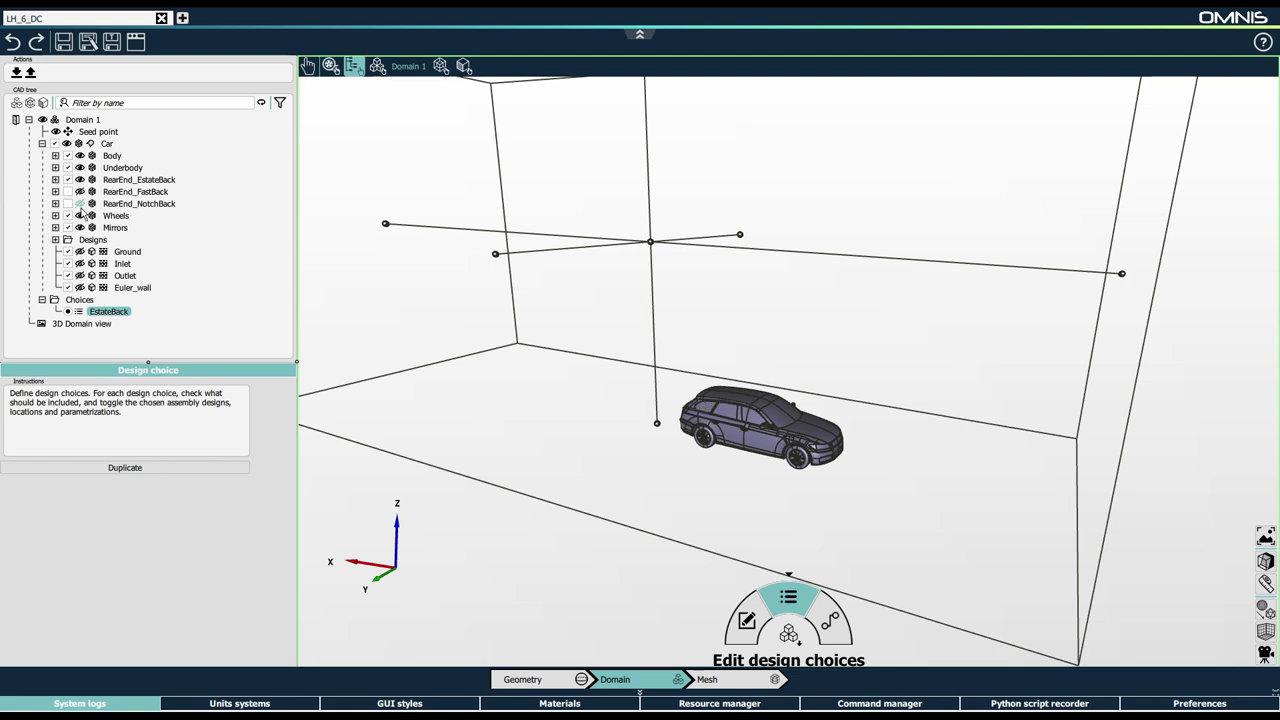
left_click(55, 204)
left_click(81, 228)
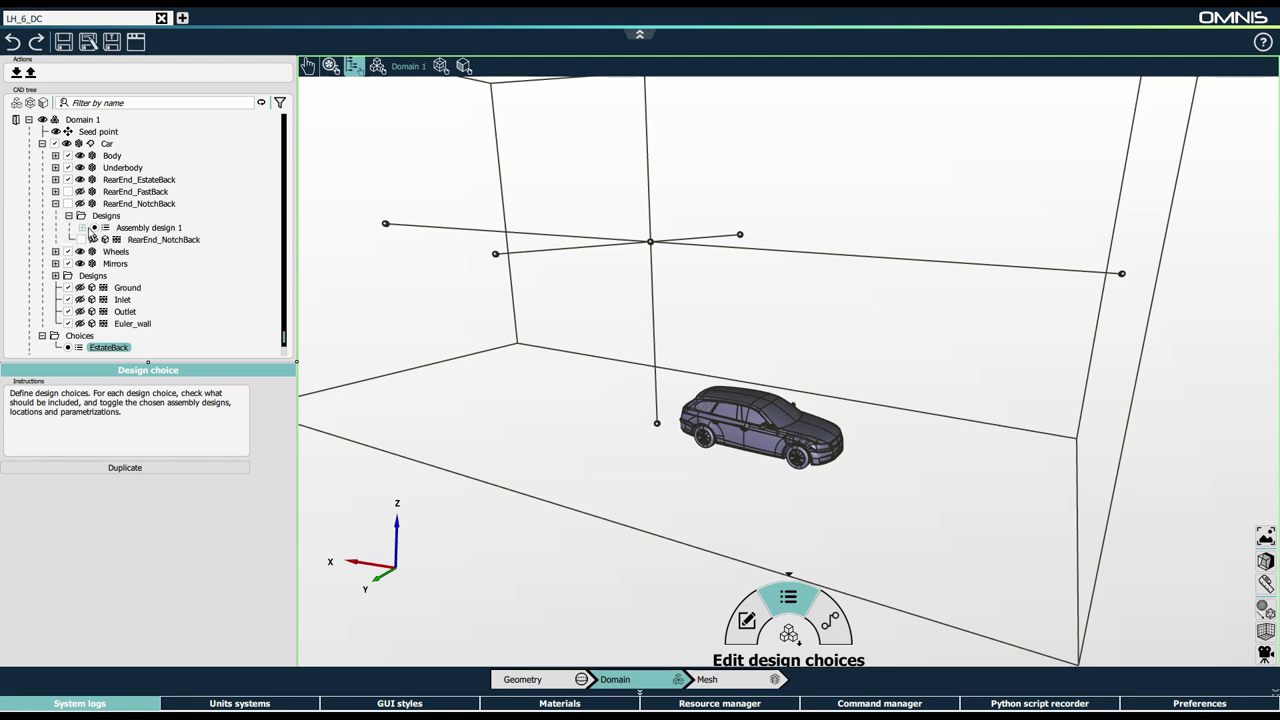
left_click(82, 229)
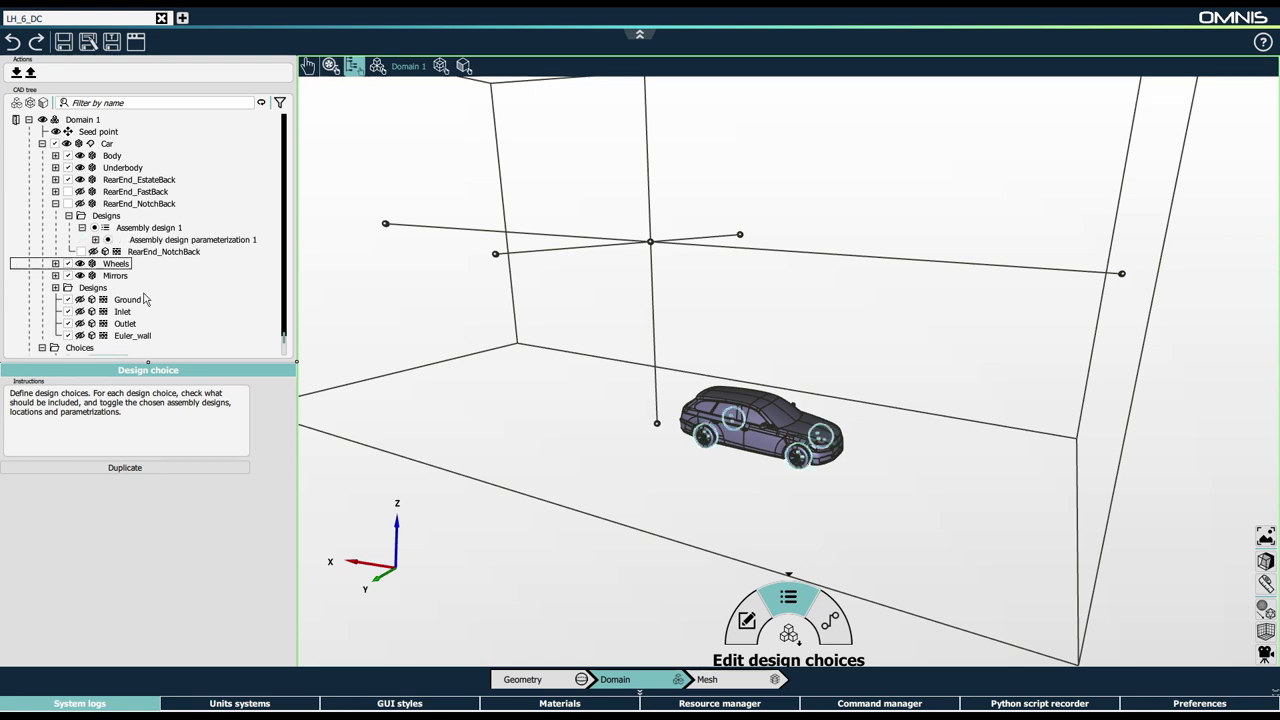
left_click(55, 204)
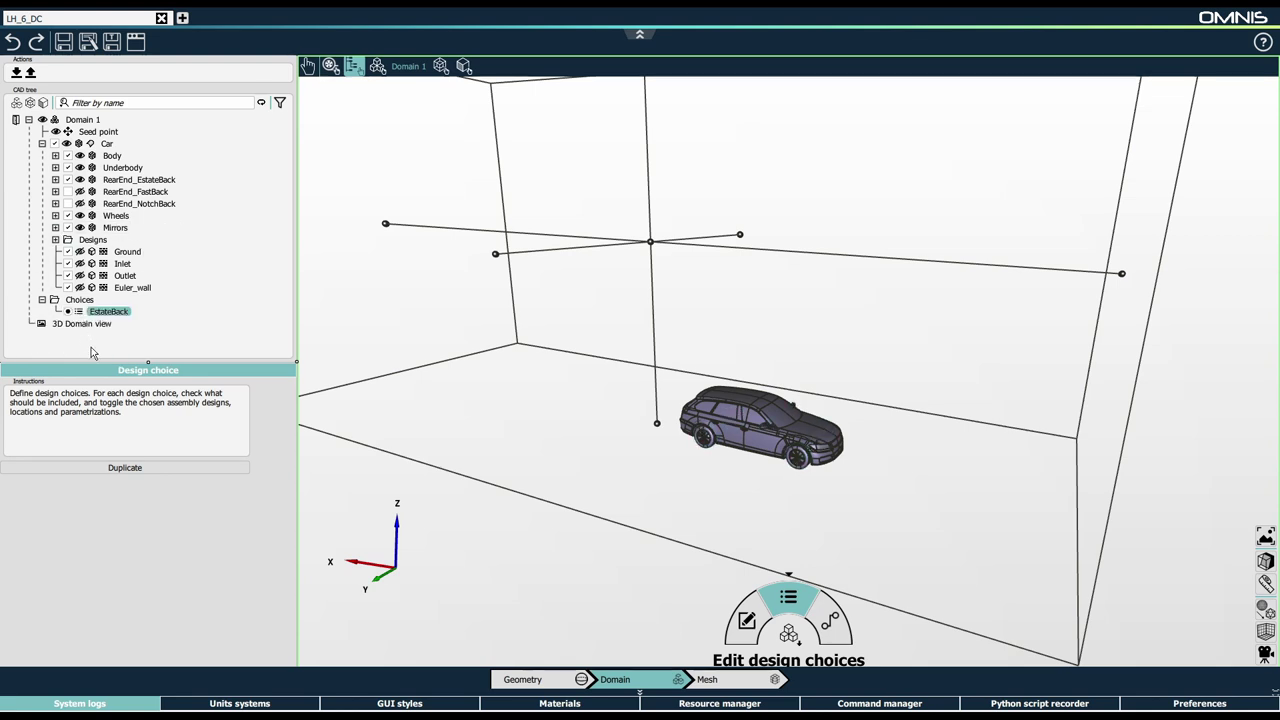
- Duplicate the EstateBack design choice and name the copy FastBack
left_click(134, 466)
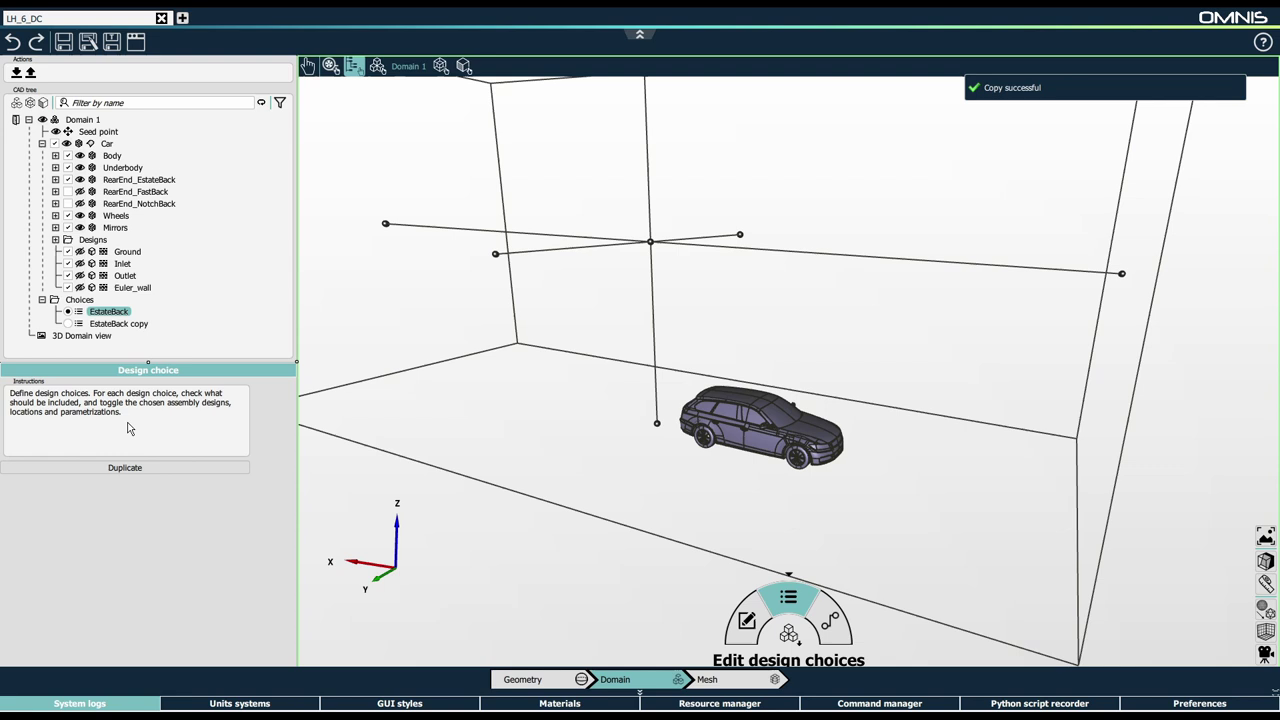
double_click(110, 329)
type("Fa")
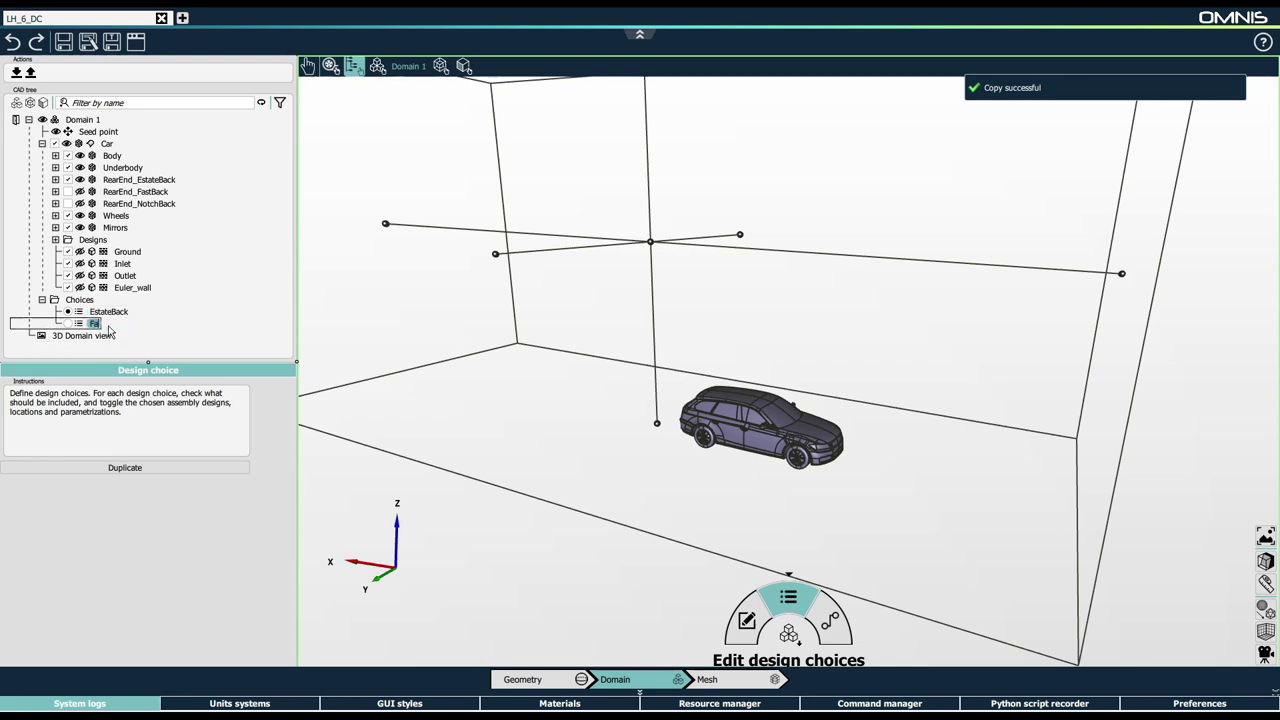
type("stBack")
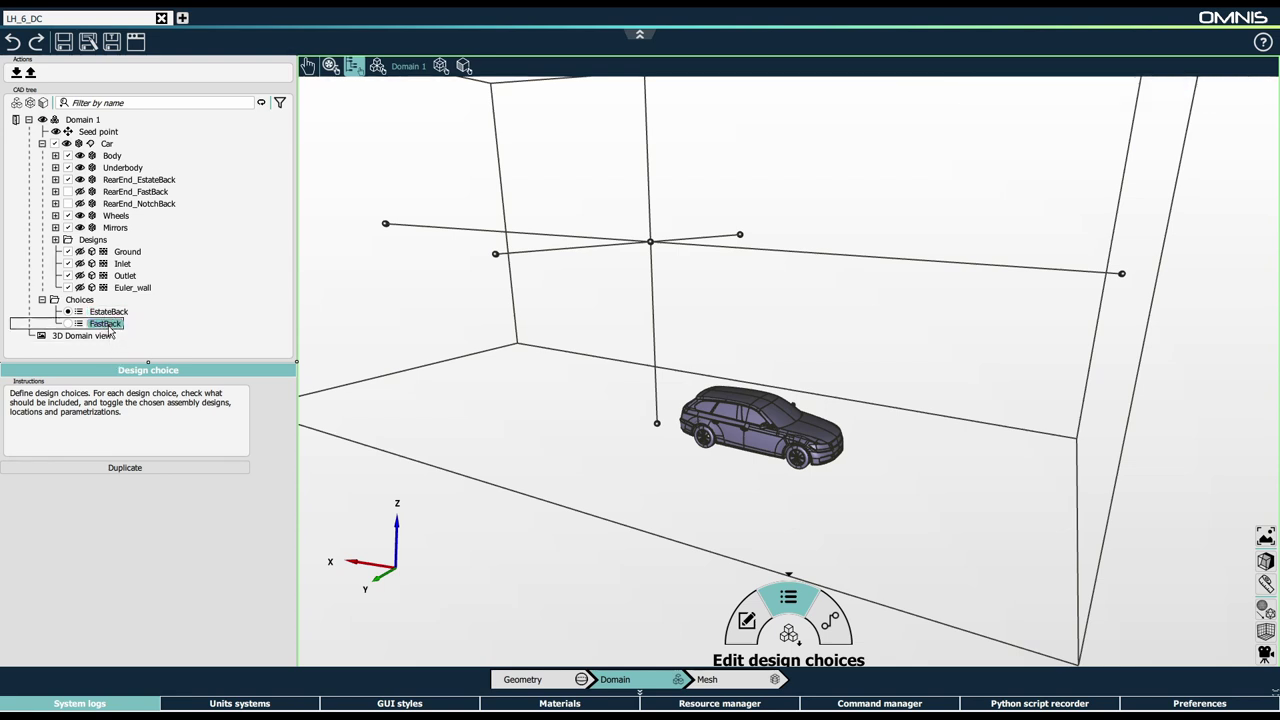
key("Return")
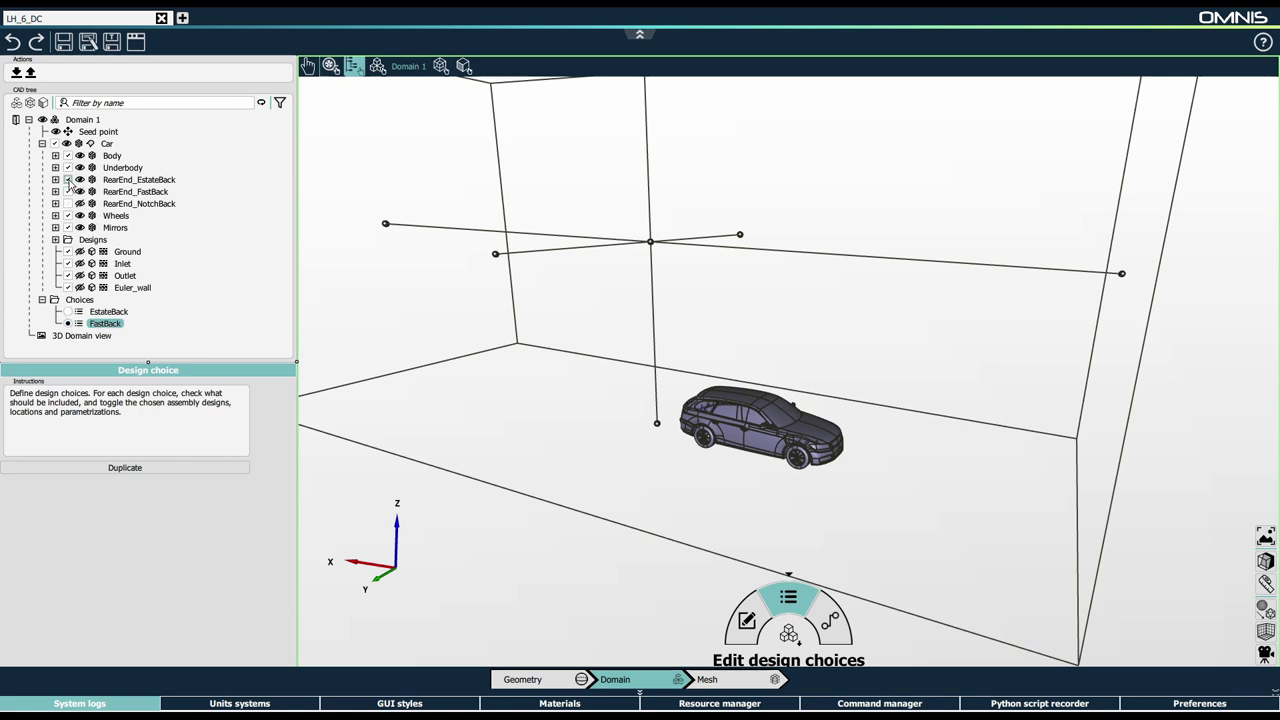
- Duplicate again as NotchBack, make it active, and exclude the fastback rear
left_click(115, 469)
double_click(115, 336)
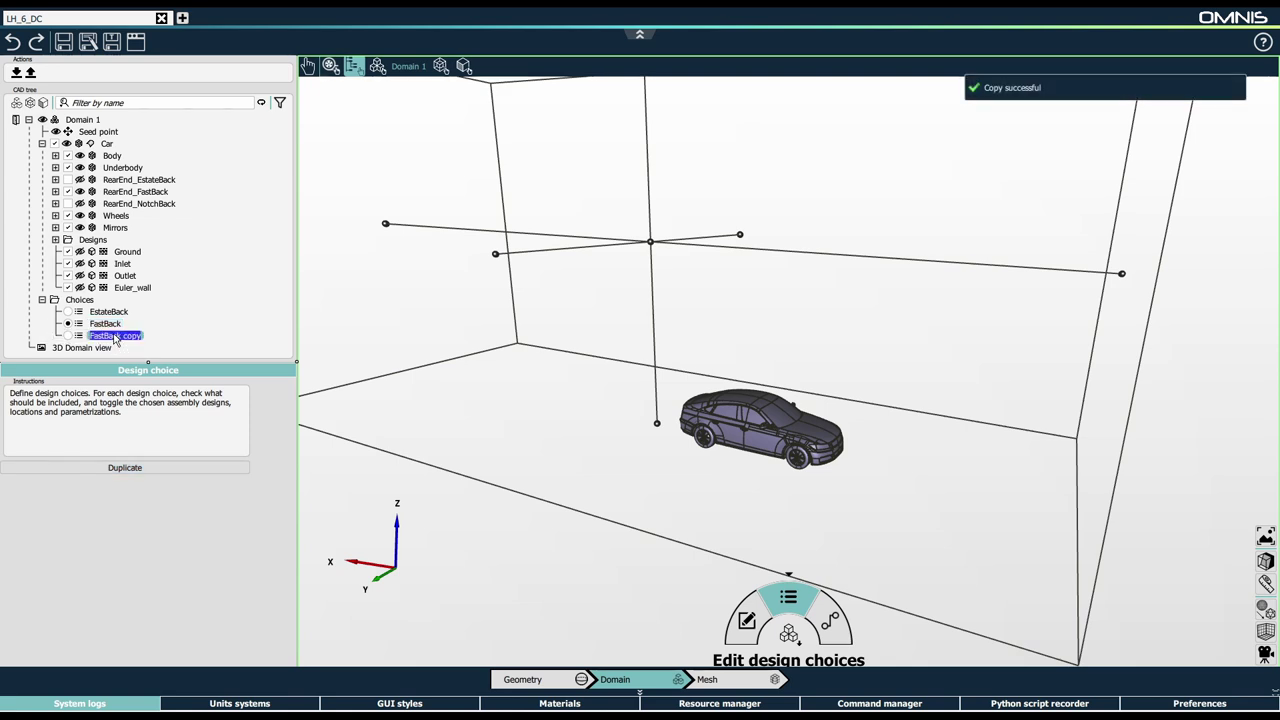
type("NotchBack")
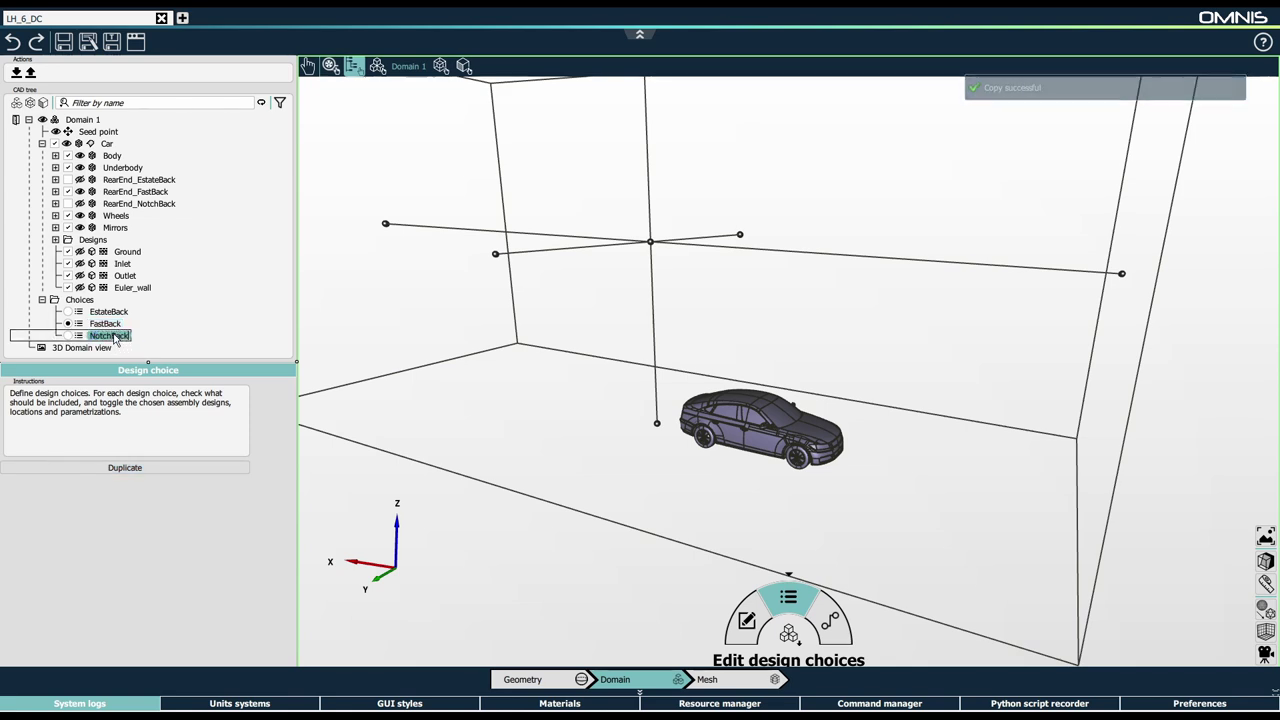
key("Return")
left_click(67, 335)
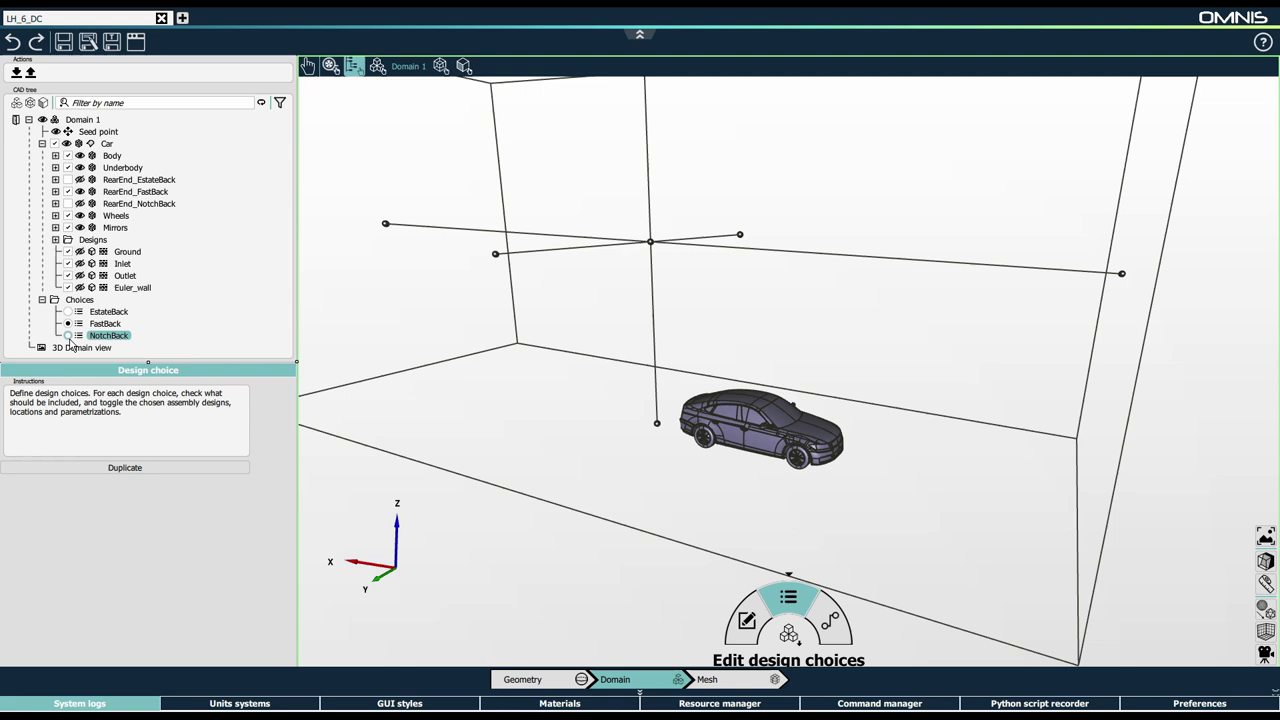
left_click(67, 192)
middle_click_drag(666, 480, 620, 462)
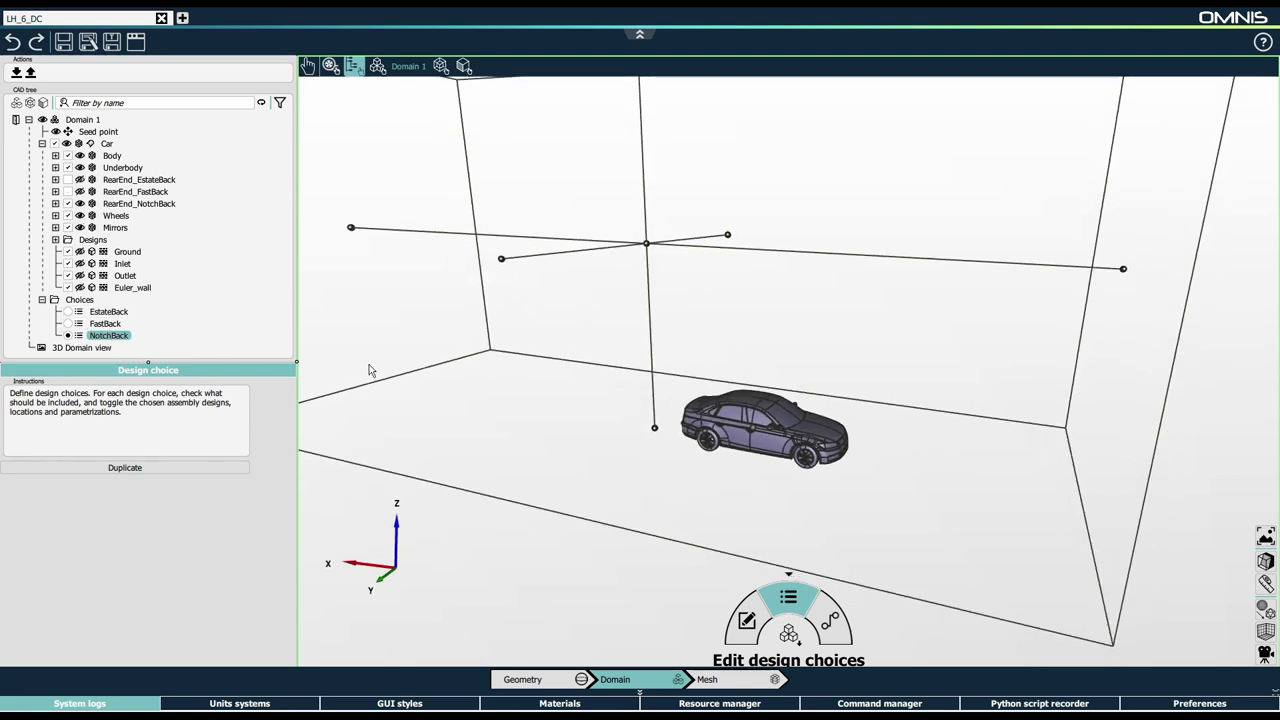
left_click(68, 312)
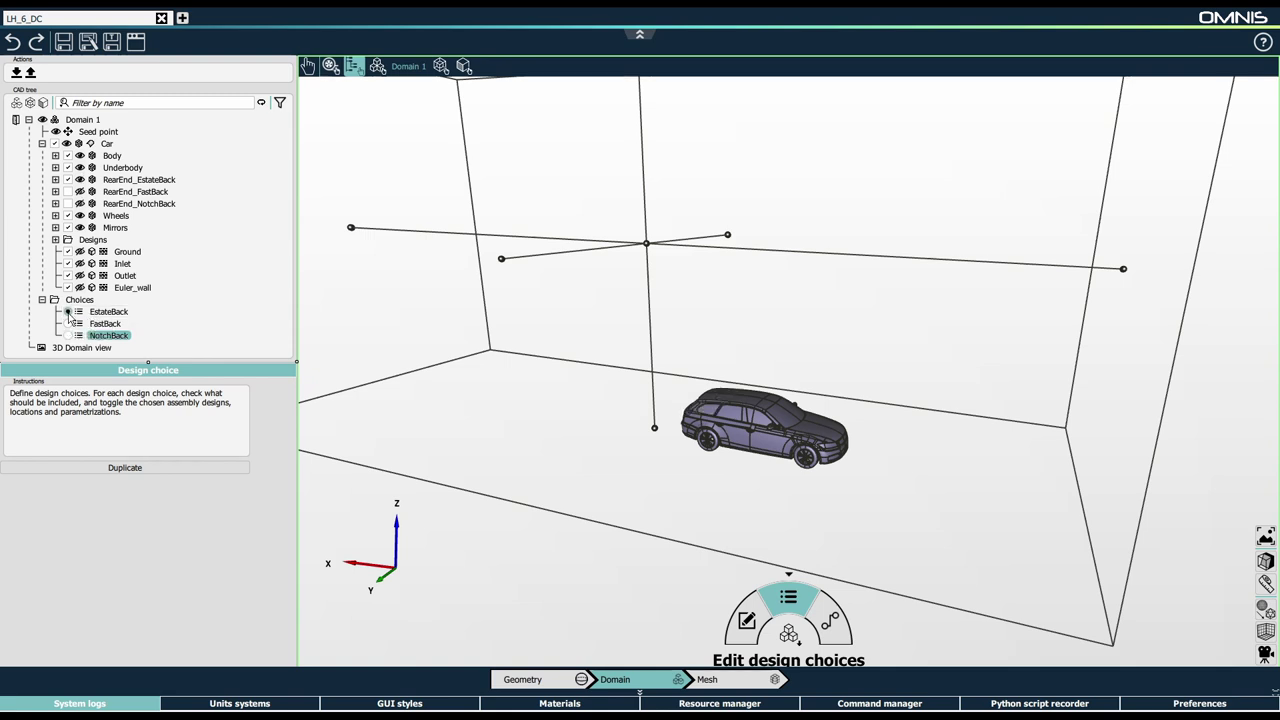
scroll(740, 470, "up", 3)
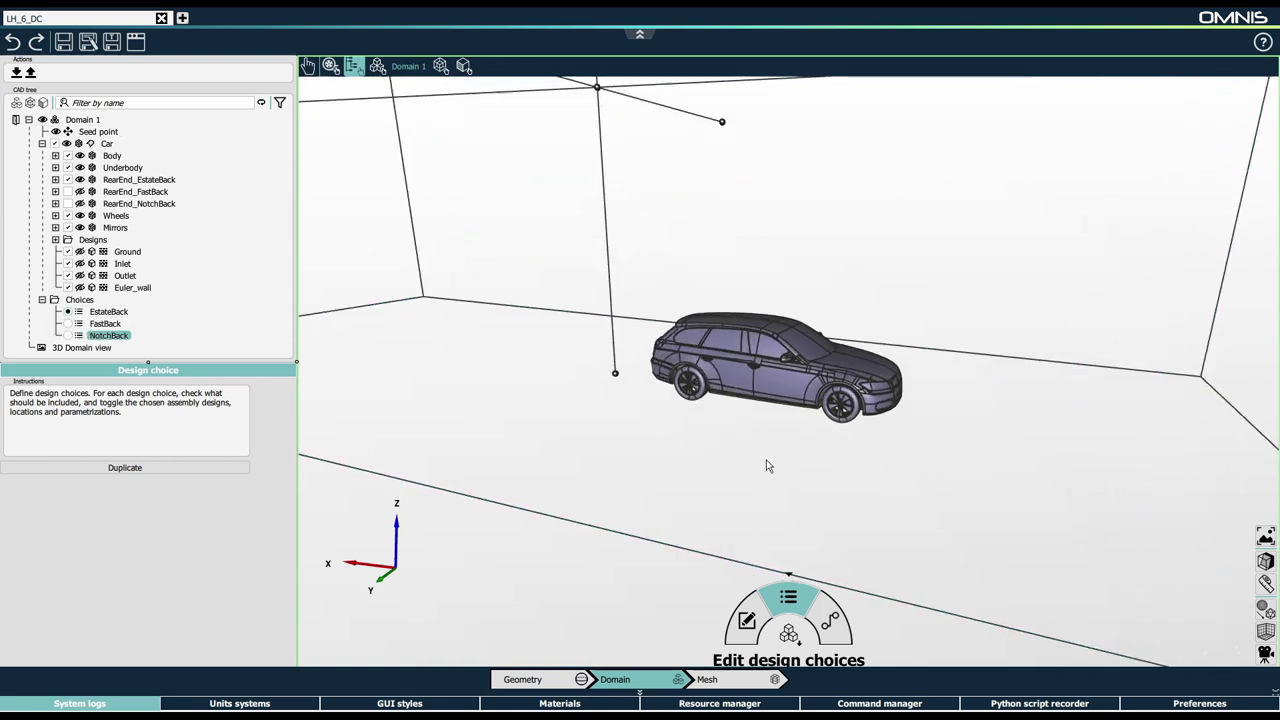
left_click(68, 324)
left_click(68, 336)
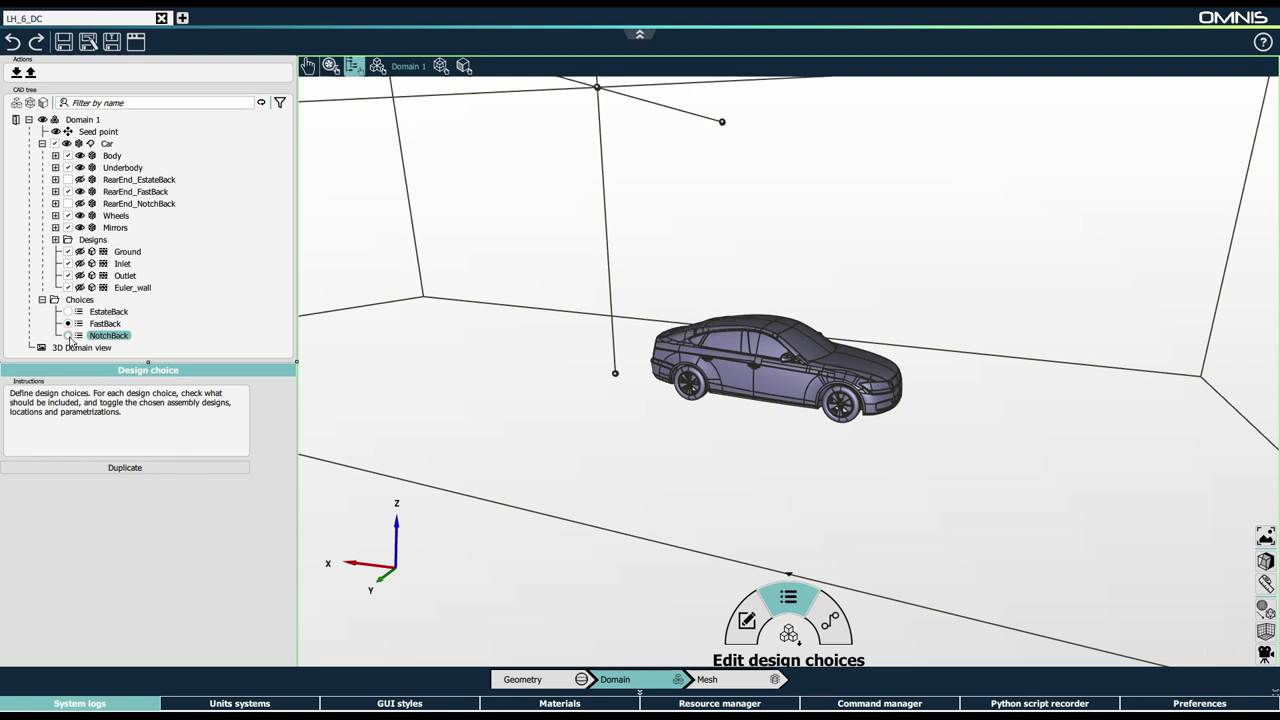
left_click(590, 593)
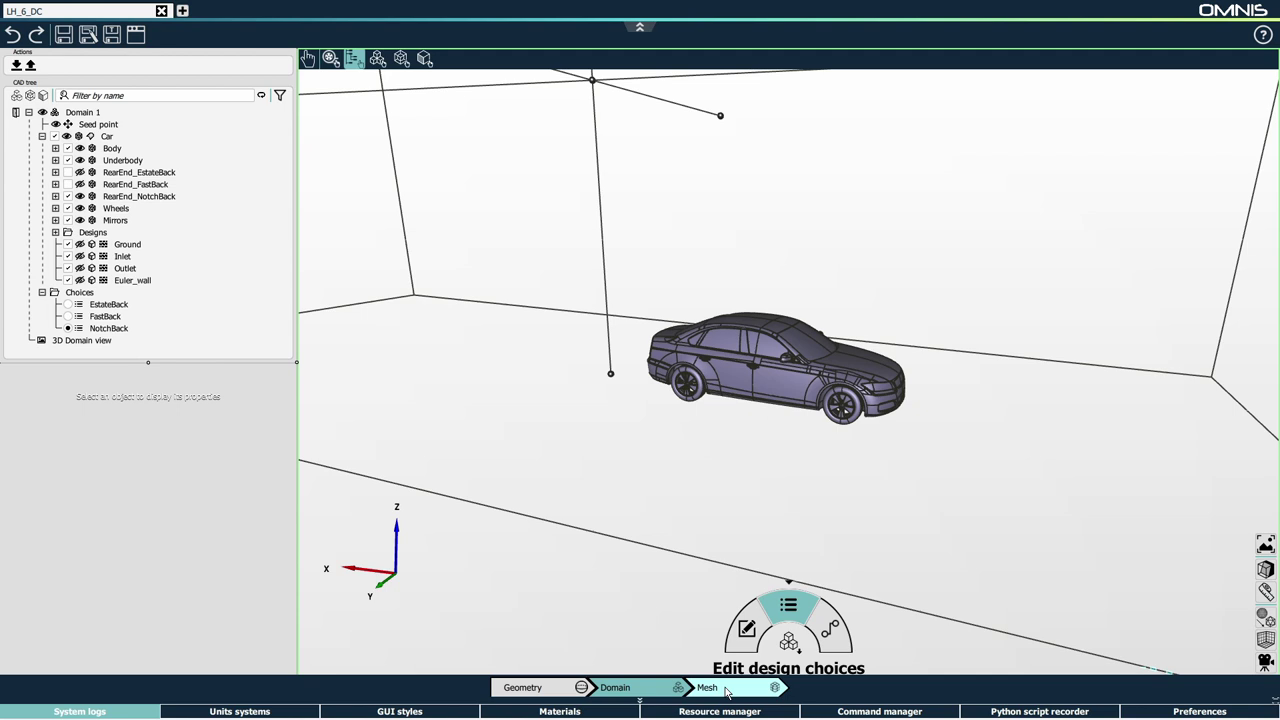
- In the Mesh stage, create mesh setup Mesh_EstateBack with Domain 1 and apply it
left_click(727, 689)
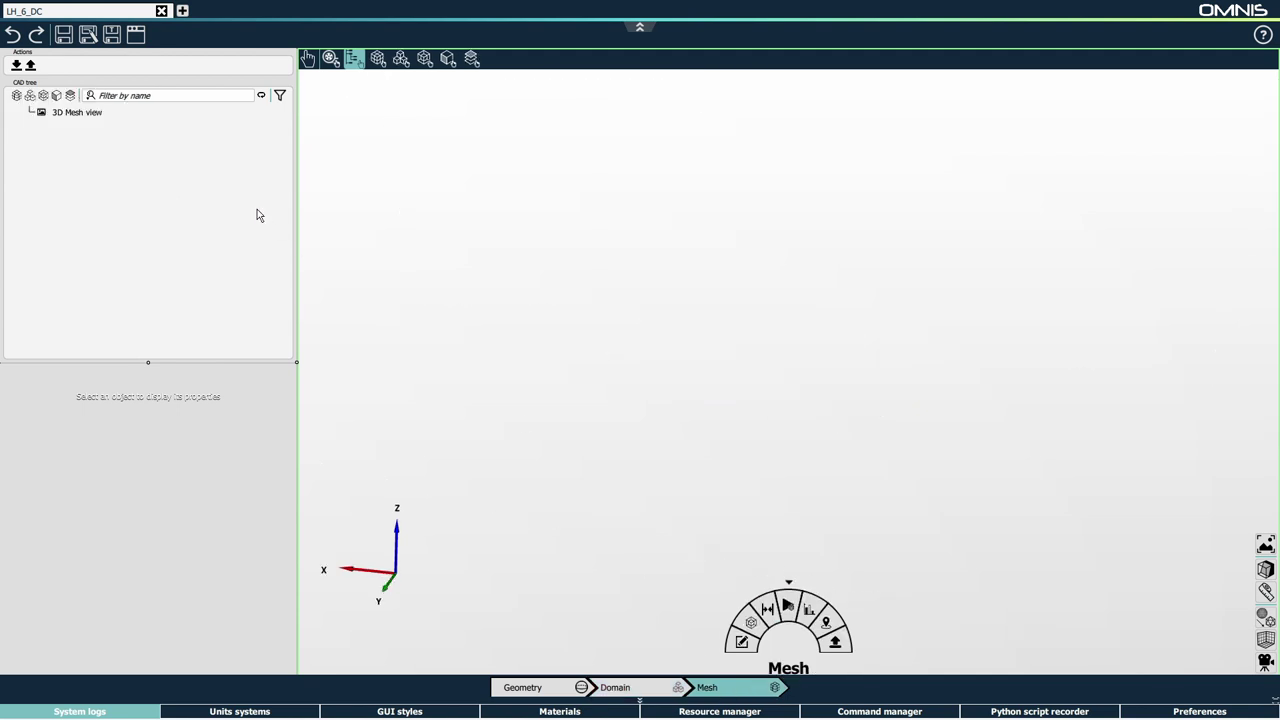
left_click(741, 643)
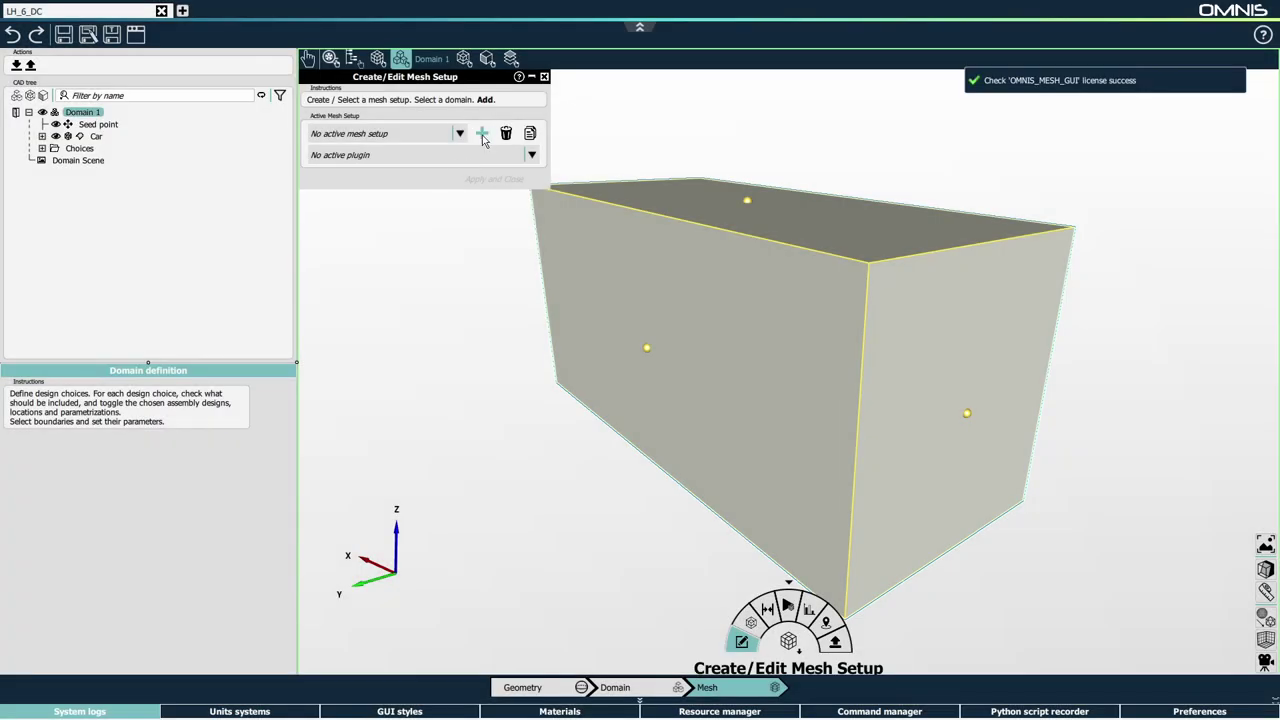
left_click(482, 133)
type("Mesh_Este")
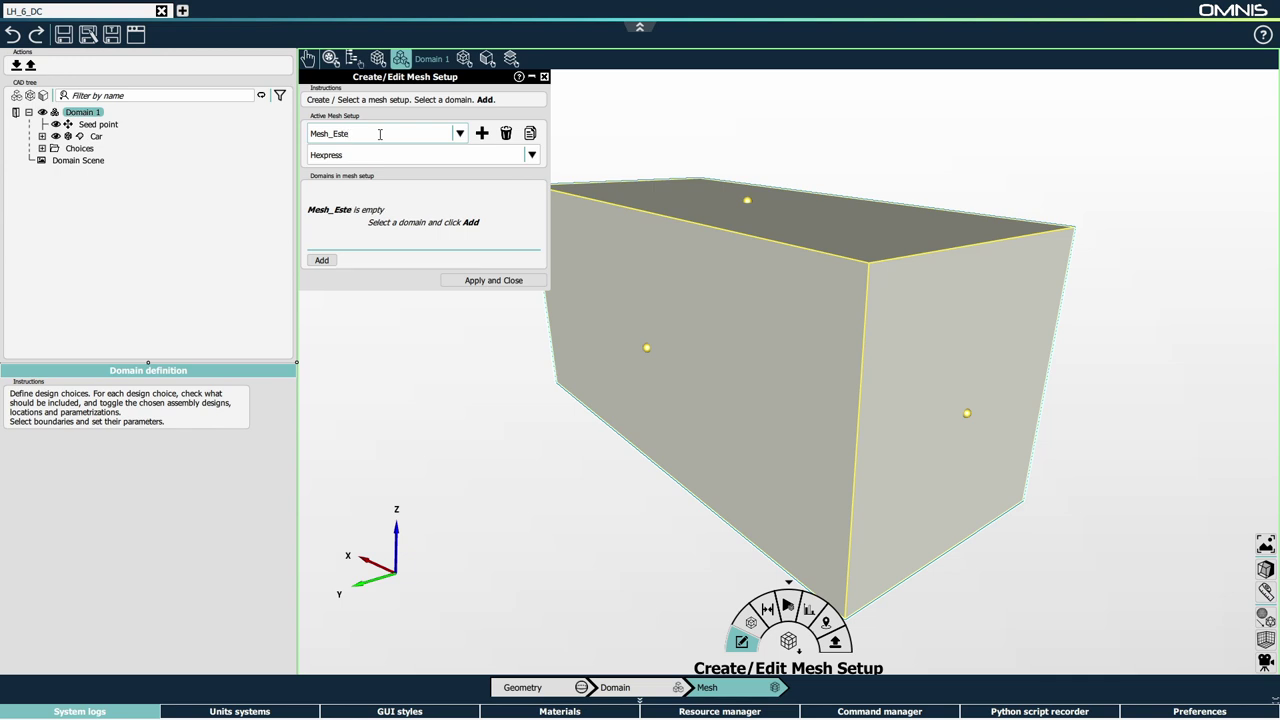
key("BackSpace")
type("ateBack")
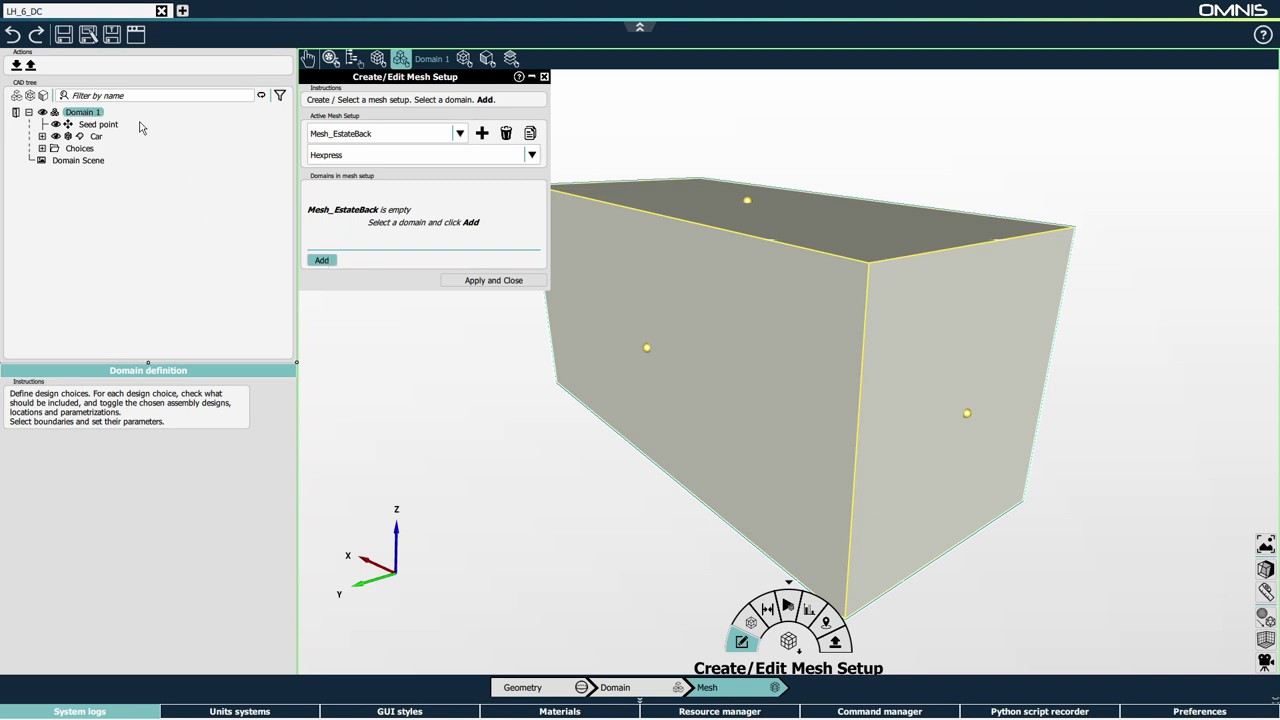
left_click(324, 260)
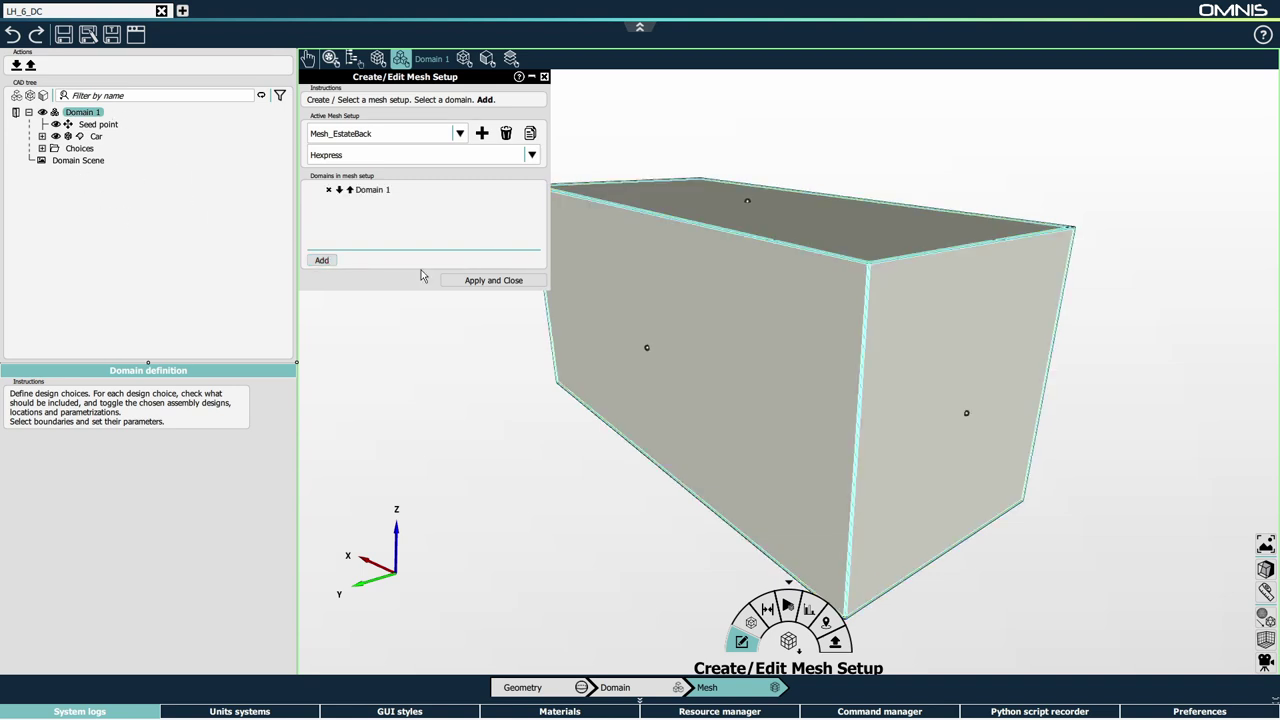
left_click(485, 281)
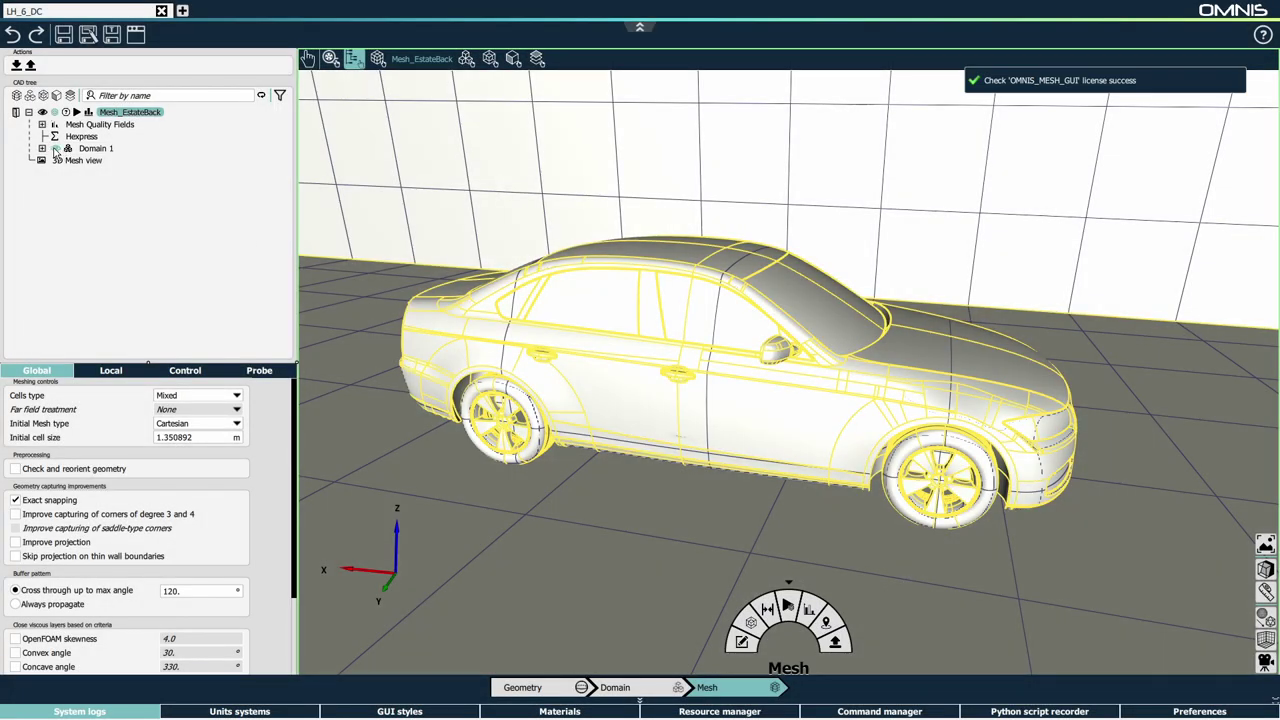
- Under Mesh_EstateBack's Domain 1 choices, select the EstateBack design
left_click(42, 148)
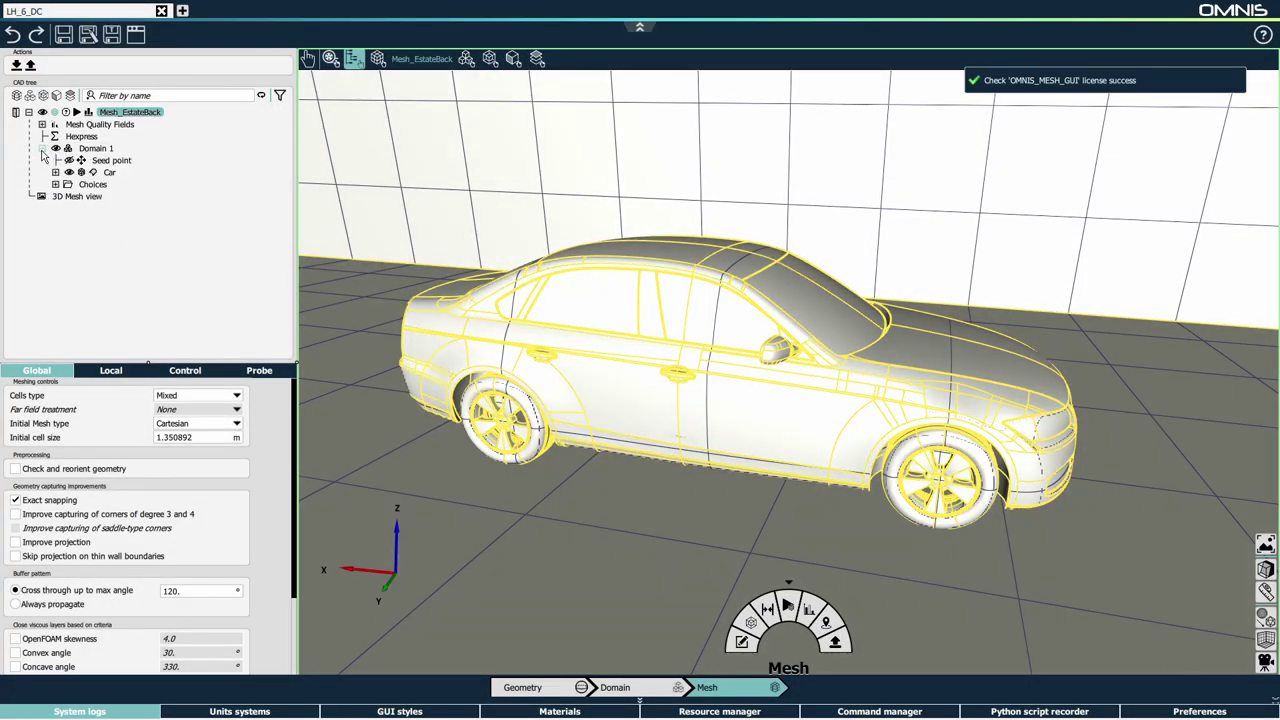
left_click(55, 184)
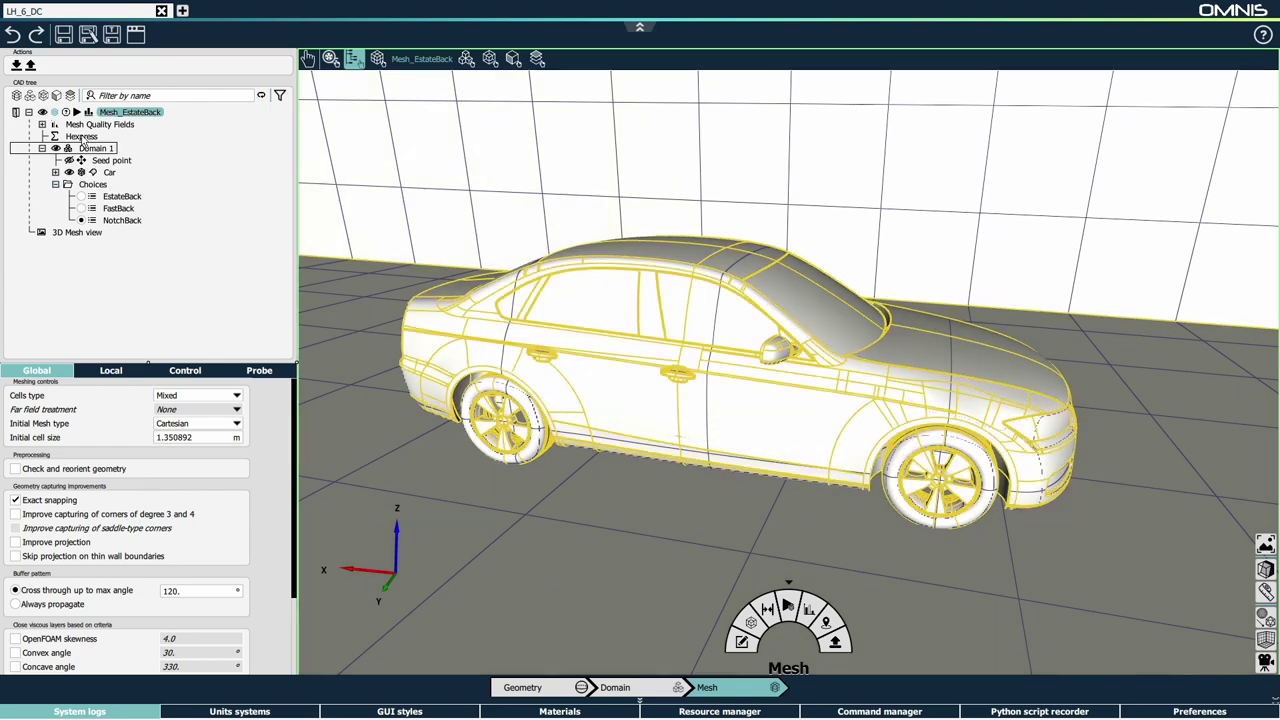
left_click(82, 197)
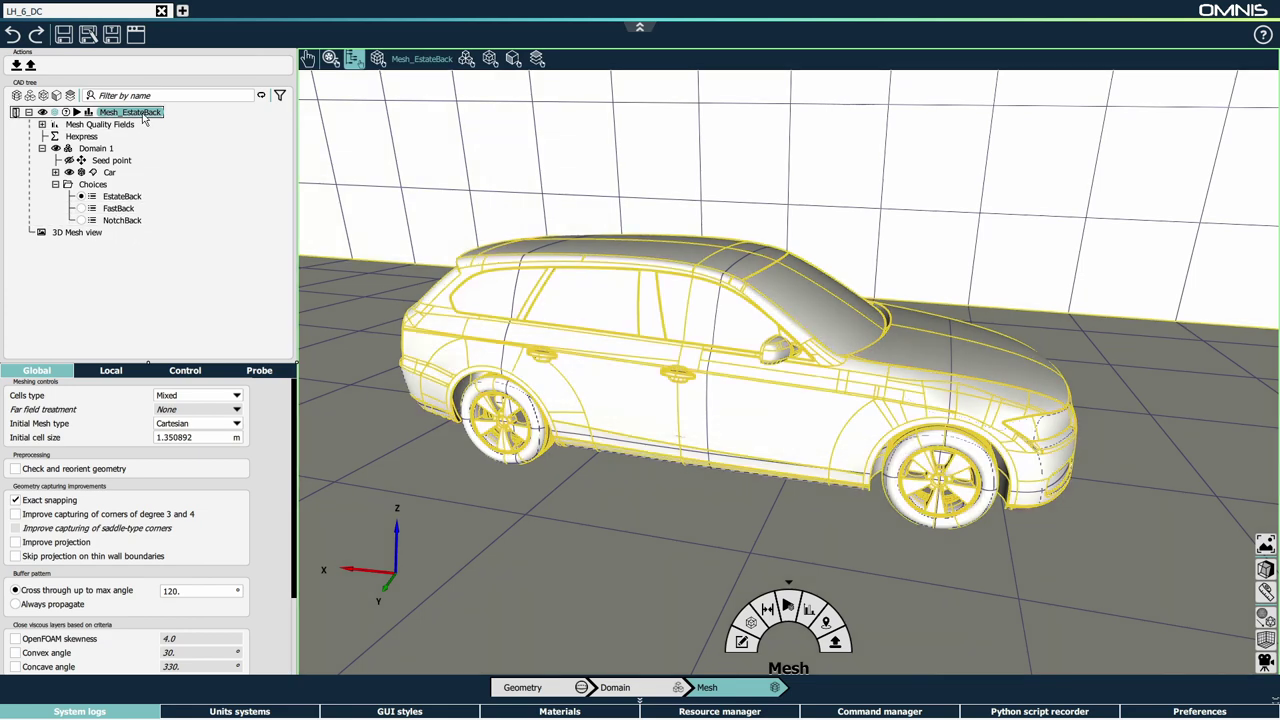
- Duplicate Mesh_EstateBack twice, naming the copies Mesh_FastBack and Mesh_NotchBack
key("ctrl+d")
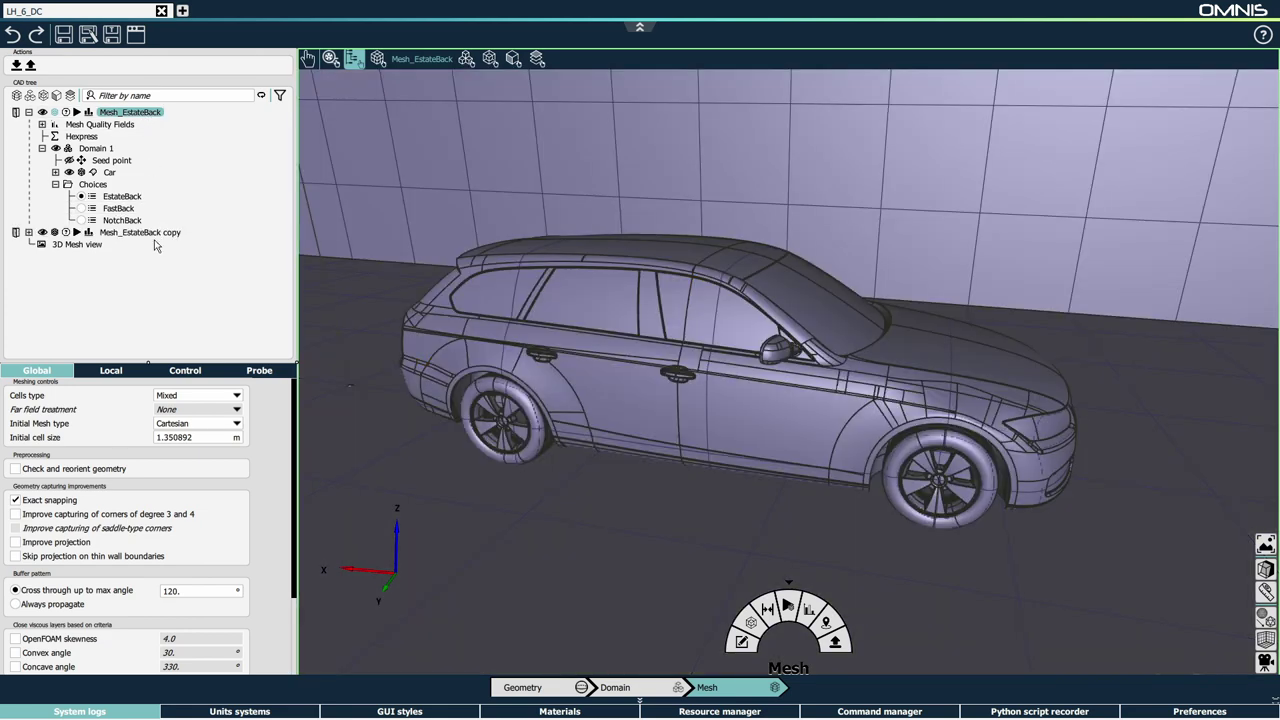
key("ctrl+d")
left_click(152, 234)
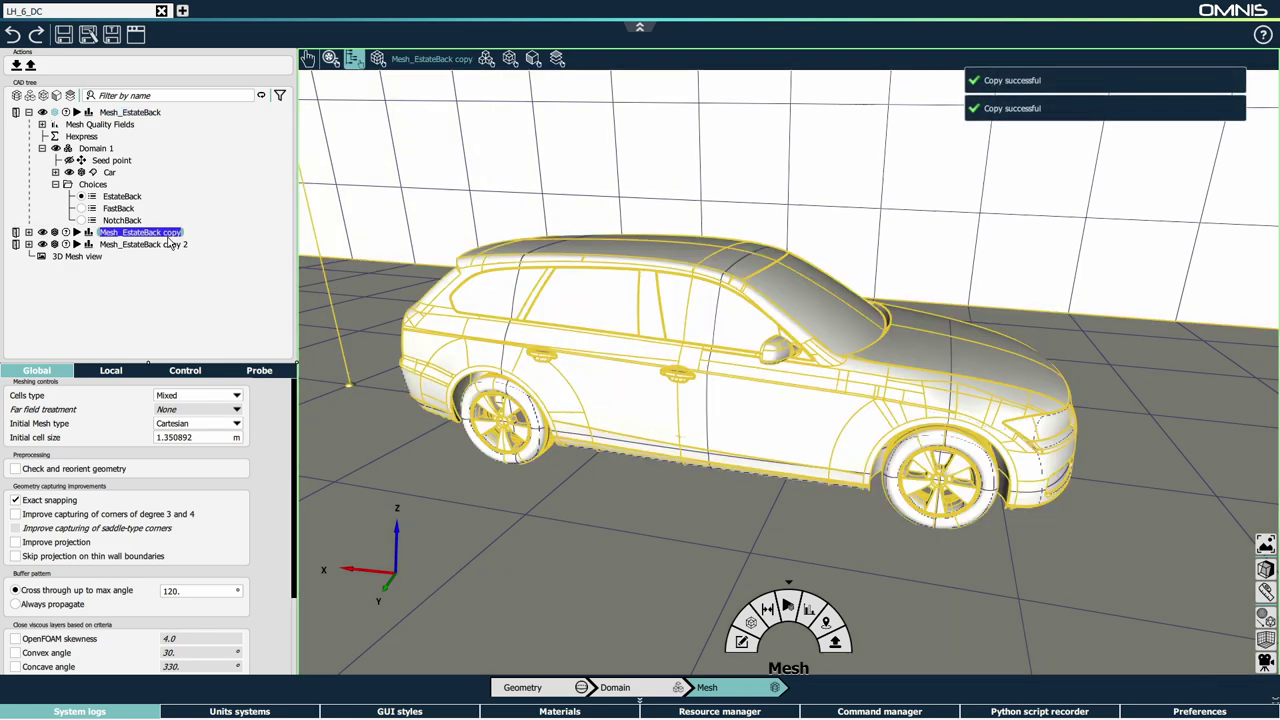
type("Mesh_Fast")
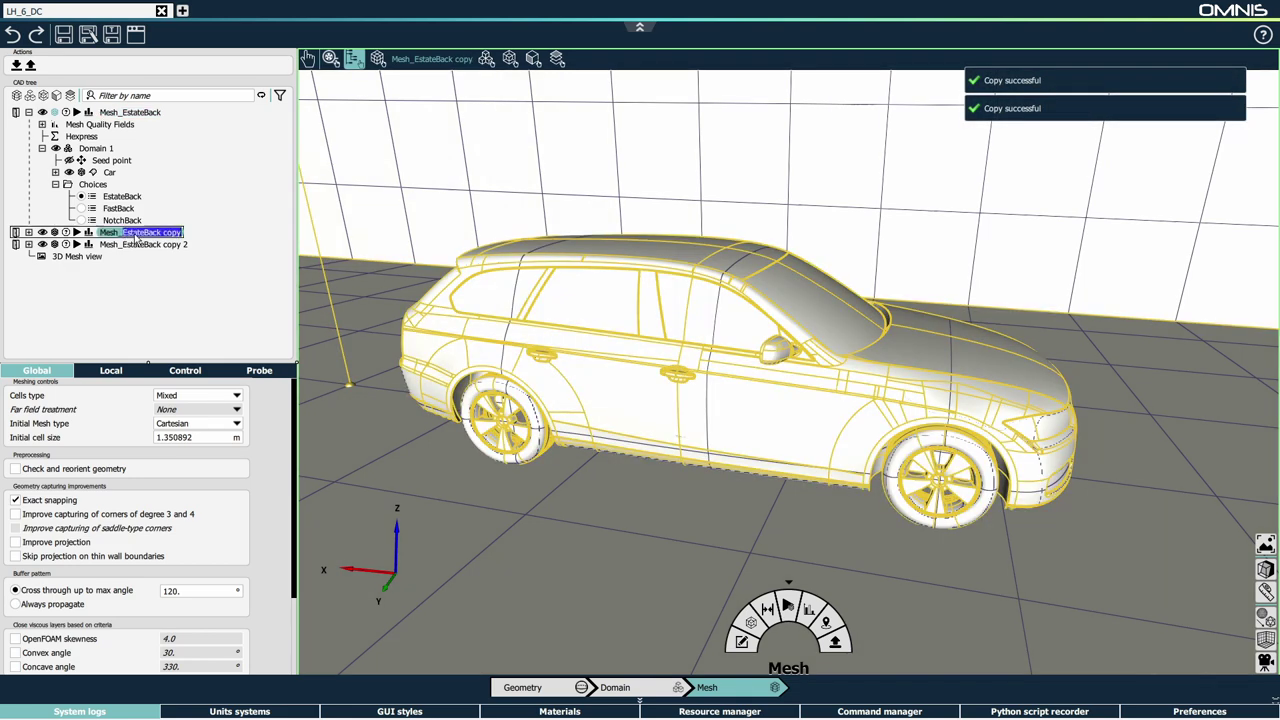
type("Back")
key("Return")
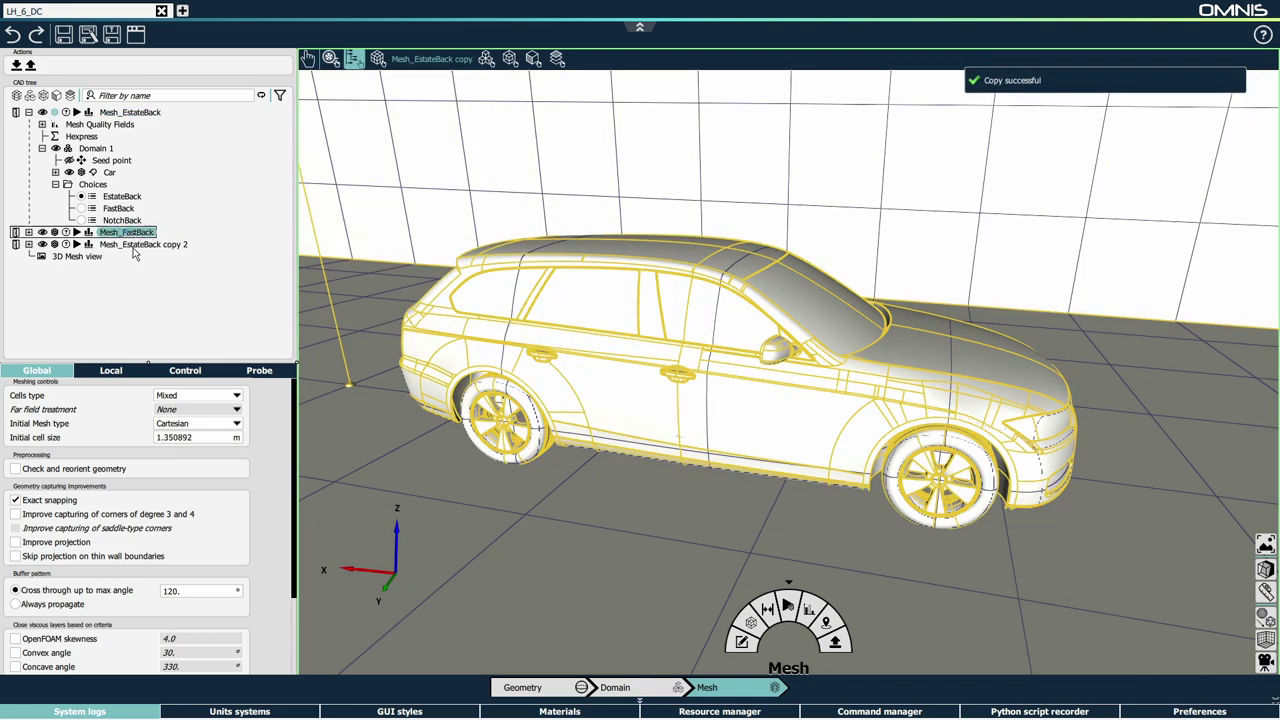
left_click(136, 246)
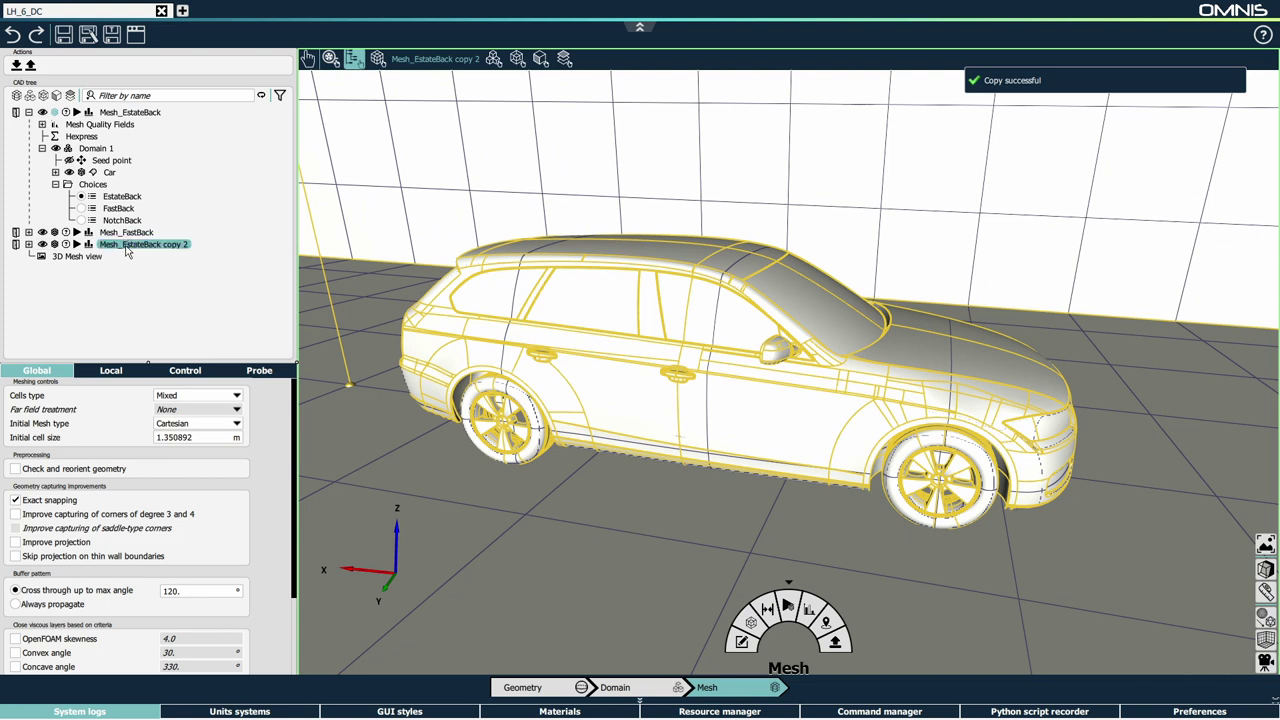
double_click(127, 252)
type("Mesh_Notc")
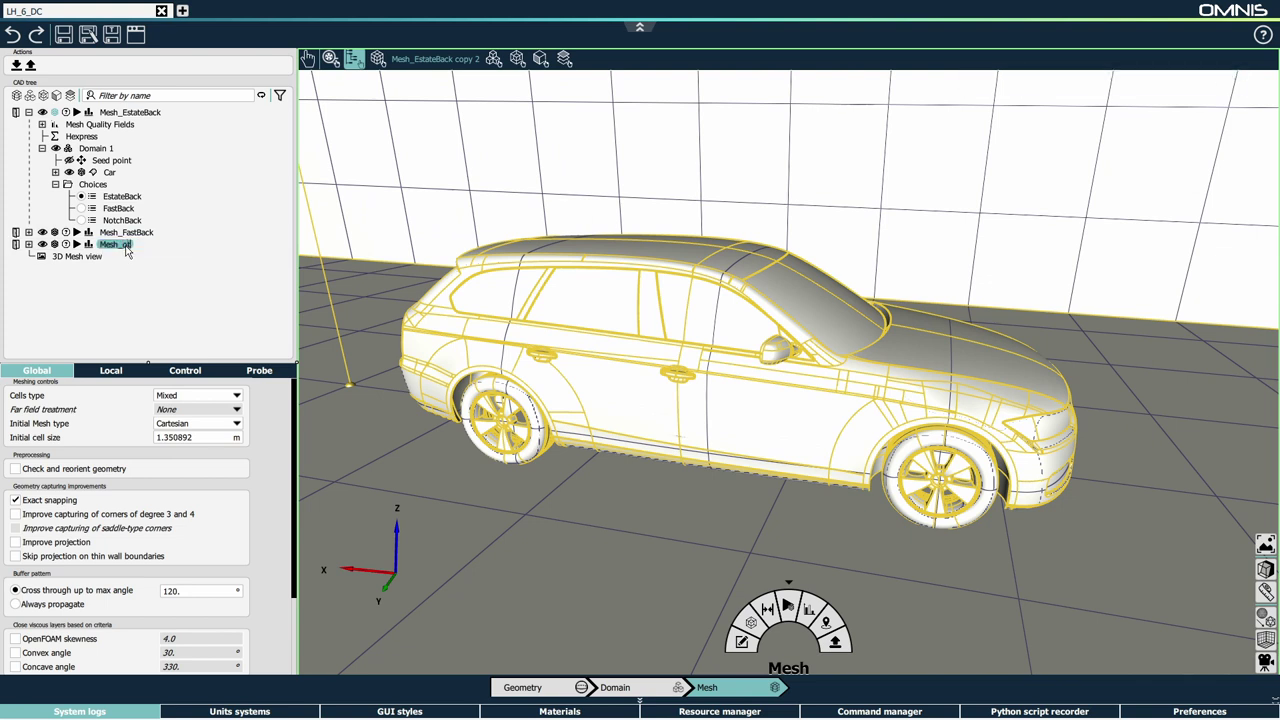
type("hBack")
key("Return")
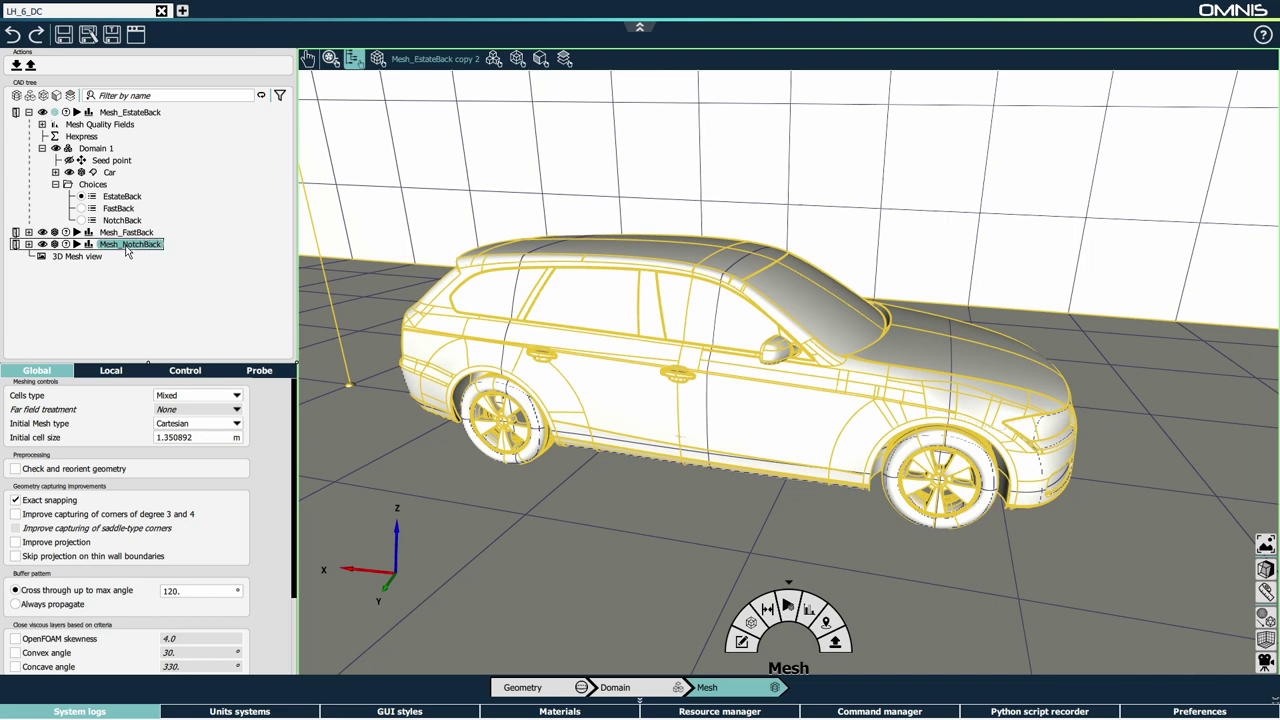
- Expand each copy's Domain 1 choices and select NotchBack for Mesh_NotchBack
left_click(28, 232)
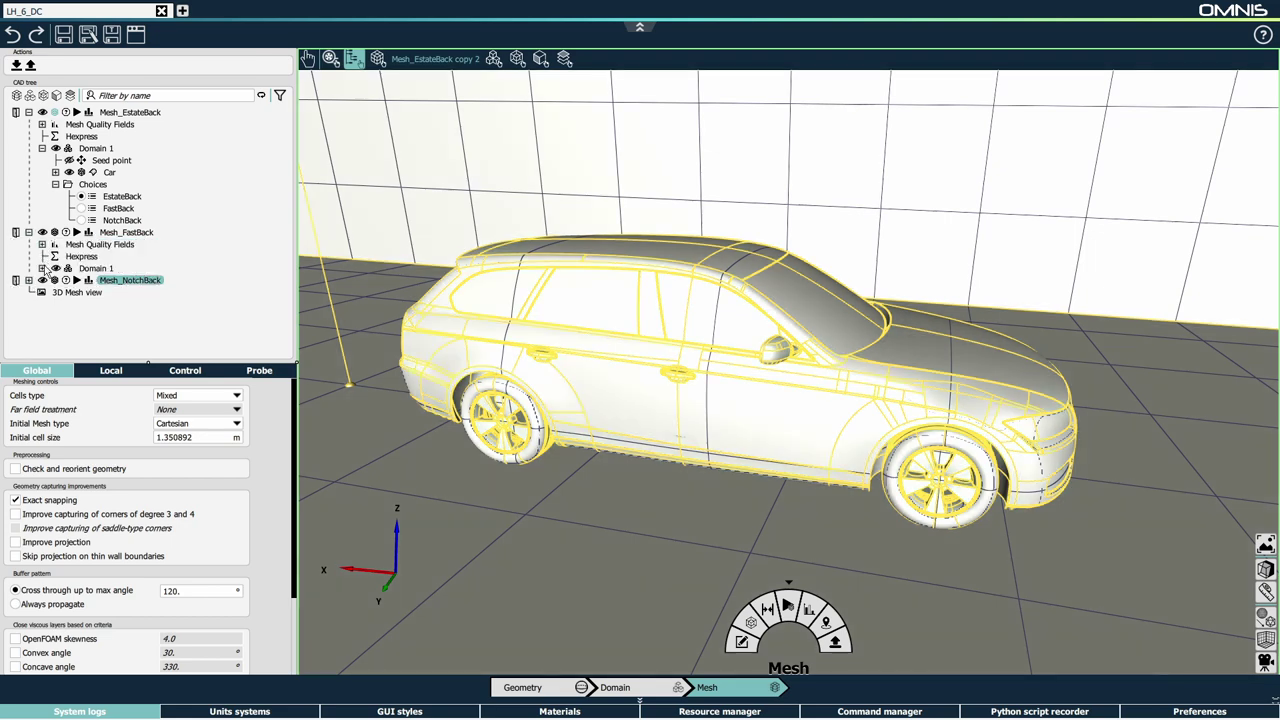
left_click(42, 268)
left_click(56, 304)
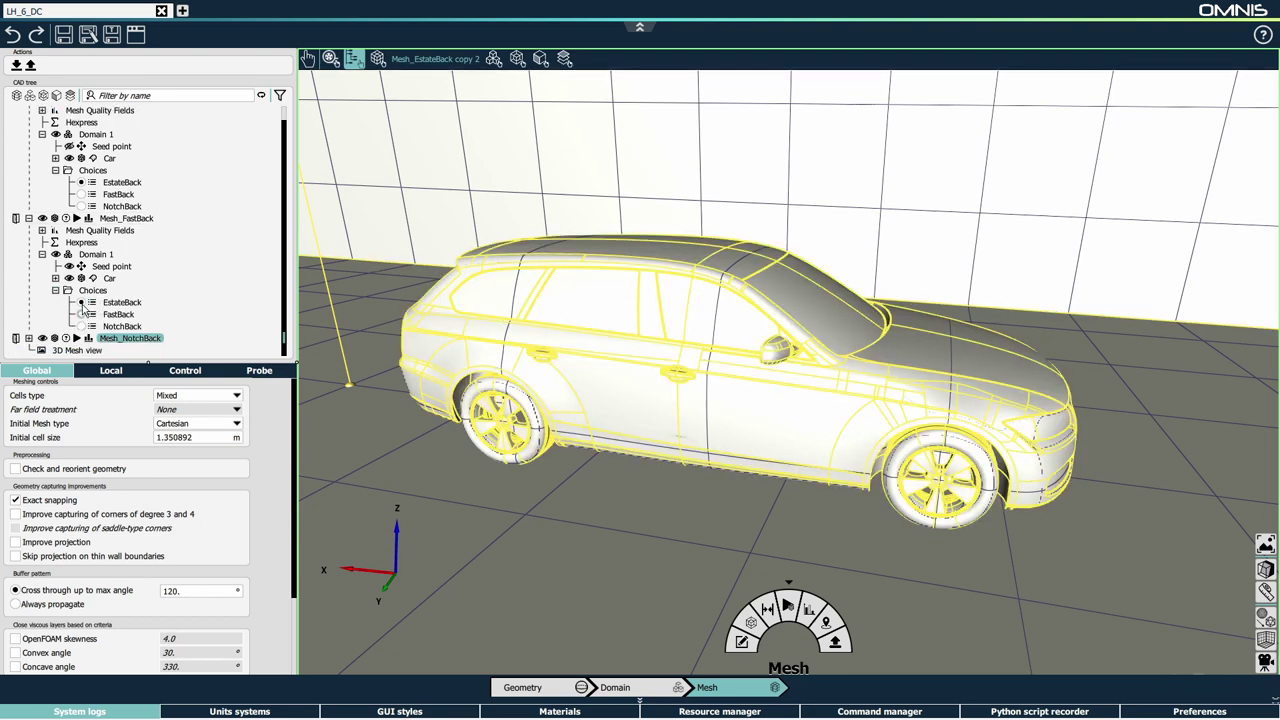
left_click(28, 219)
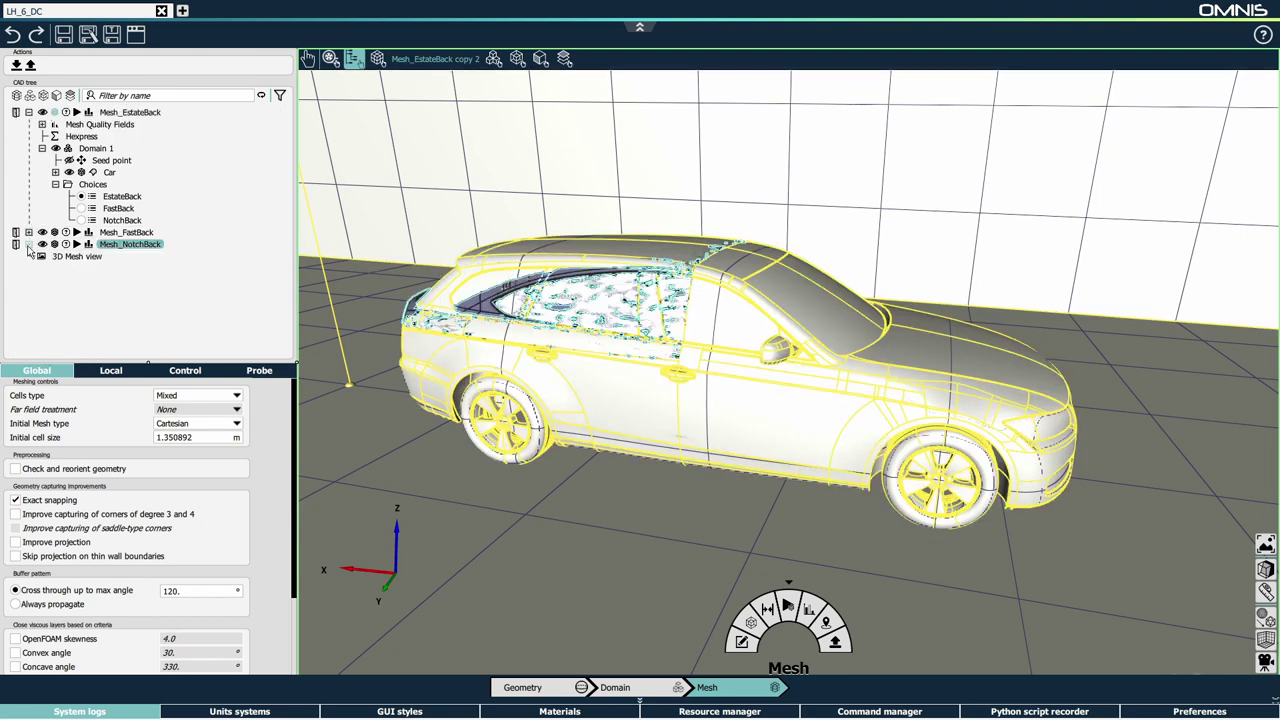
left_click(29, 244)
left_click(42, 280)
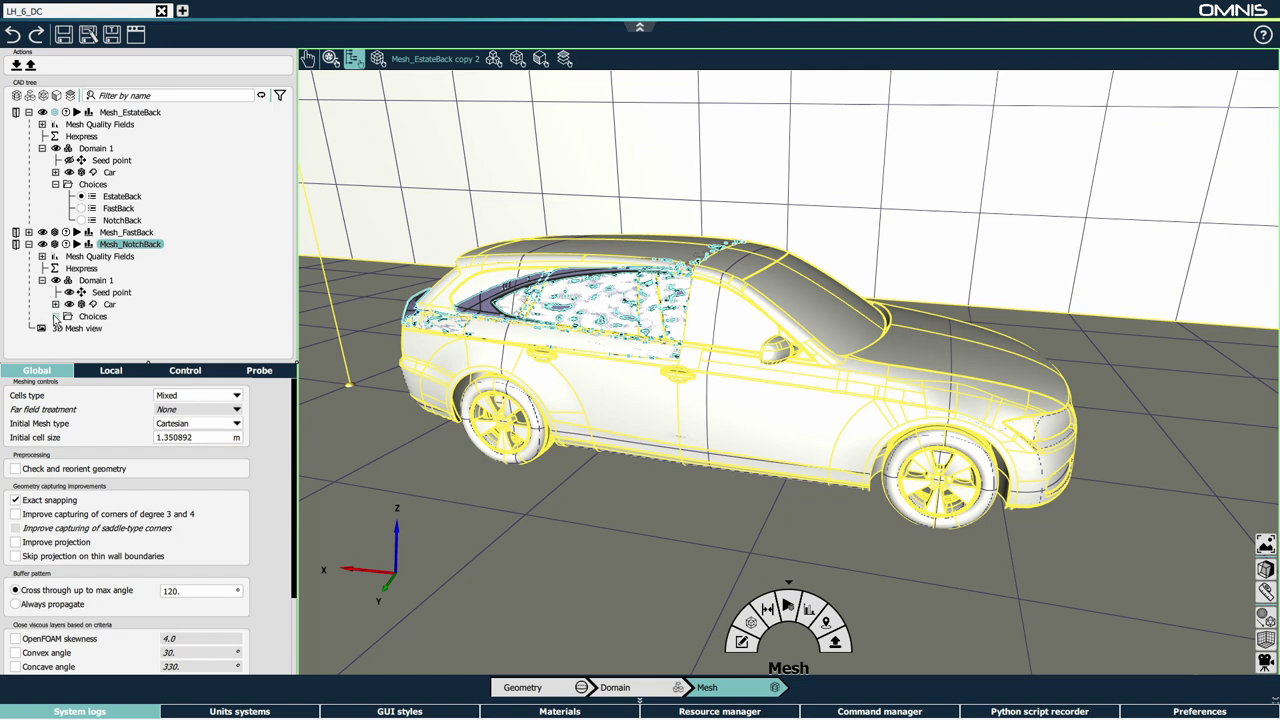
left_click(56, 316)
left_click(81, 352)
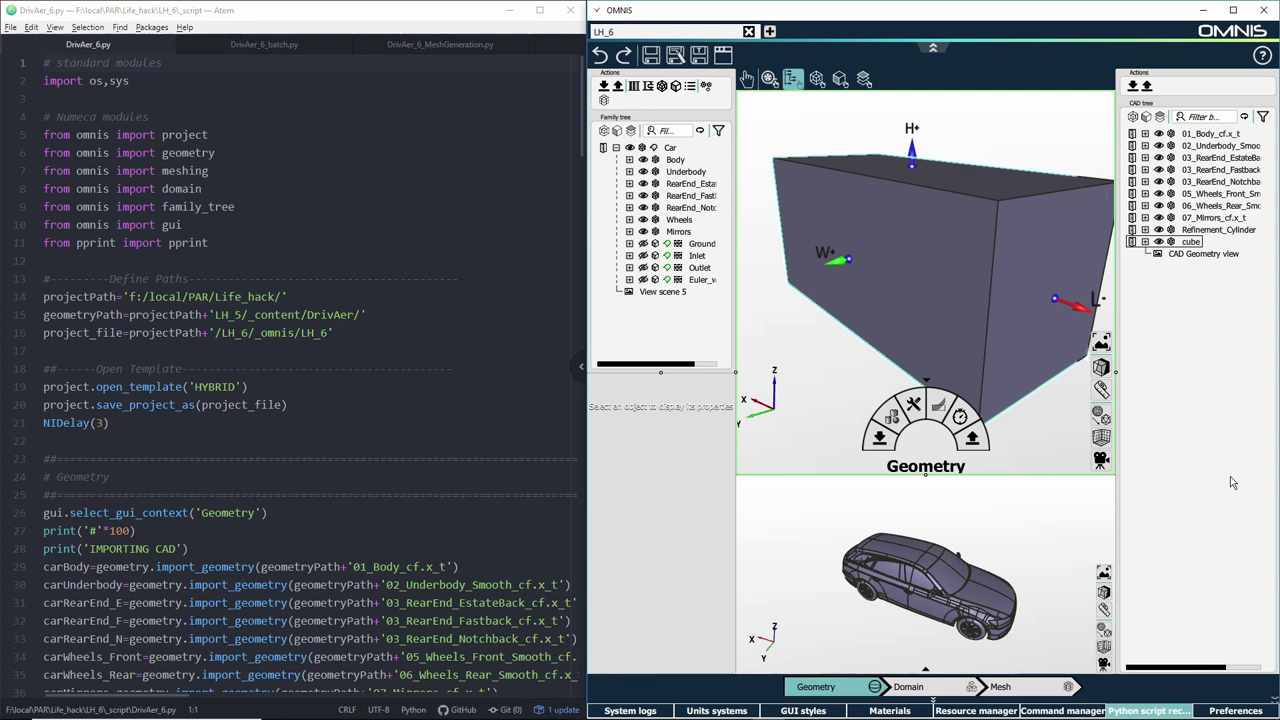
- Deselect the cube and bring up the OMNIS Help start page
left_click(1230, 476)
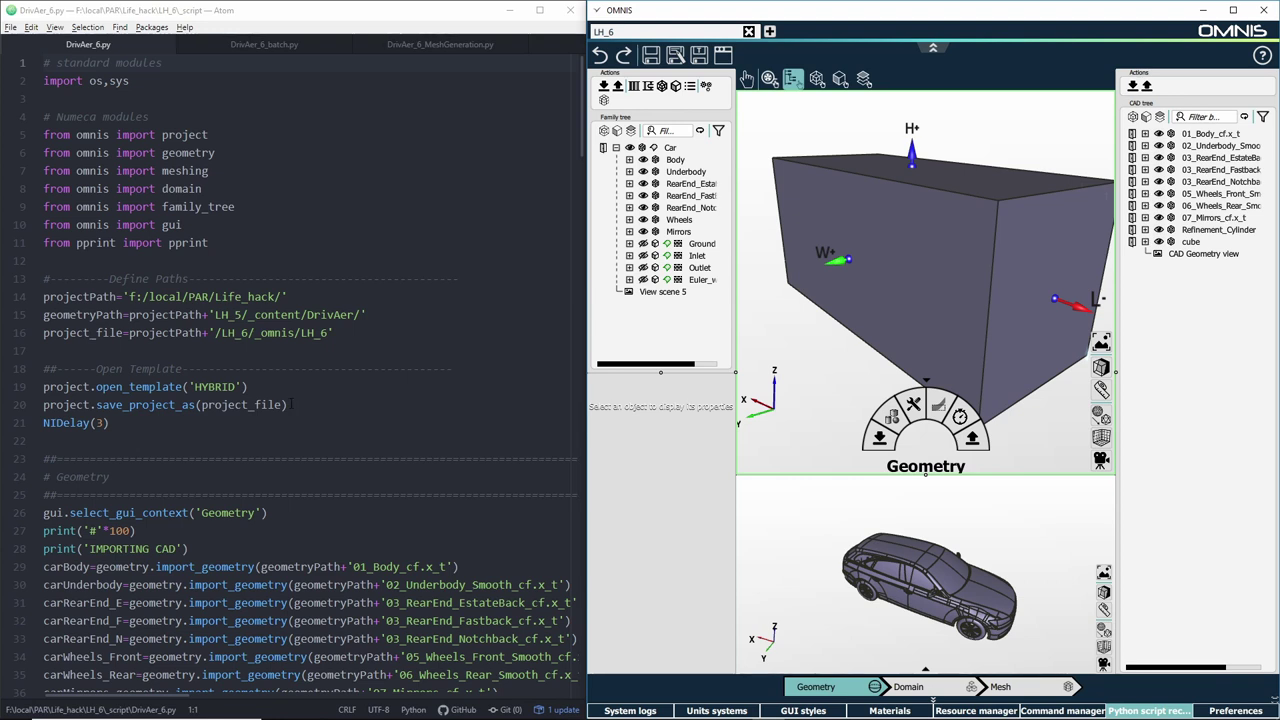
left_click(1262, 57)
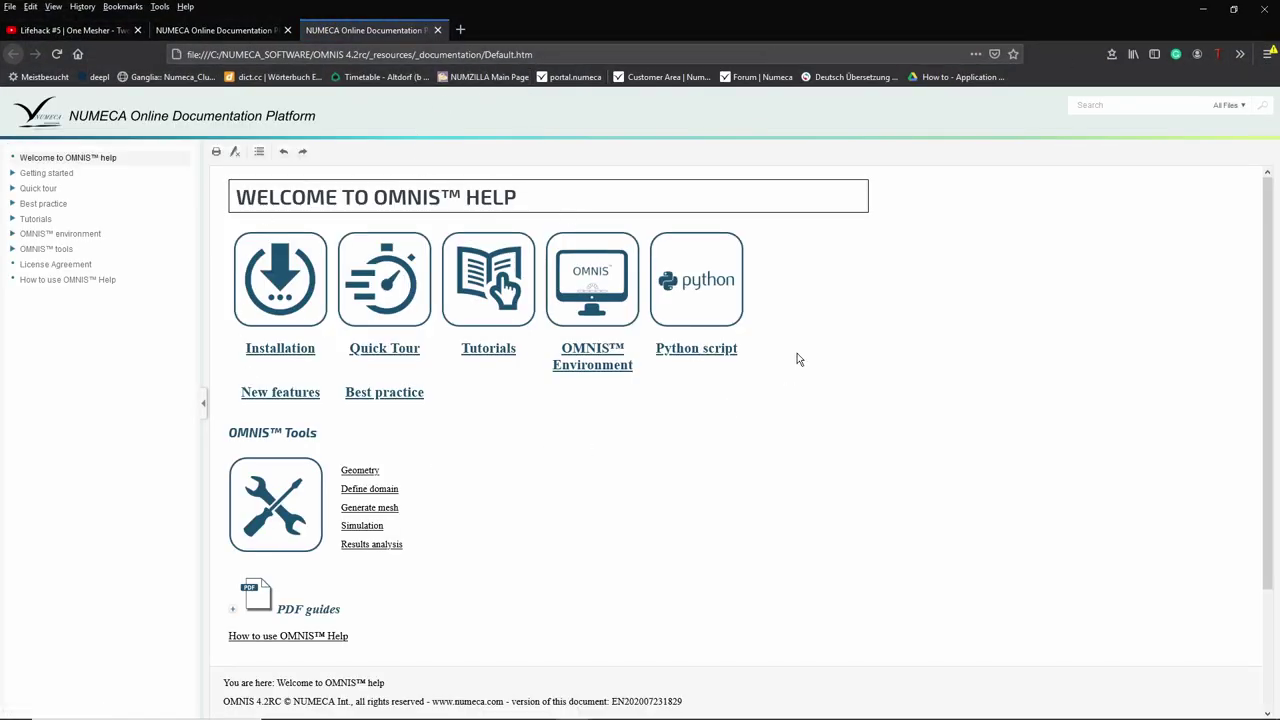
- View the OMNIS Python API 4.2 file list, then minimise Firefox
left_click(687, 309)
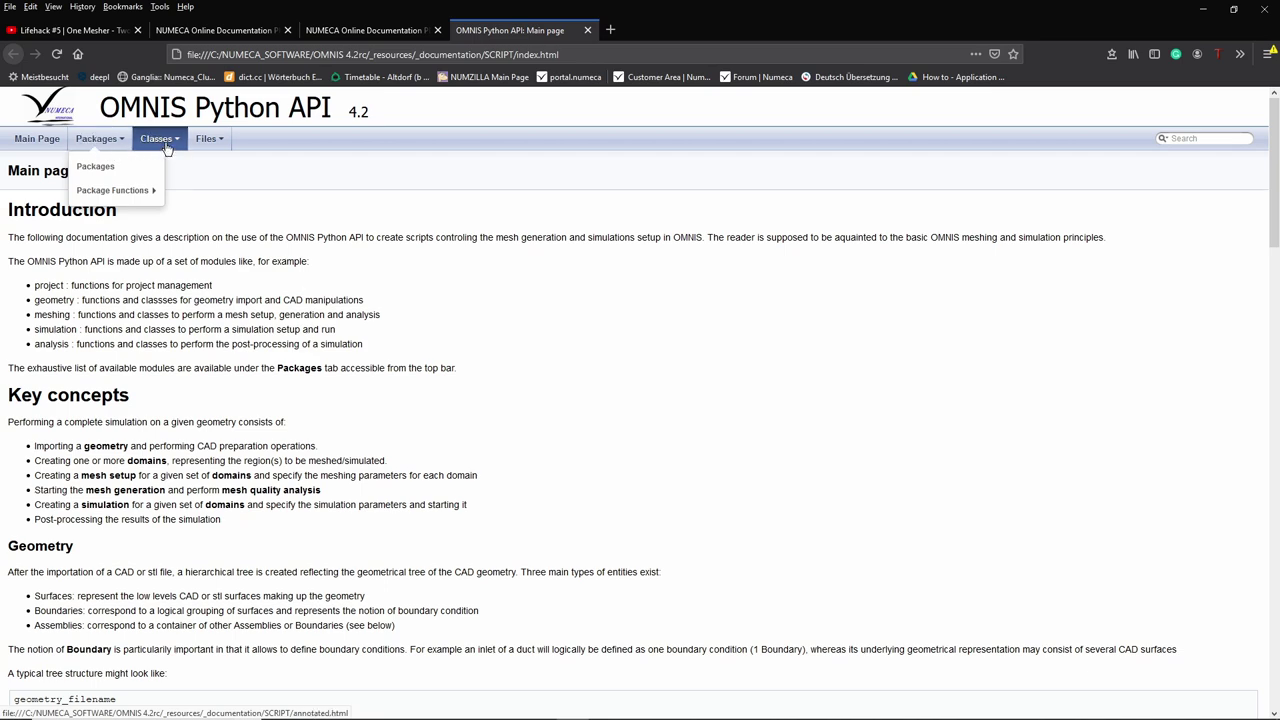
left_click(211, 168)
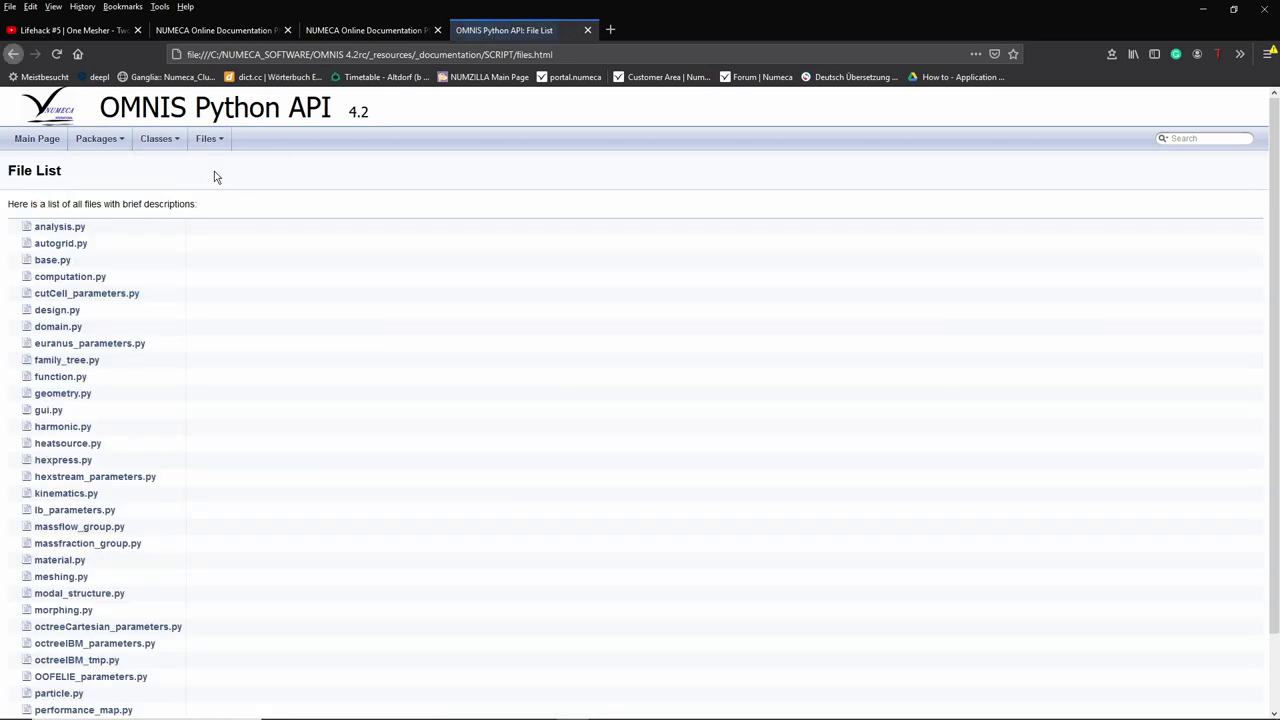
left_click(1204, 14)
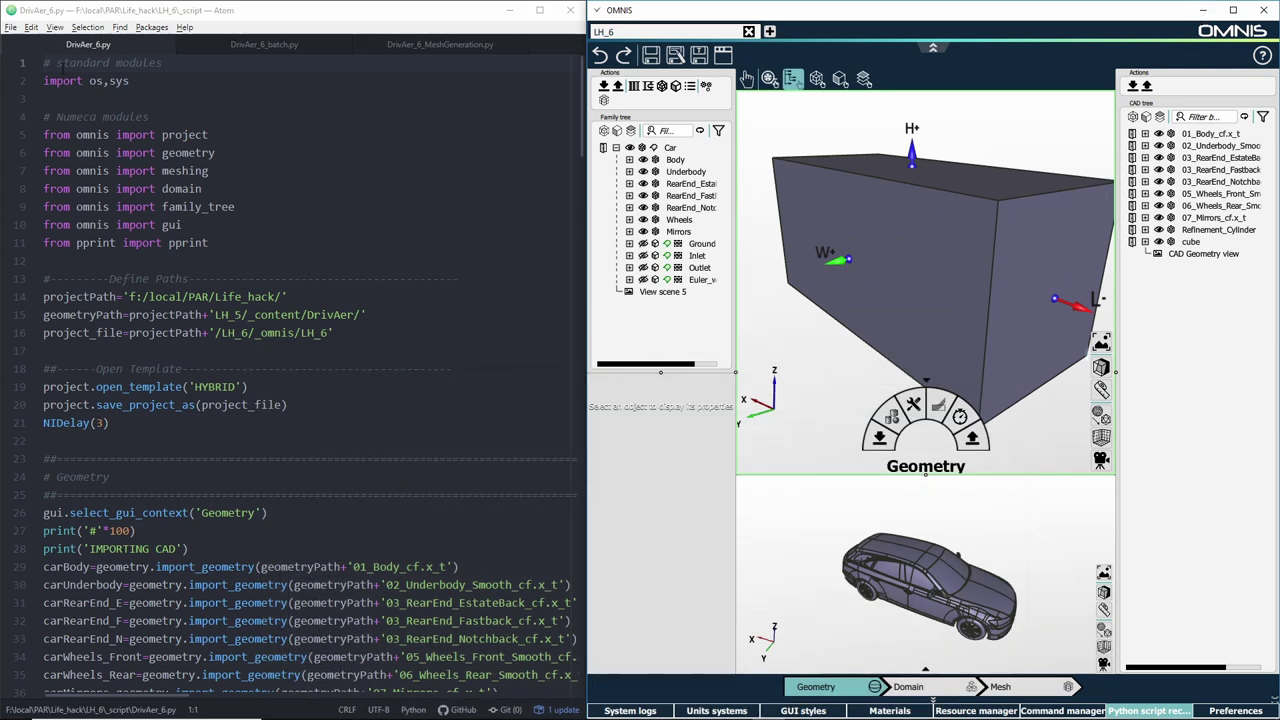
left_click_drag(43, 62, 259, 235)
scroll(259, 235, "down", 1)
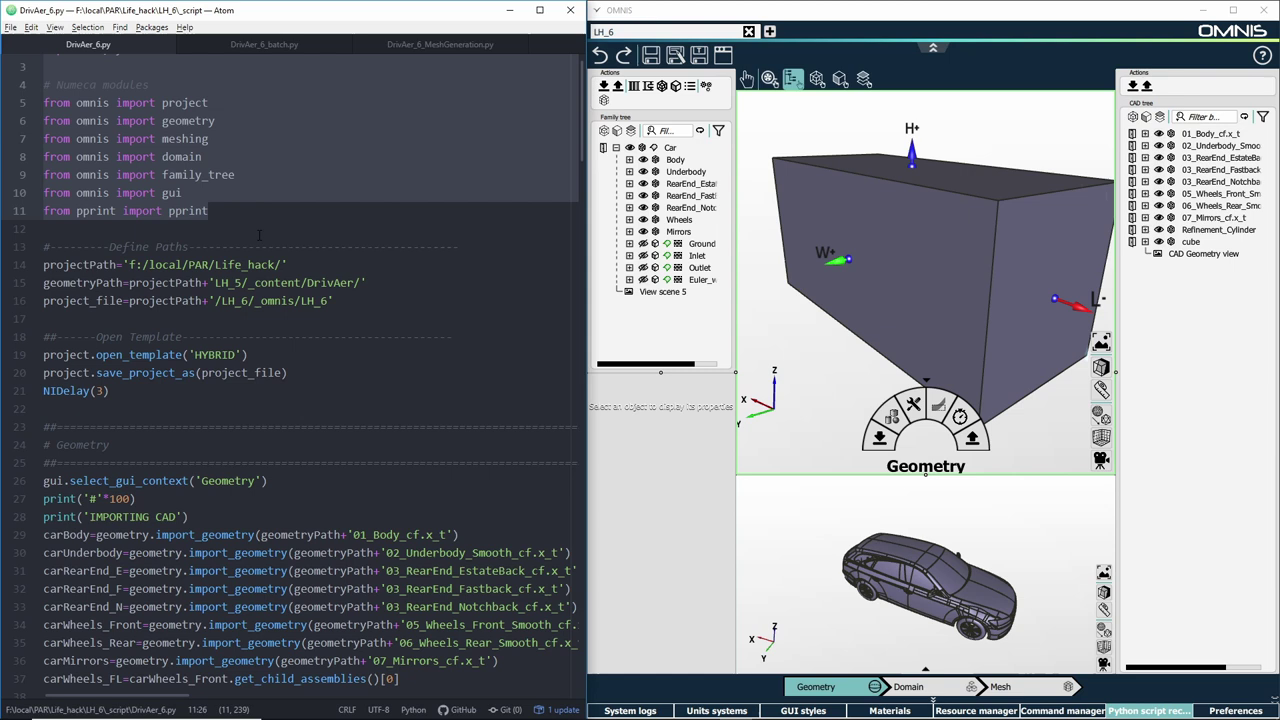
scroll(259, 235, "down", 2)
left_click_drag(44, 200, 44, 255)
scroll(44, 250, "down", 2)
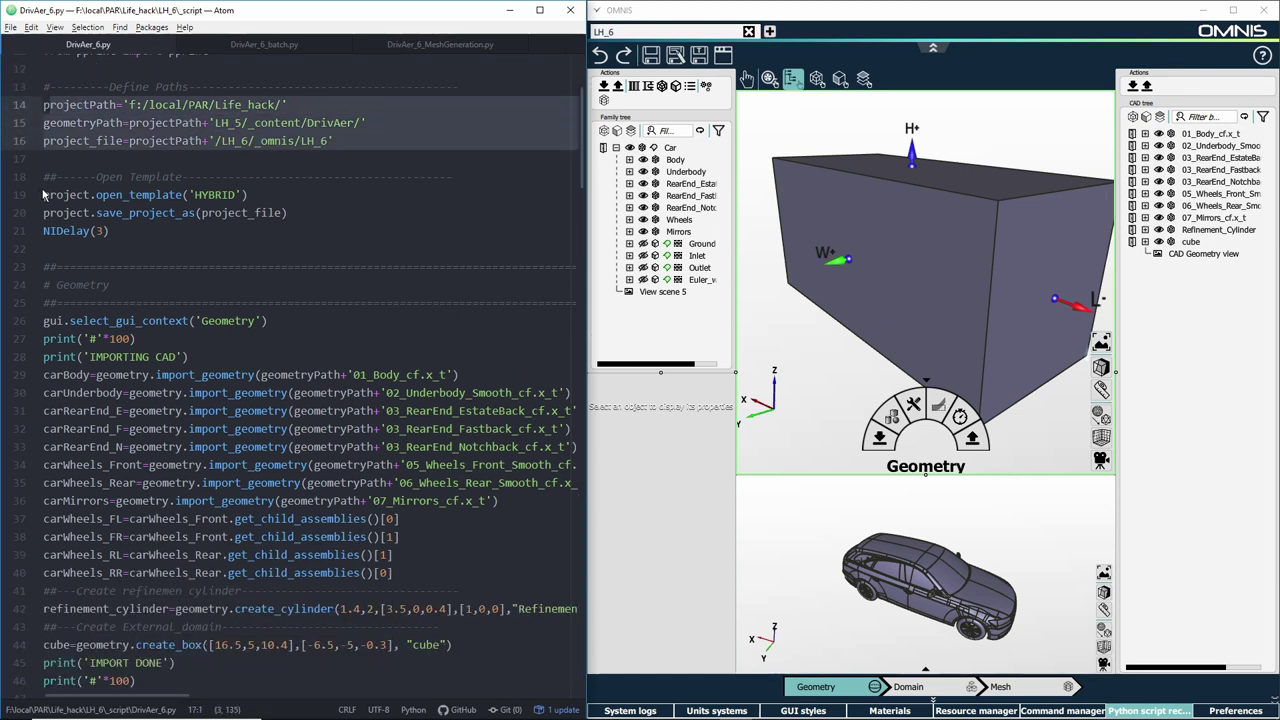
left_click_drag(44, 195, 44, 250)
scroll(73, 150, "down", 3)
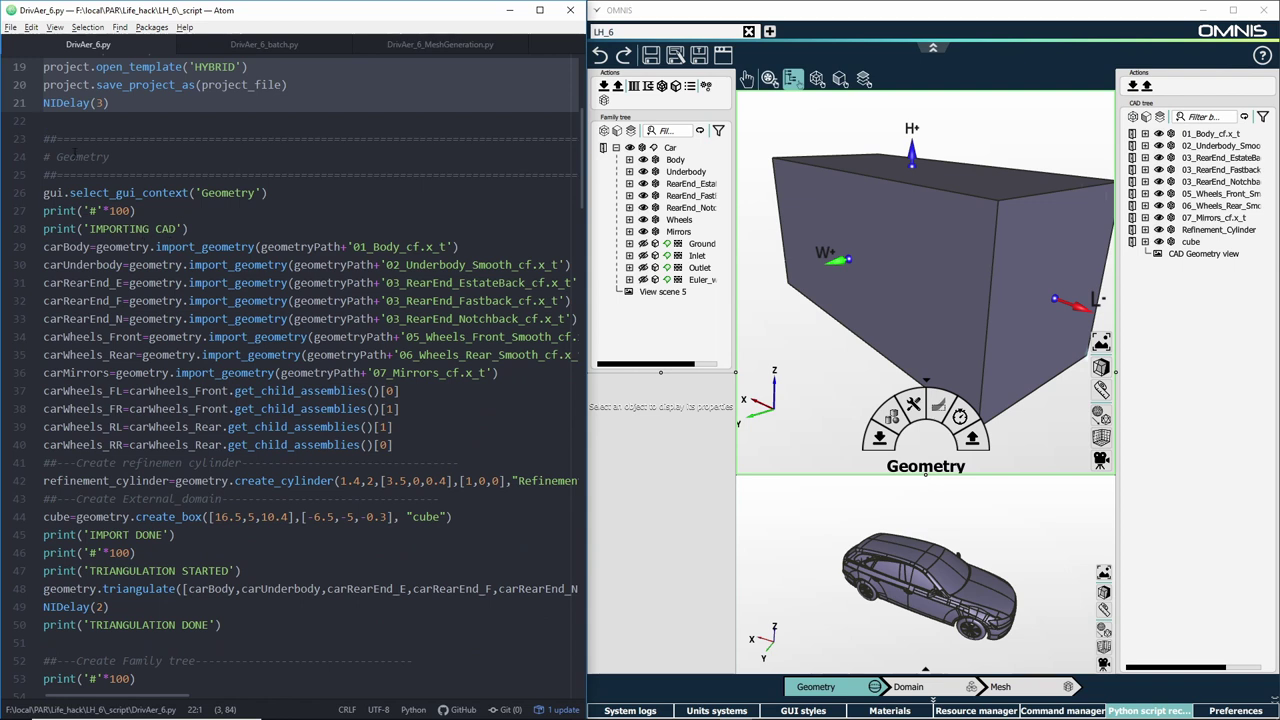
double_click(76, 157)
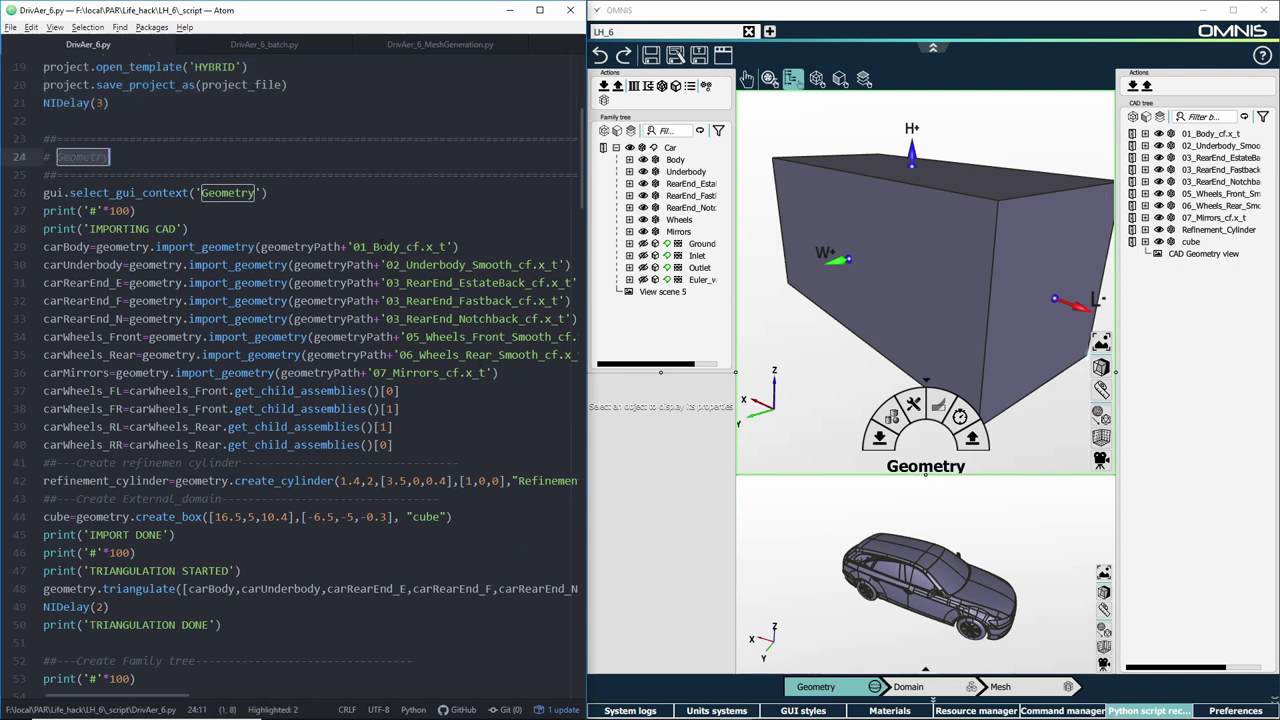
left_click_drag(43, 247, 450, 429)
left_click(458, 428)
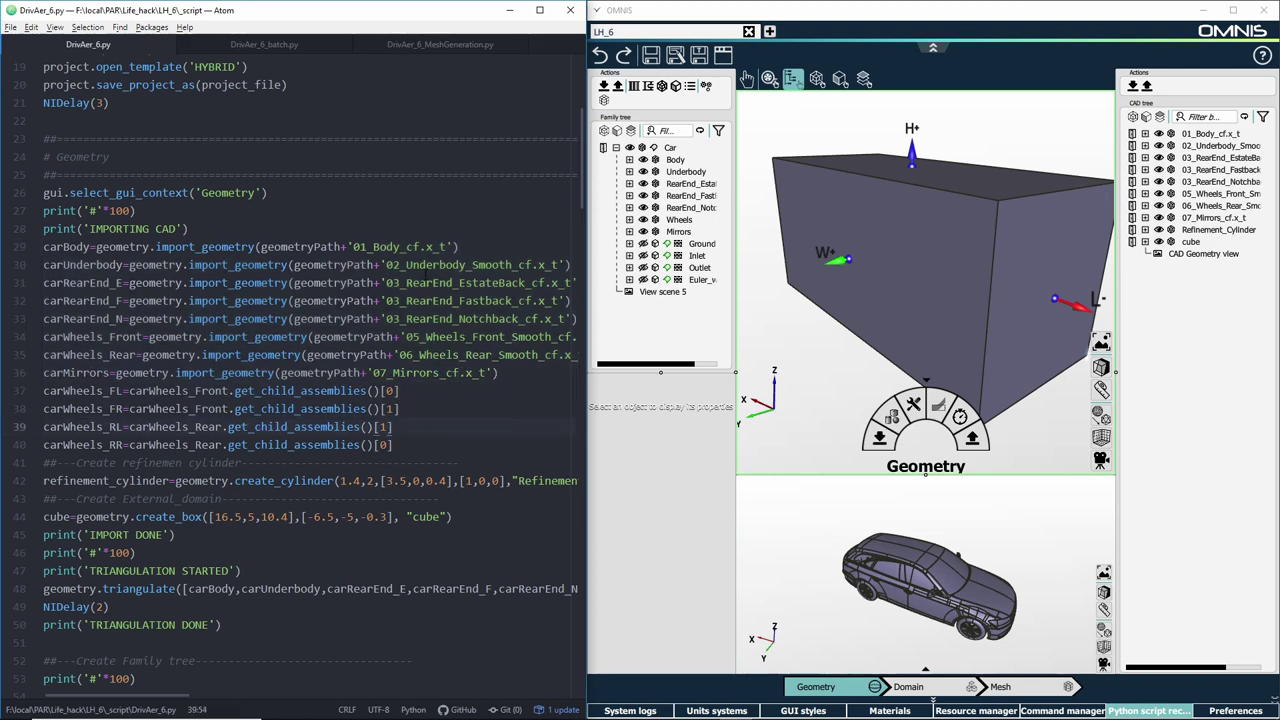
double_click(390, 247)
double_click(466, 283)
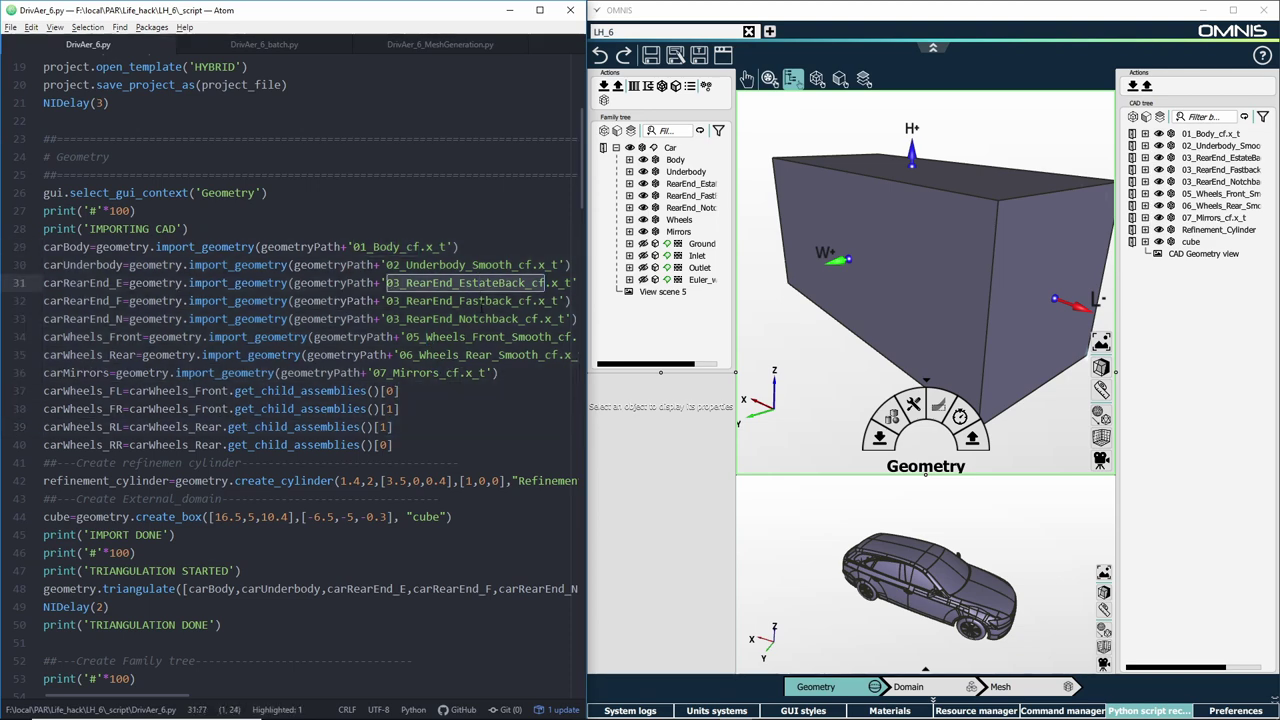
double_click(483, 300)
scroll(283, 250, "down", 5)
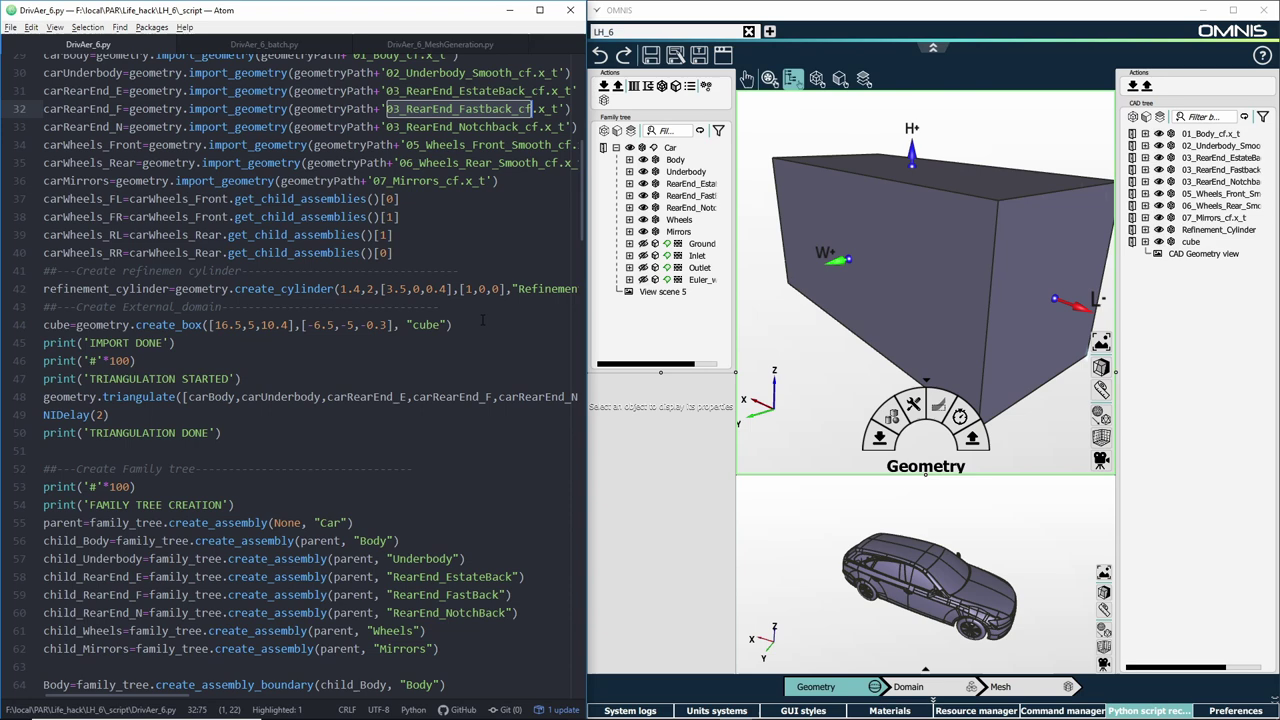
left_click_drag(198, 238, 112, 390)
left_click(375, 398)
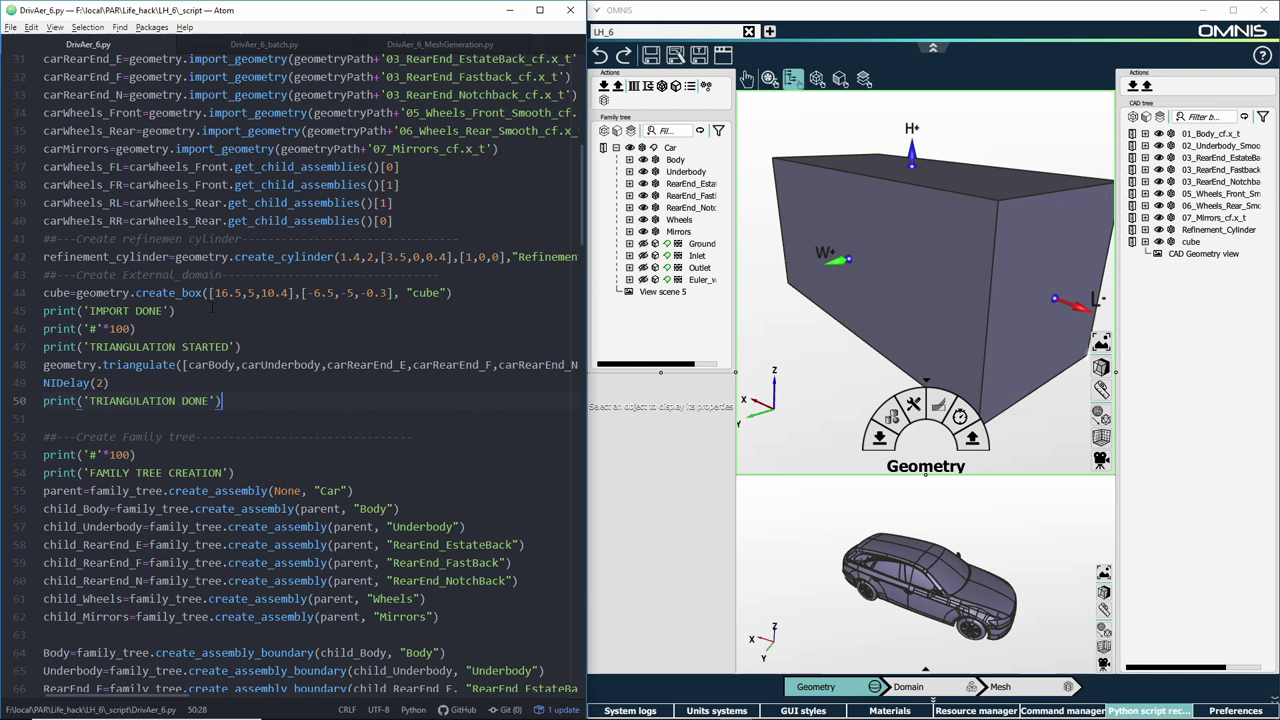
left_click_drag(59, 364, 330, 364)
left_click(108, 382)
scroll(300, 400, "down", 3)
scroll(300, 380, "down", 2)
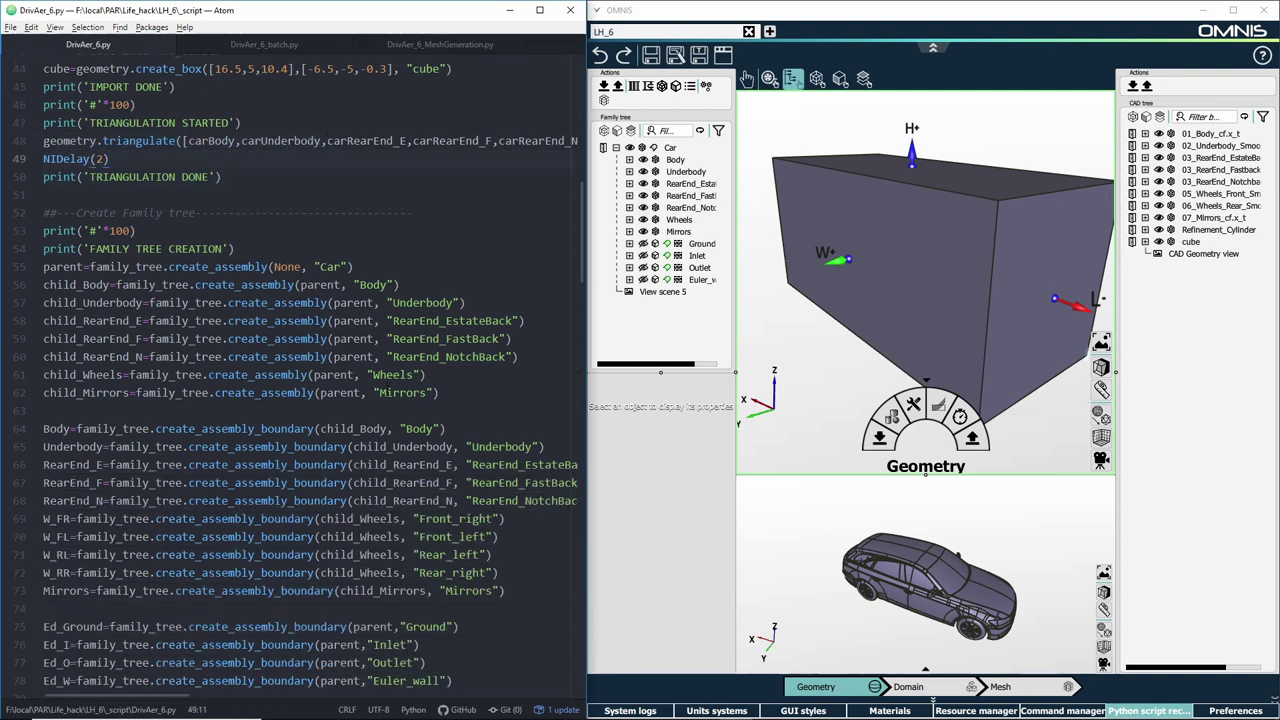
scroll(362, 366, "down", 2)
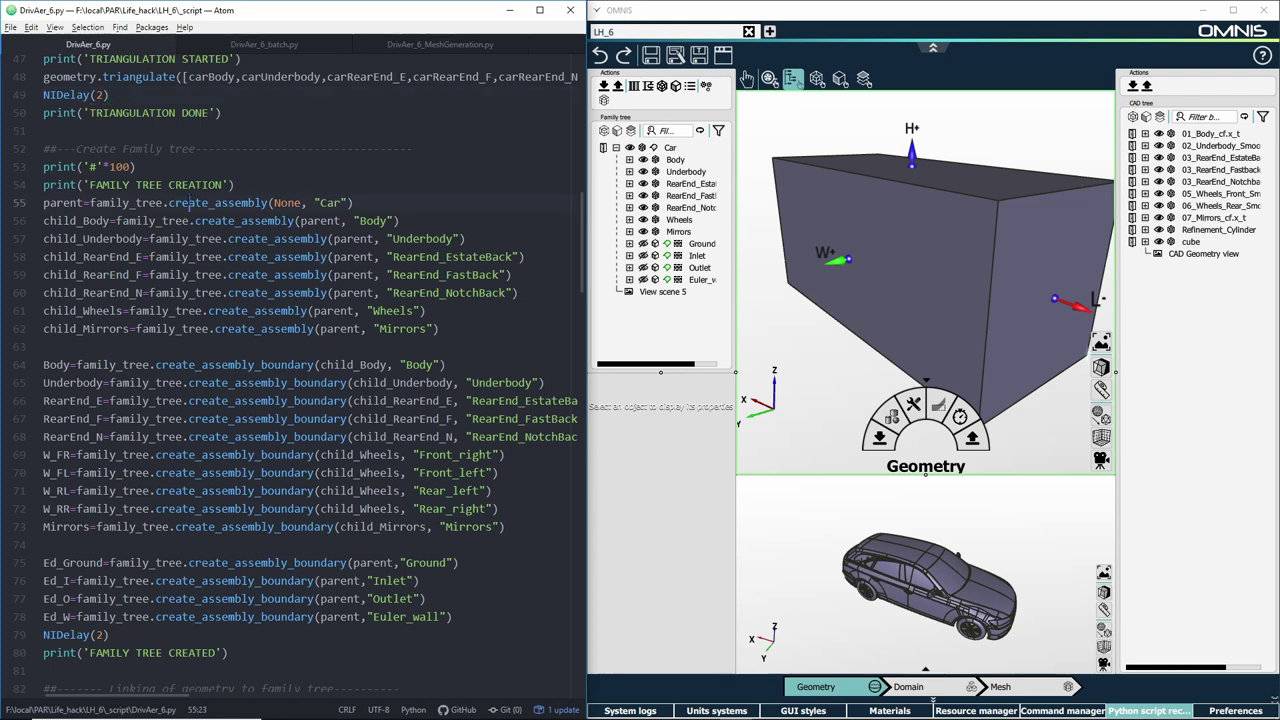
left_click_drag(188, 202, 440, 328)
scroll(290, 400, "down", 1)
scroll(290, 400, "down", 2)
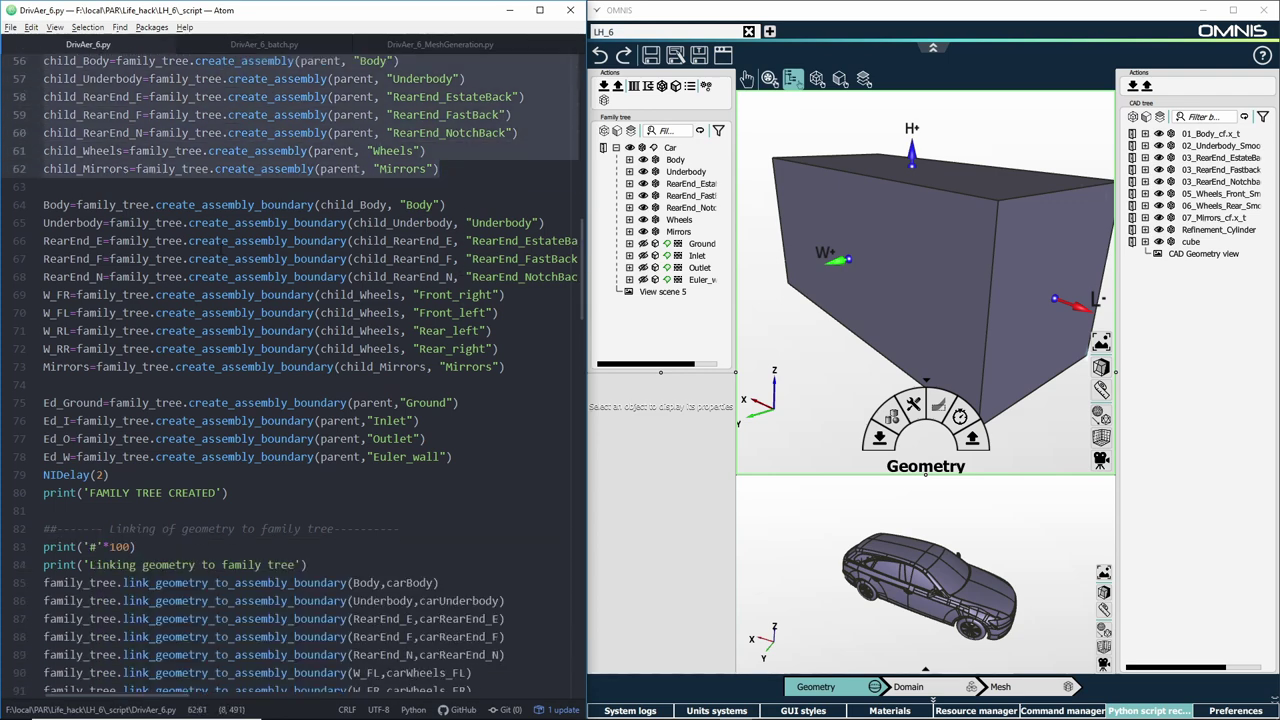
left_click_drag(156, 204, 499, 348)
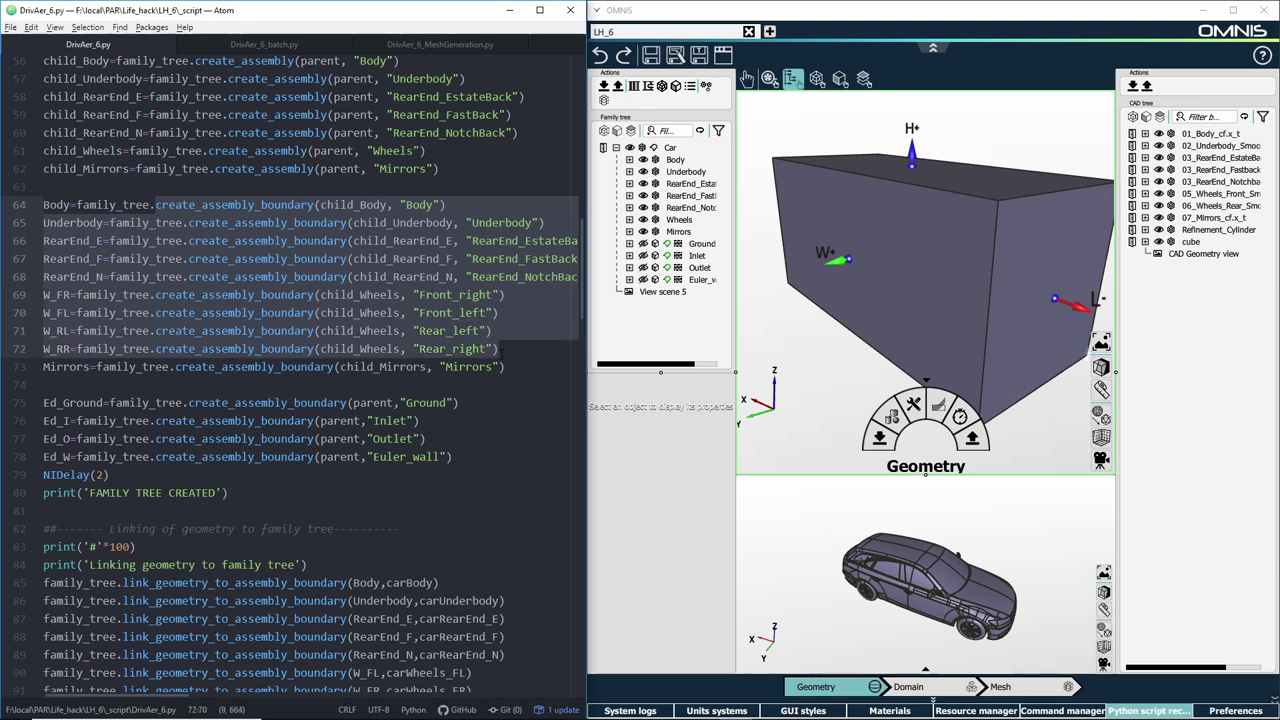
scroll(501, 352, "down", 2)
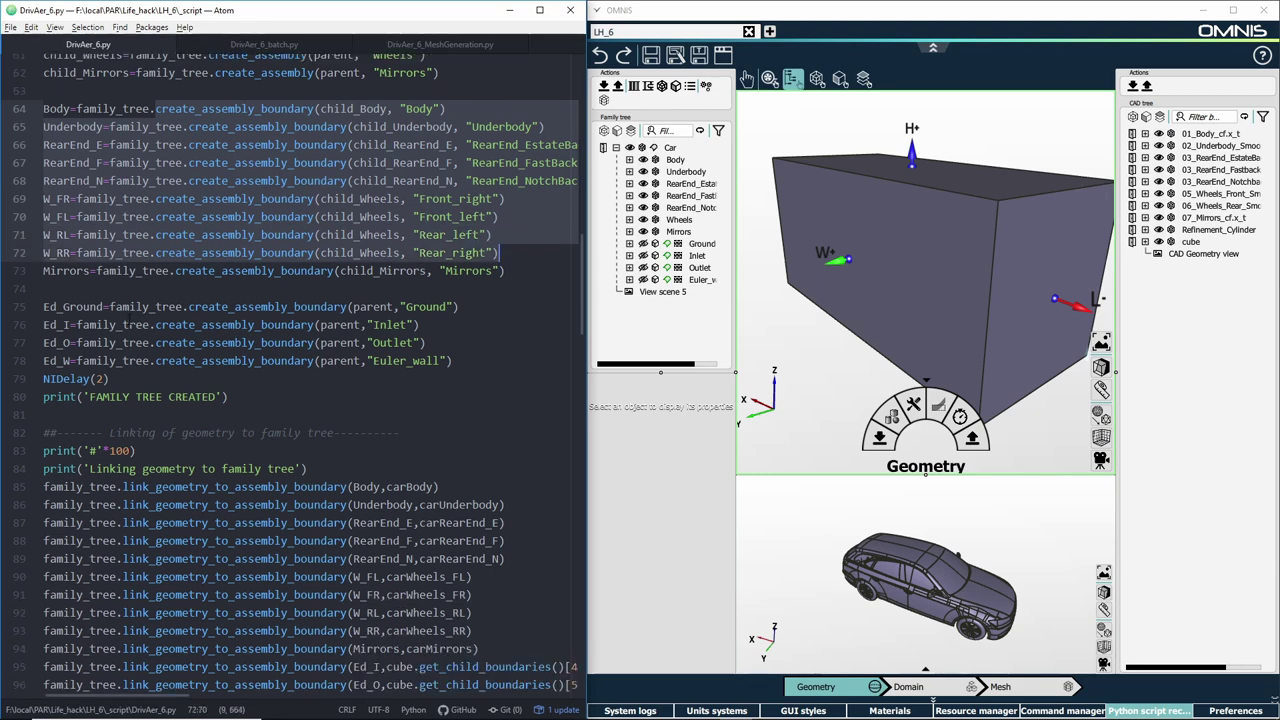
left_click_drag(157, 306, 446, 361)
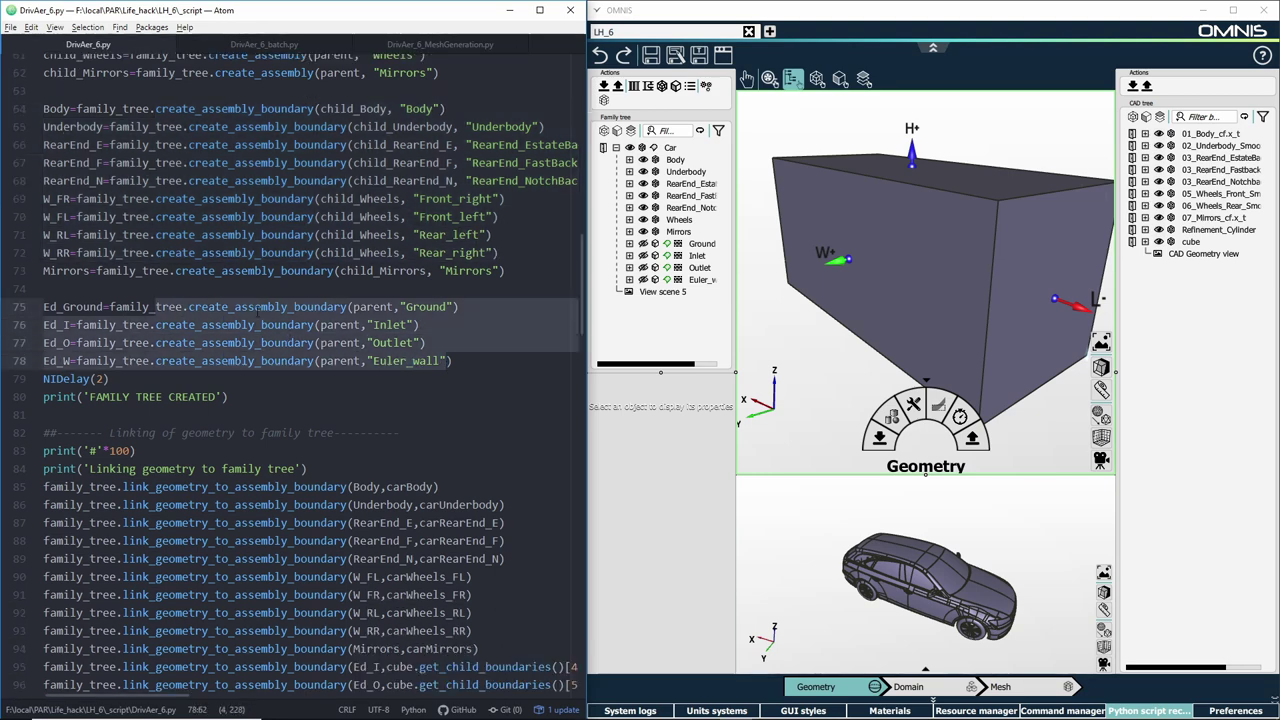
scroll(237, 320, "down", 3)
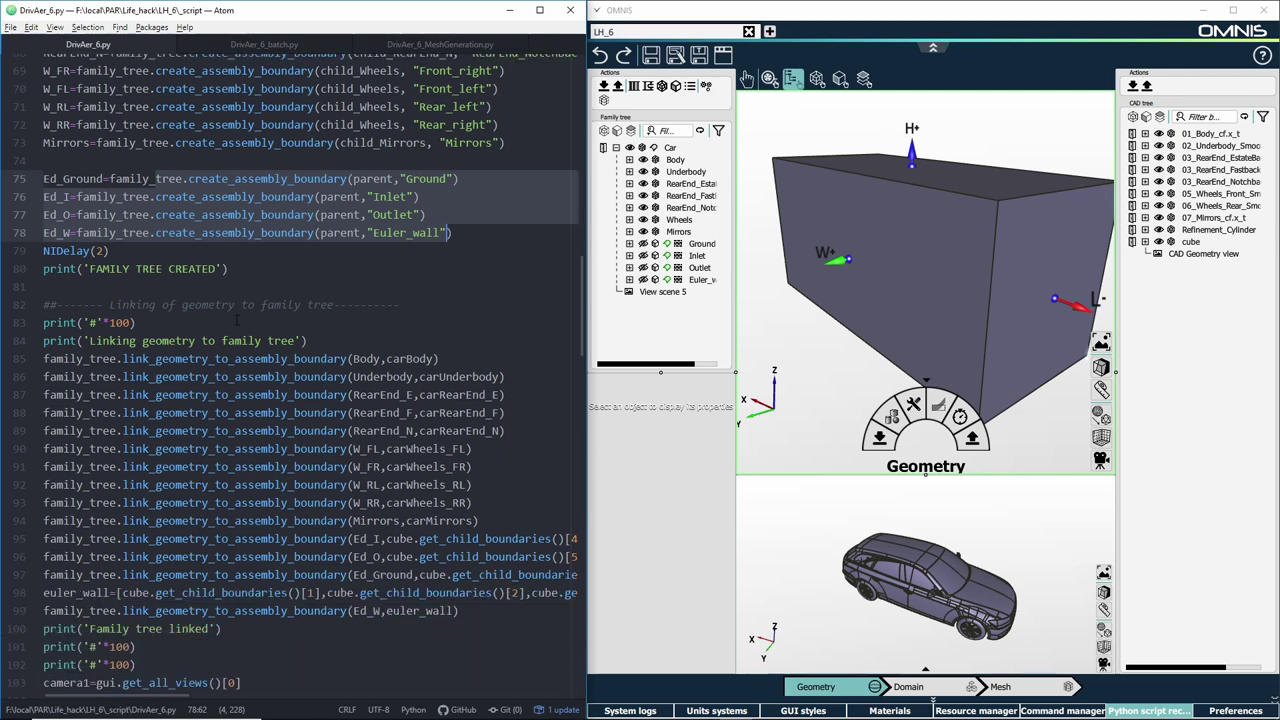
scroll(237, 320, "down", 2)
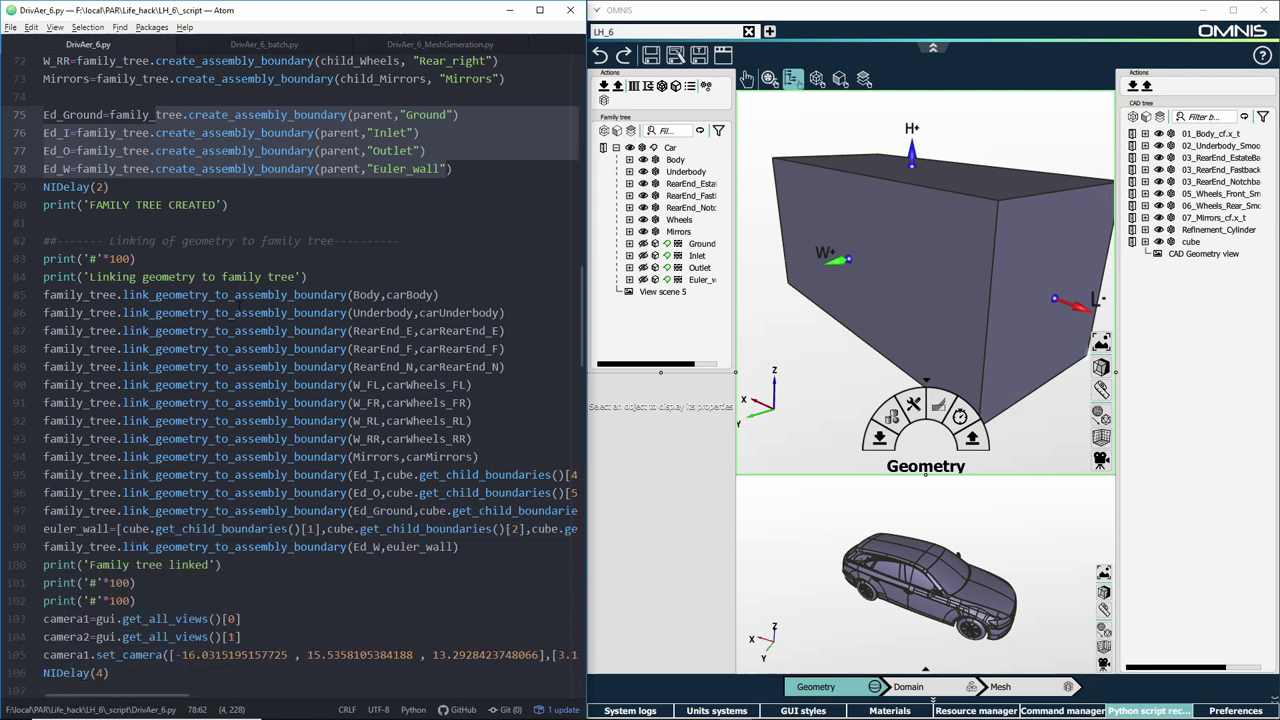
scroll(237, 320, "down", 3)
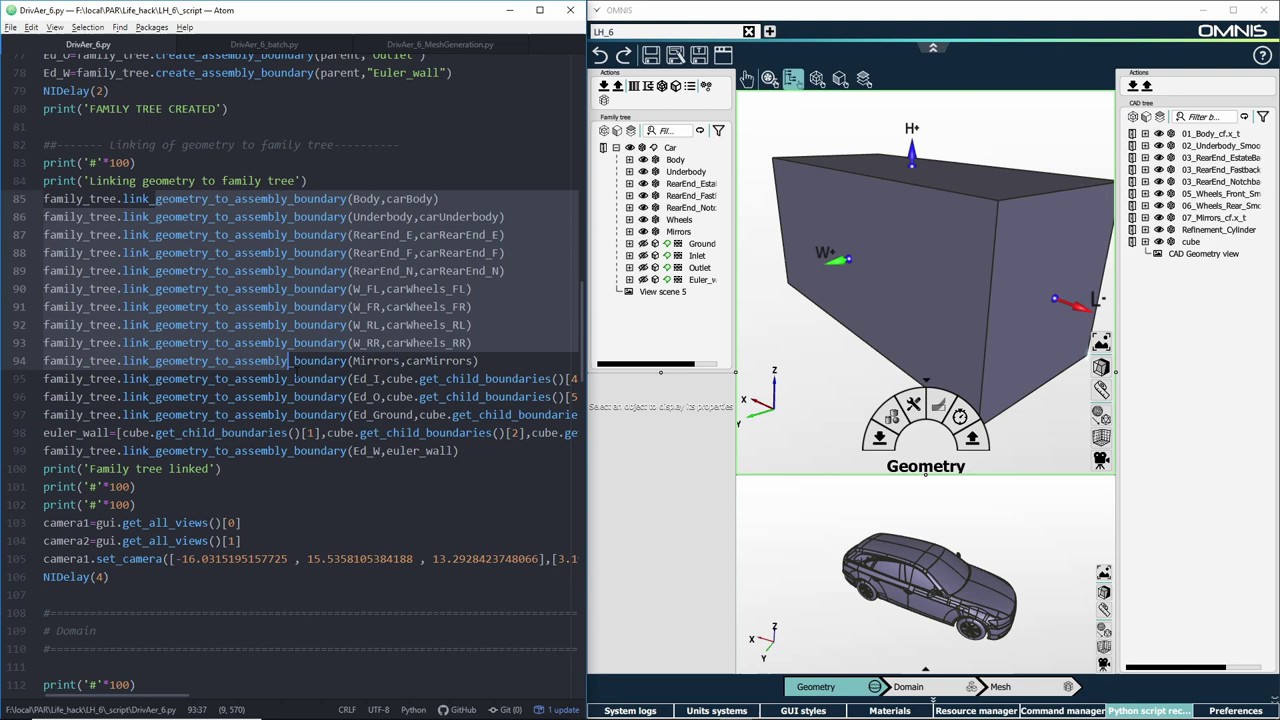
left_click_drag(292, 362, 386, 452)
scroll(333, 378, "down", 7)
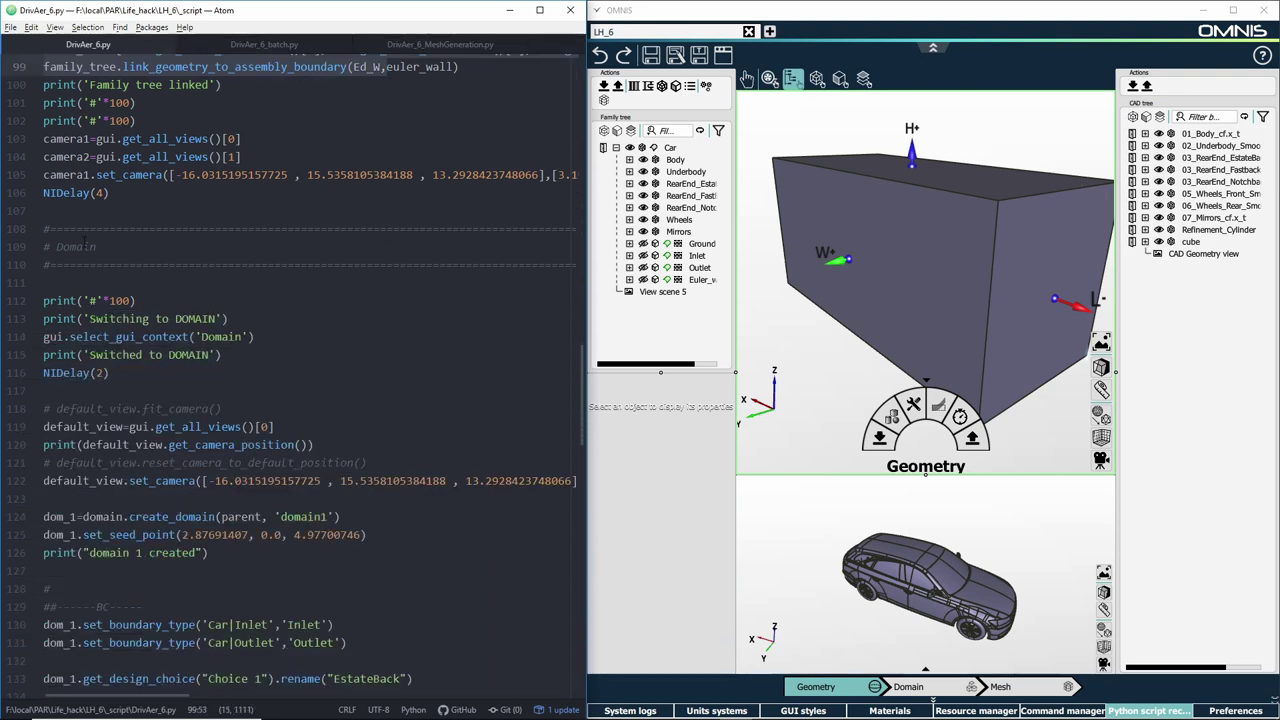
scroll(300, 322, "down", 3)
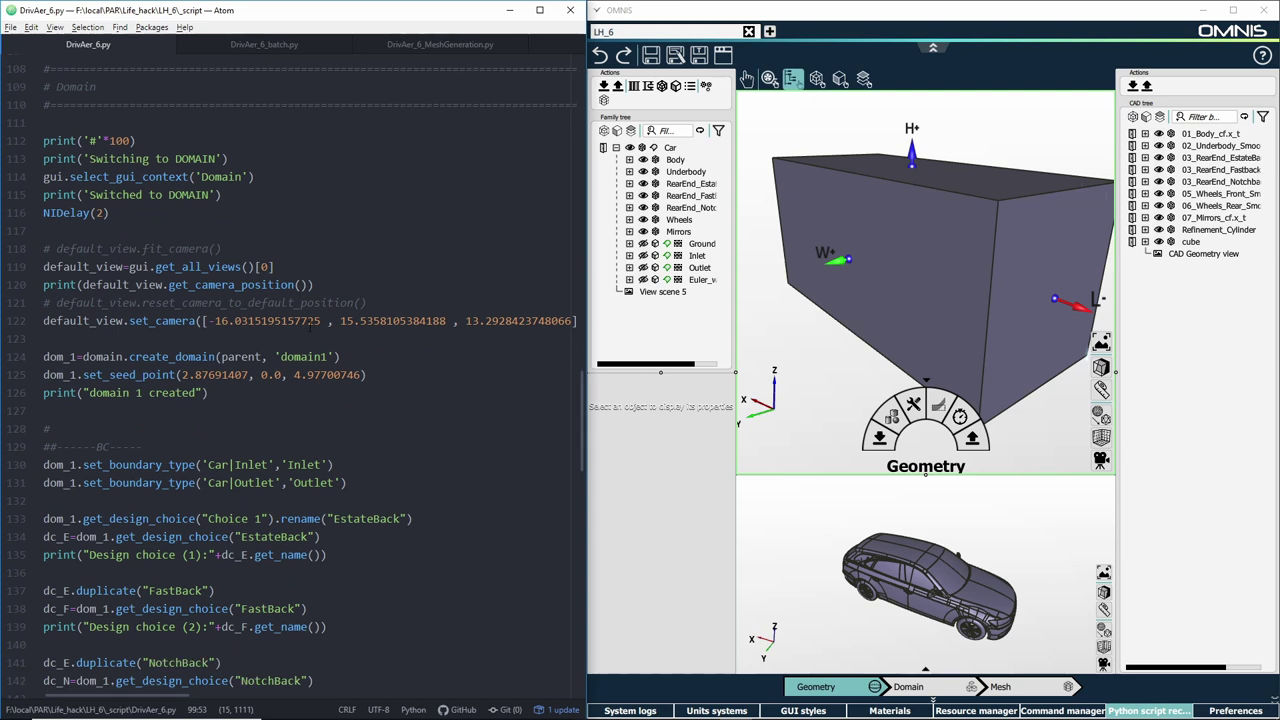
scroll(310, 320, "down", 2)
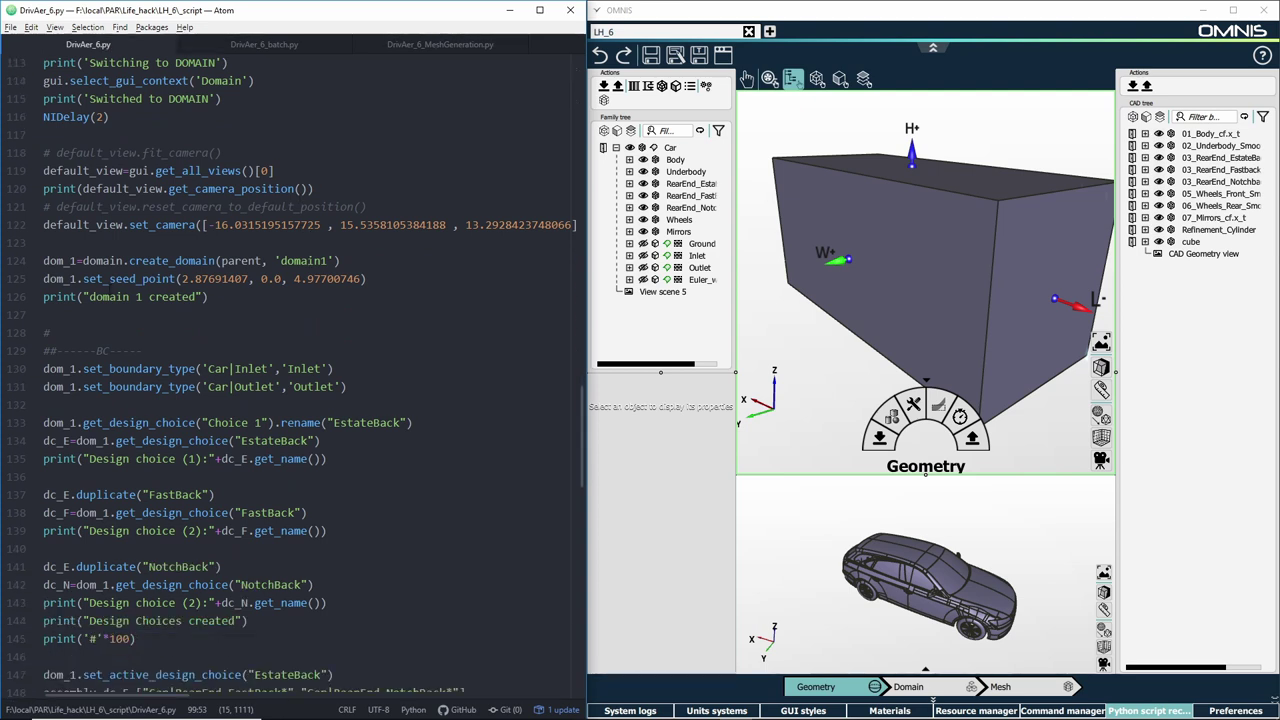
left_click_drag(109, 278, 308, 278)
scroll(312, 280, "down", 1)
scroll(312, 280, "down", 1)
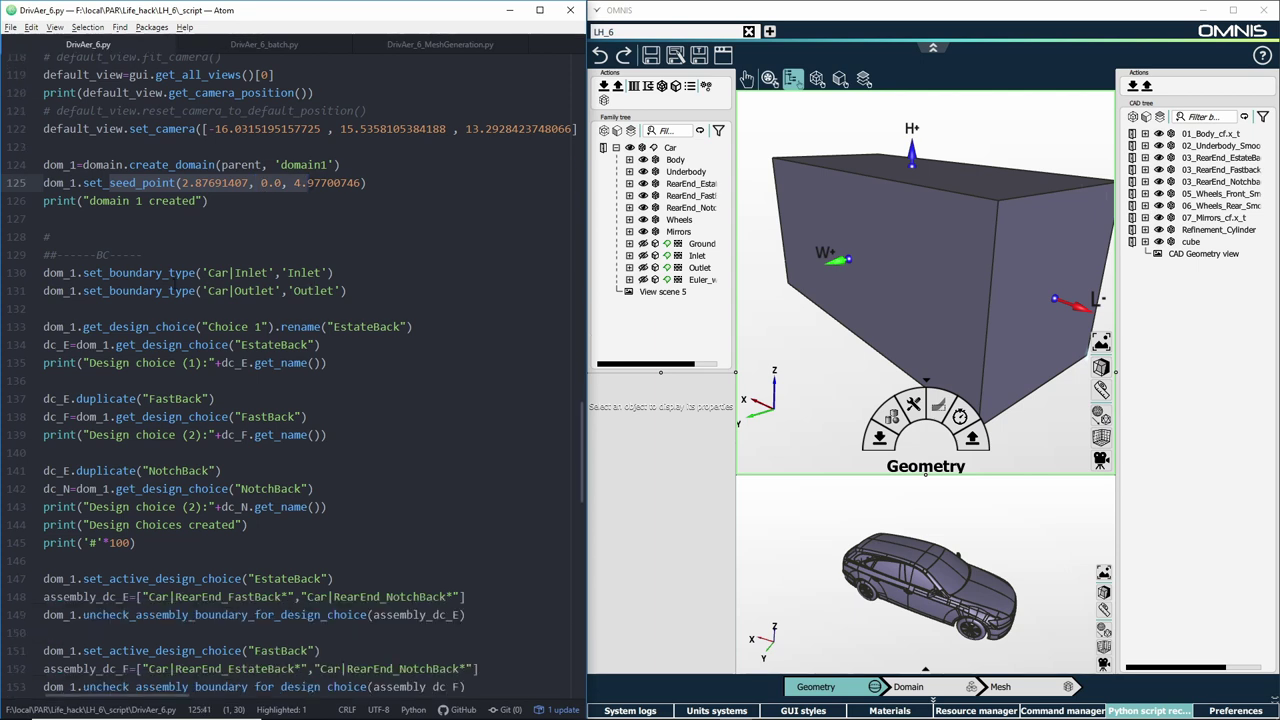
left_click_drag(104, 272, 302, 290)
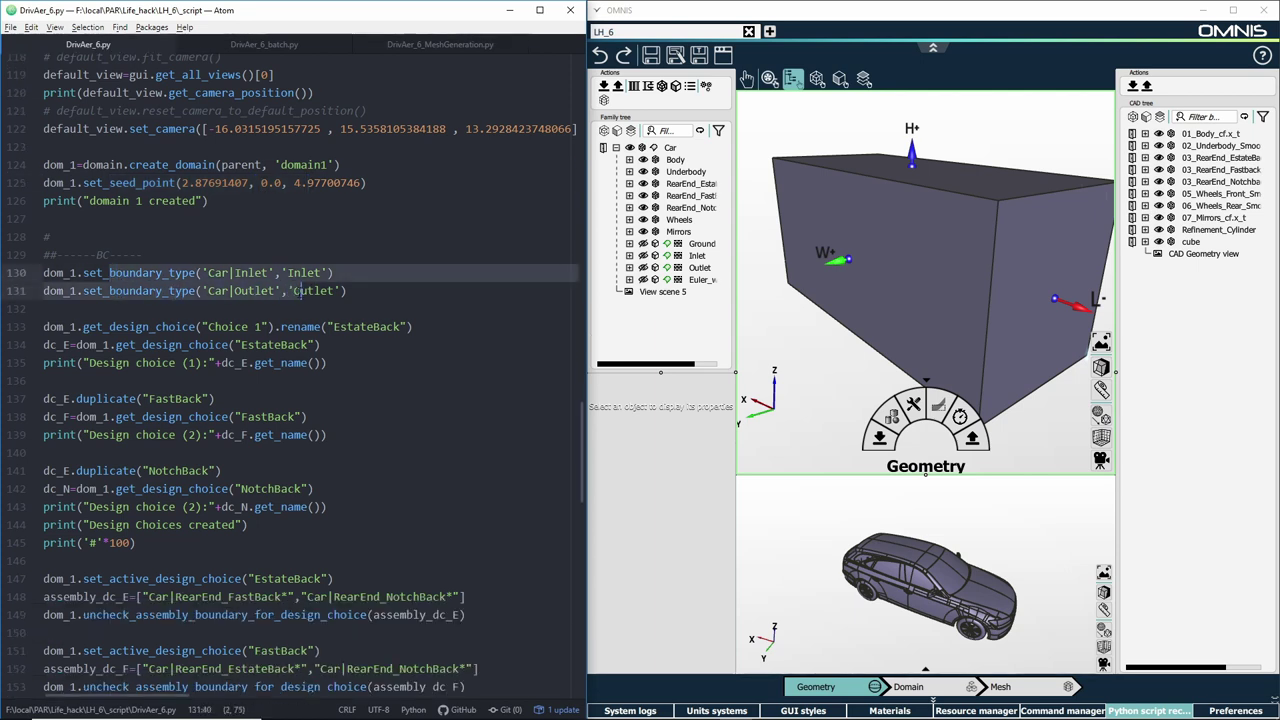
scroll(382, 260, "down", 3)
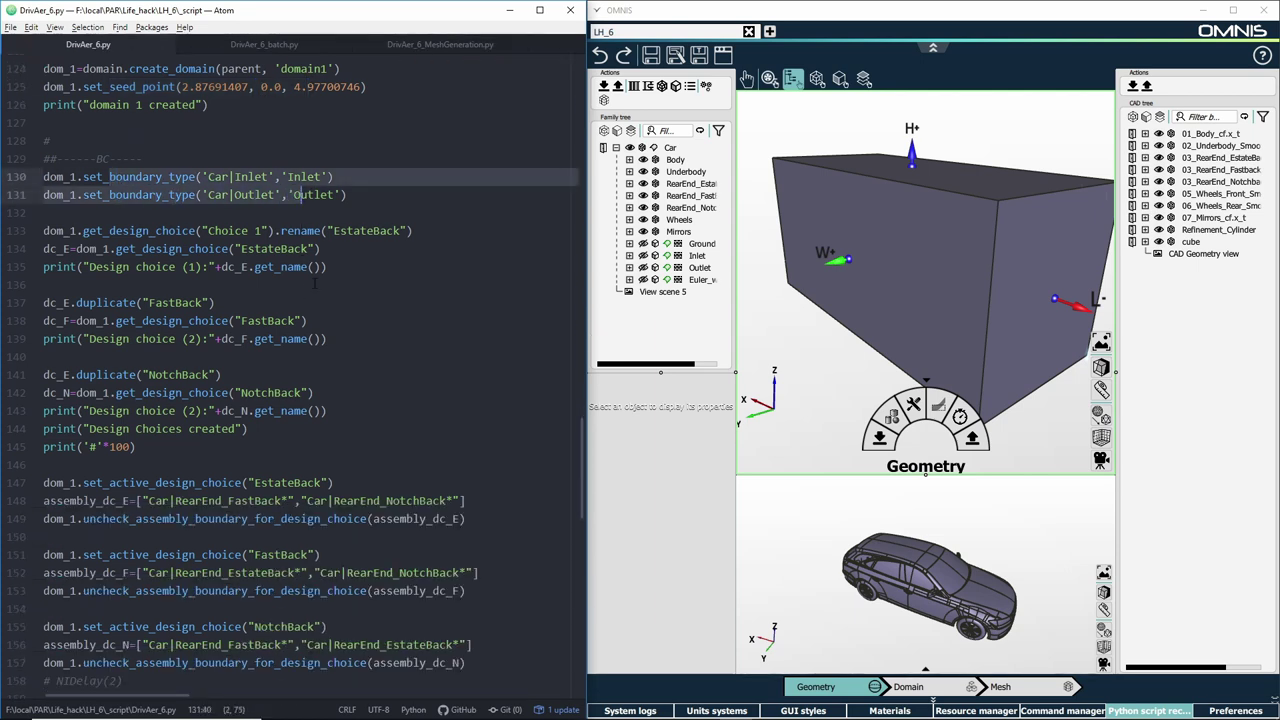
double_click(378, 232)
scroll(410, 276, "down", 2)
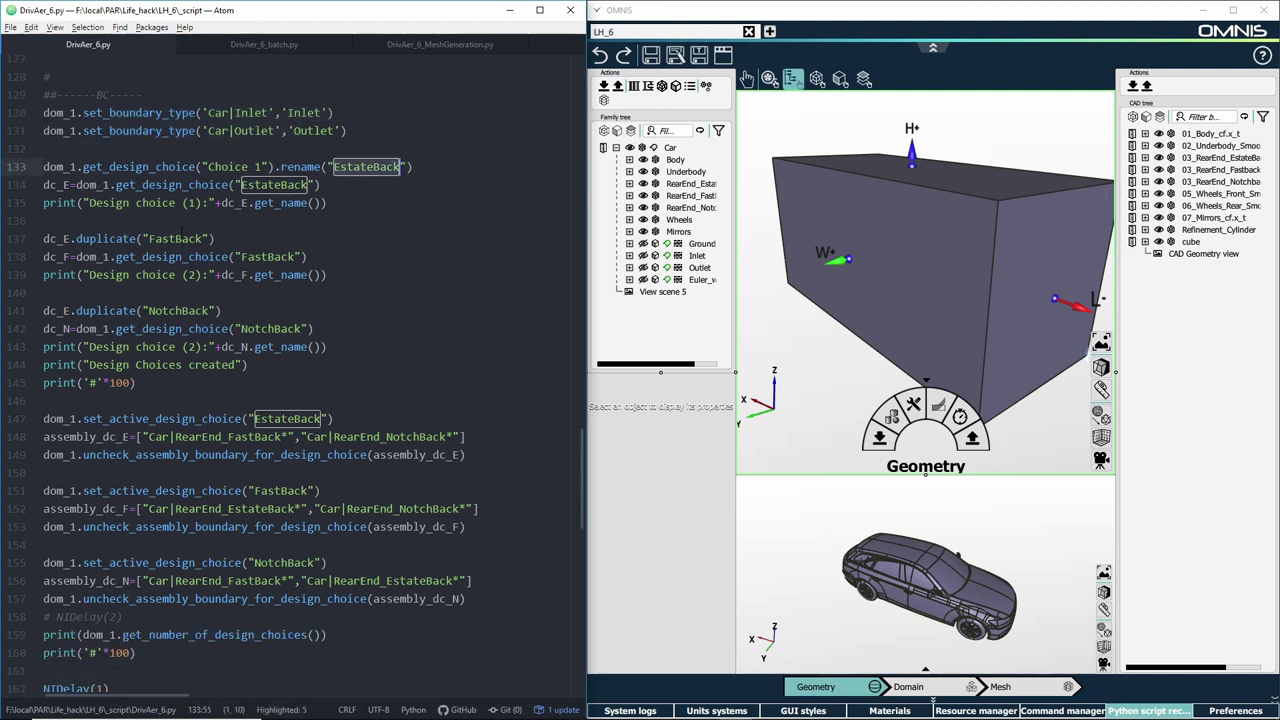
double_click(175, 238)
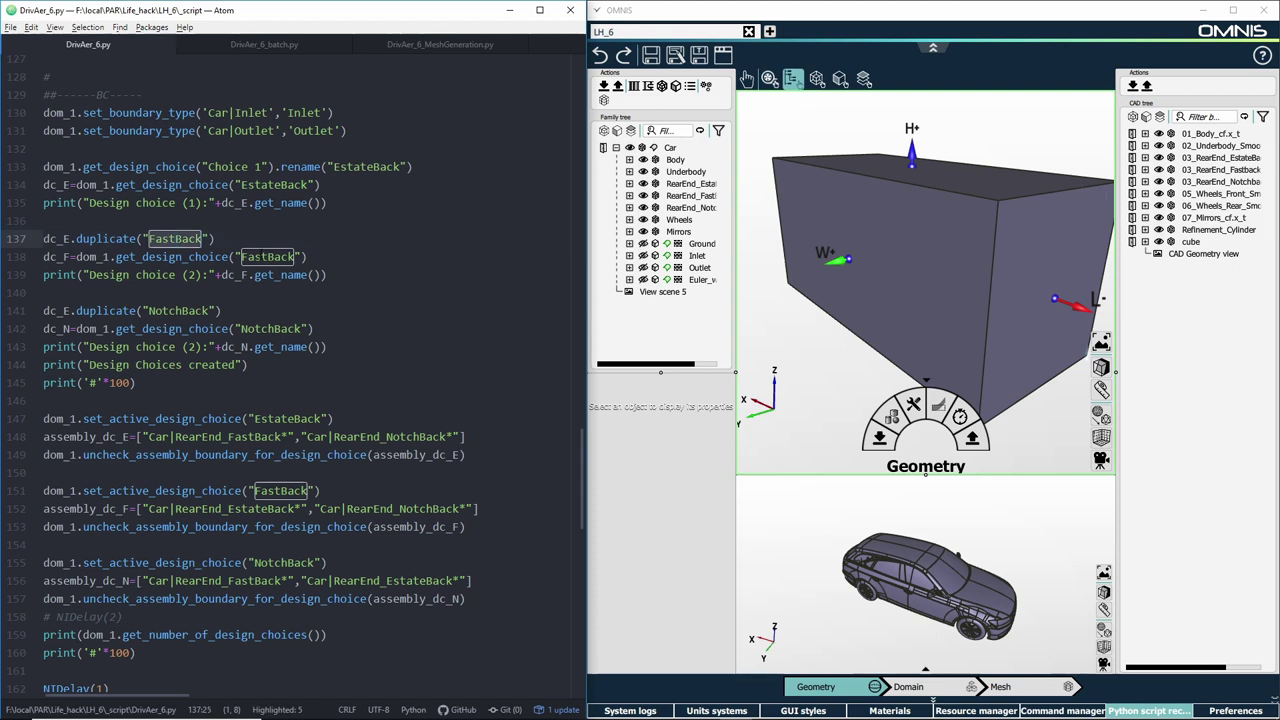
double_click(180, 310)
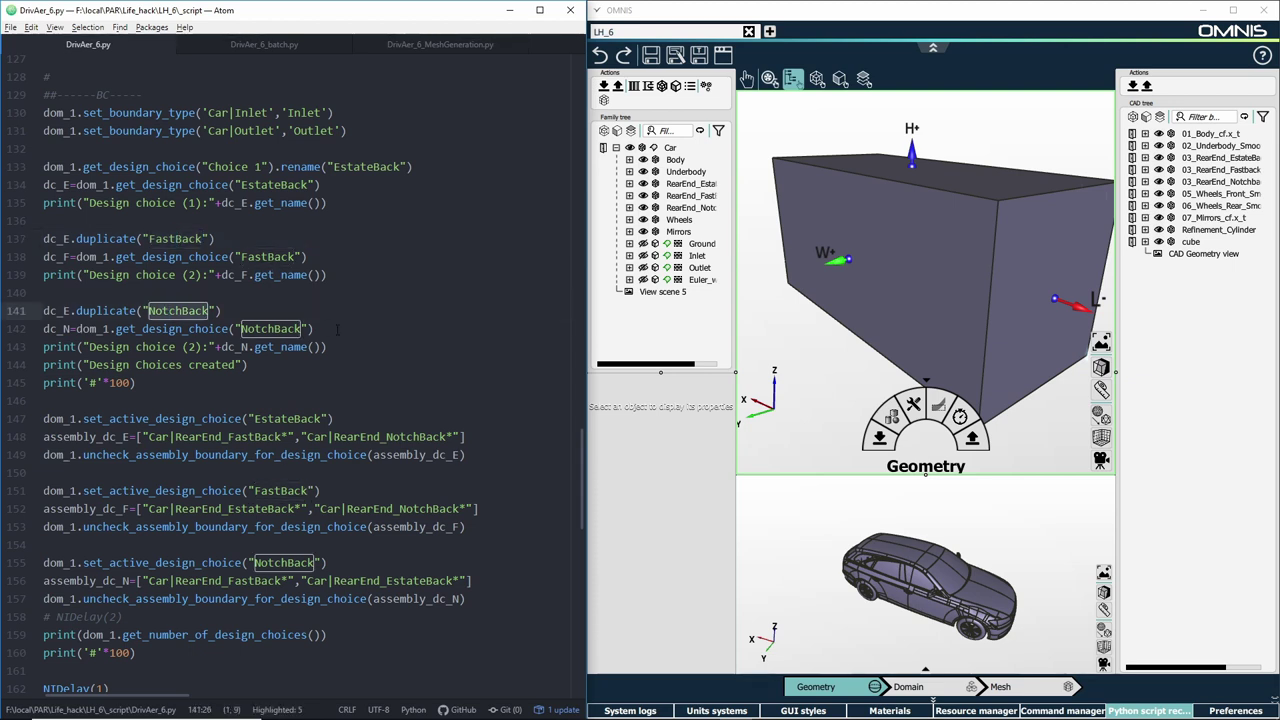
scroll(180, 310, "down", 5)
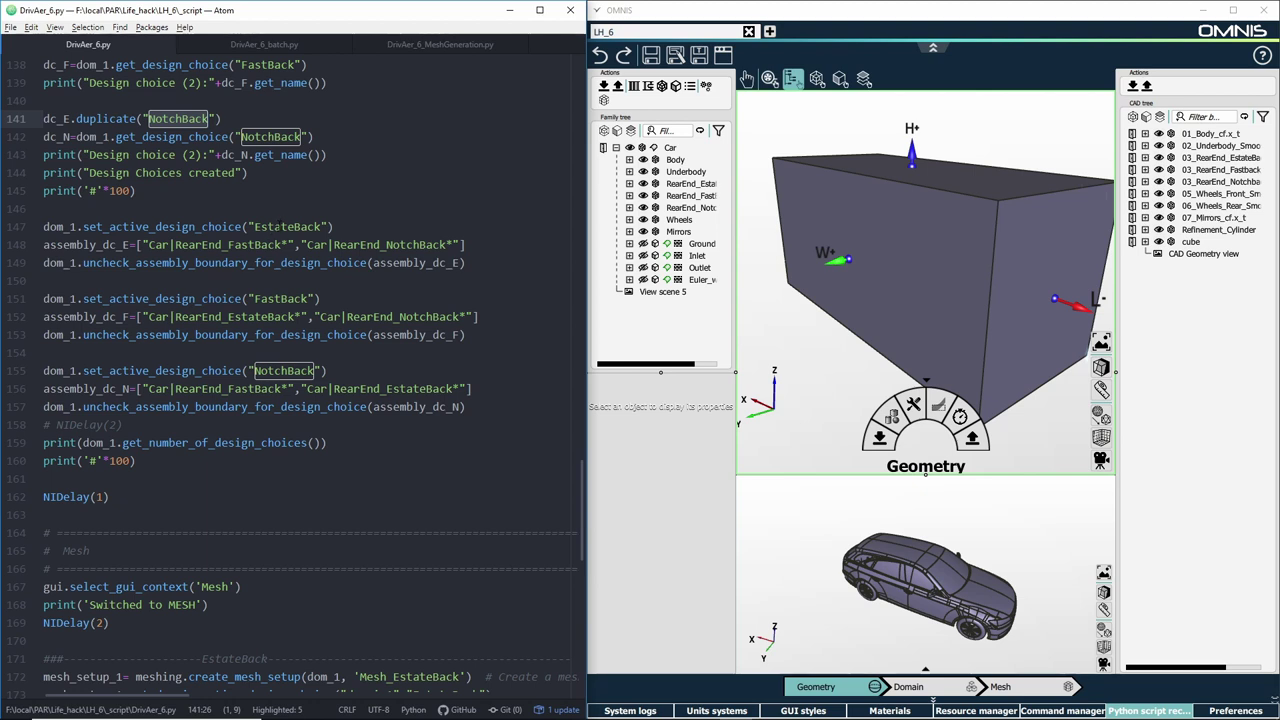
double_click(287, 226)
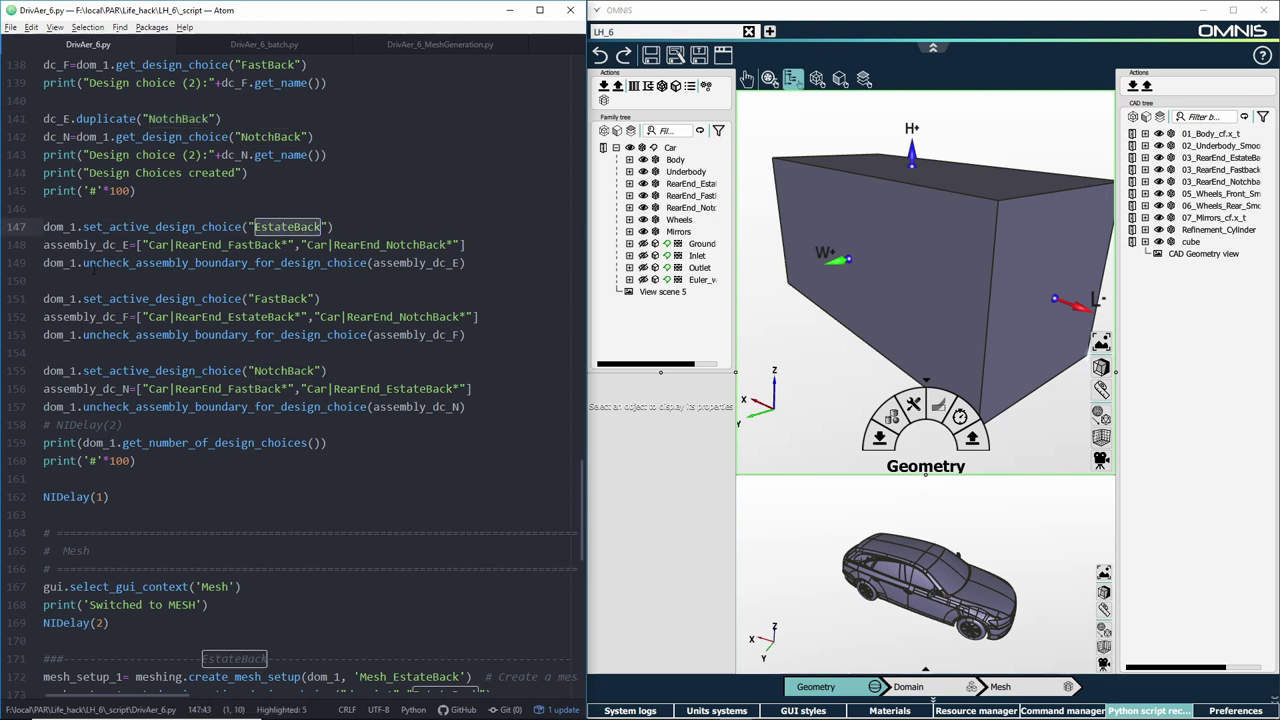
left_click_drag(93, 268, 466, 263)
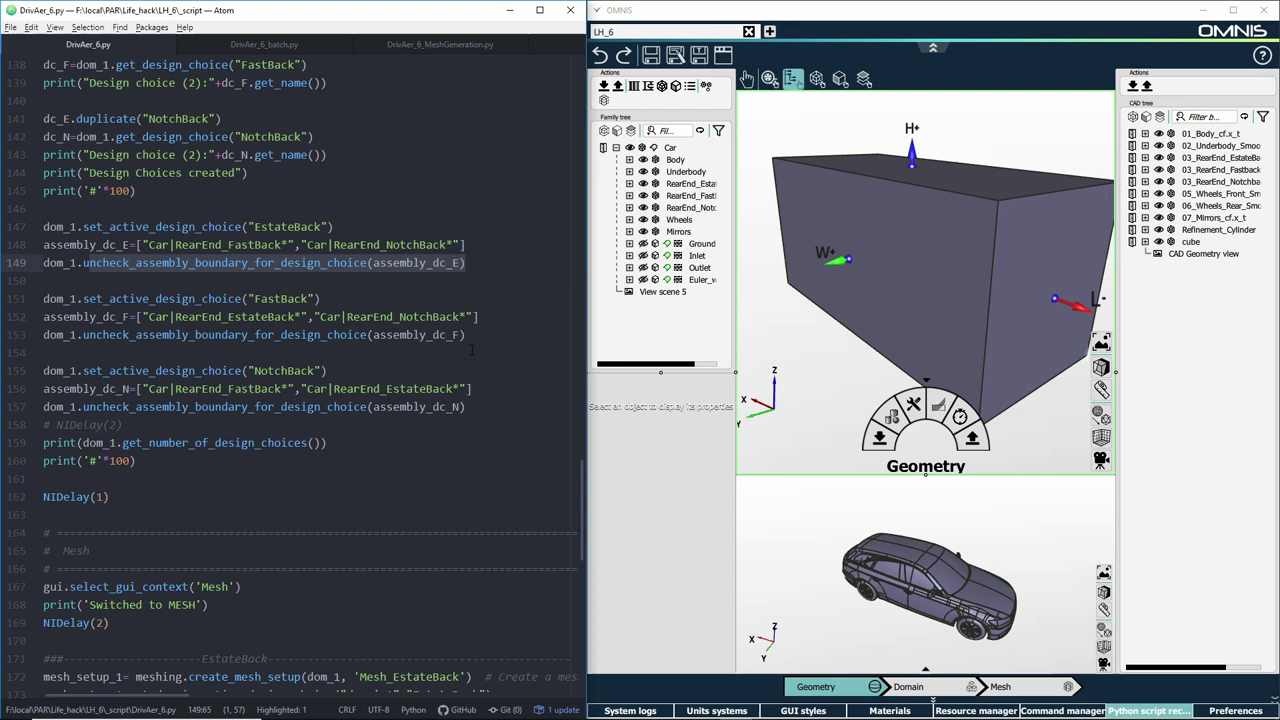
scroll(472, 350, "down", 2)
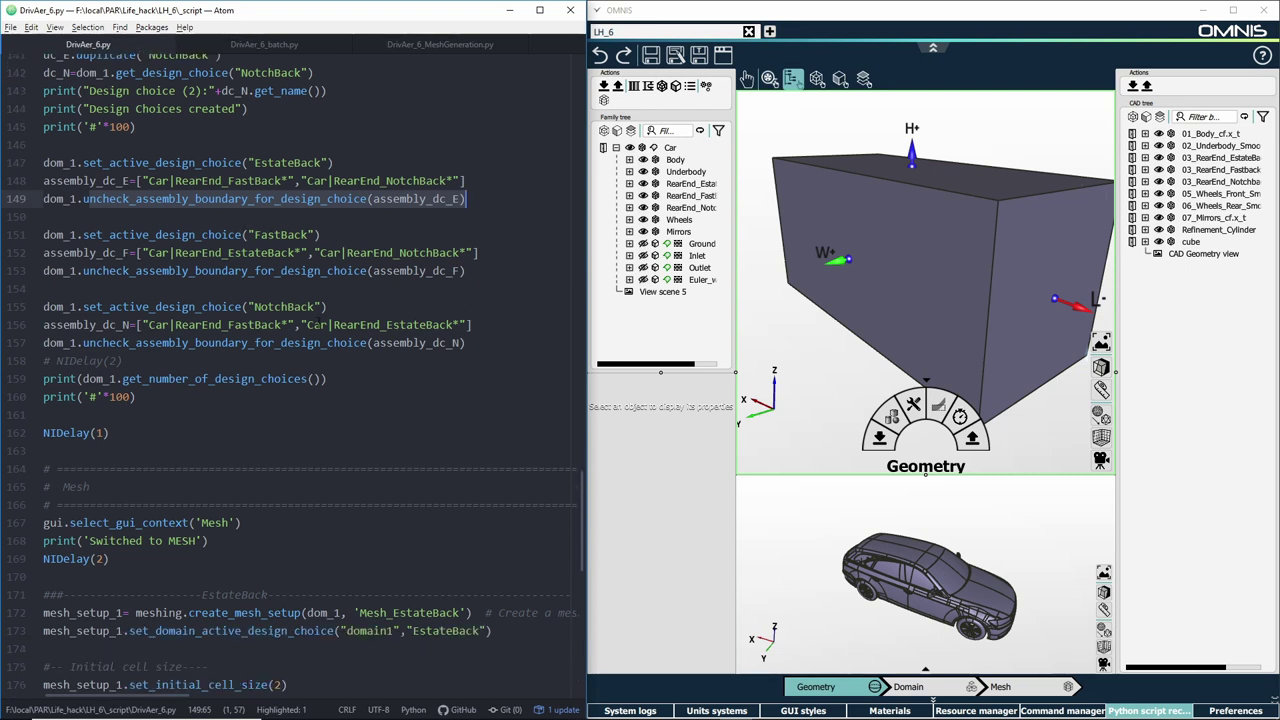
scroll(319, 320, "down", 4)
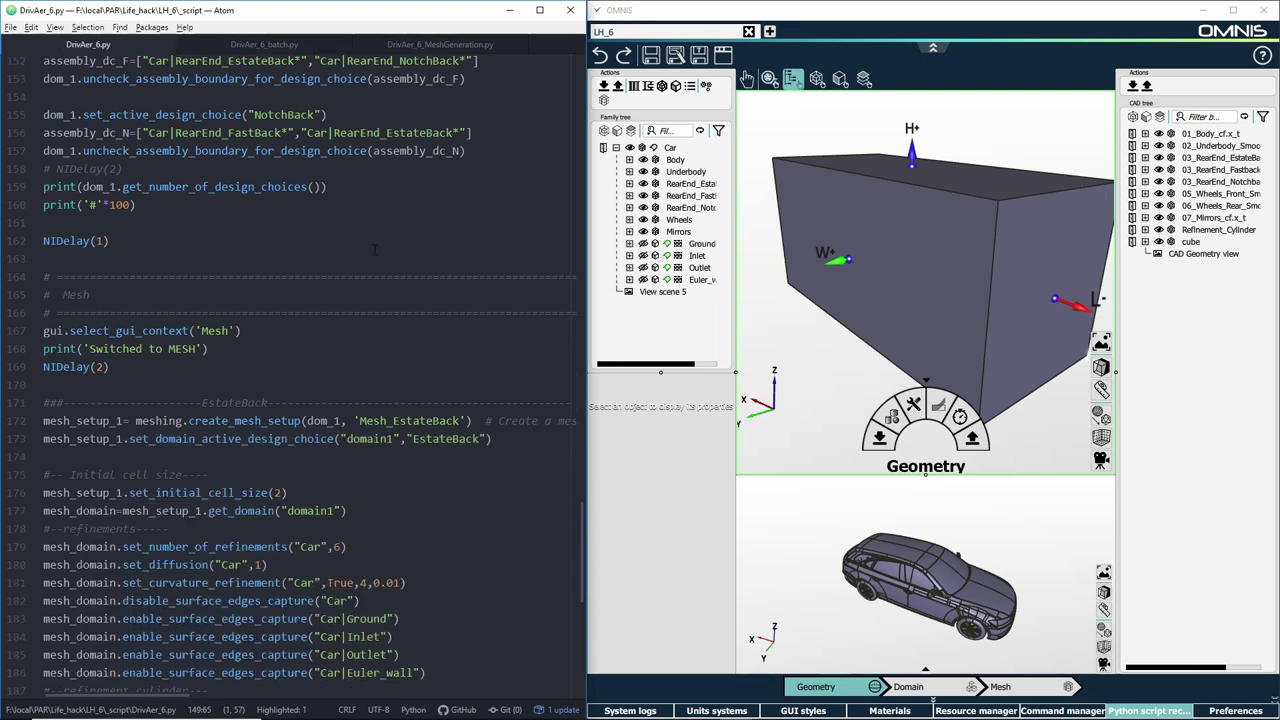
scroll(374, 250, "down", 3)
scroll(374, 250, "down", 2)
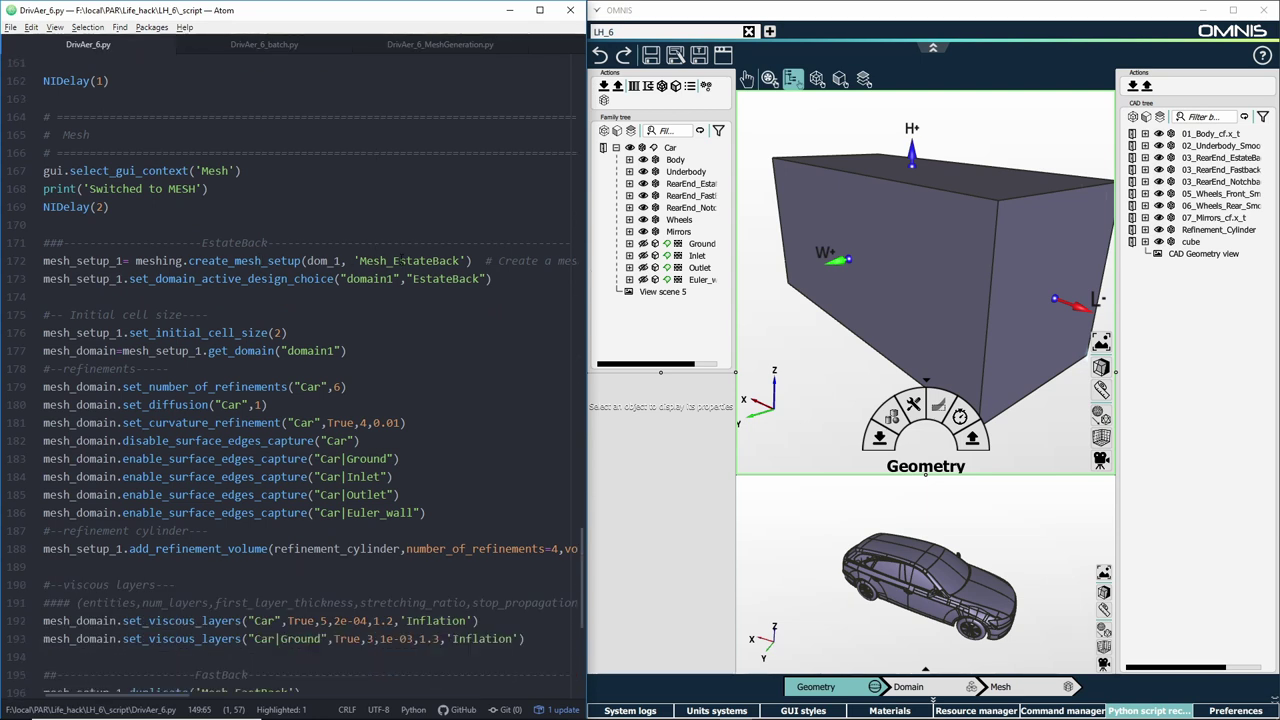
left_click(395, 261)
double_click(395, 261)
double_click(445, 279)
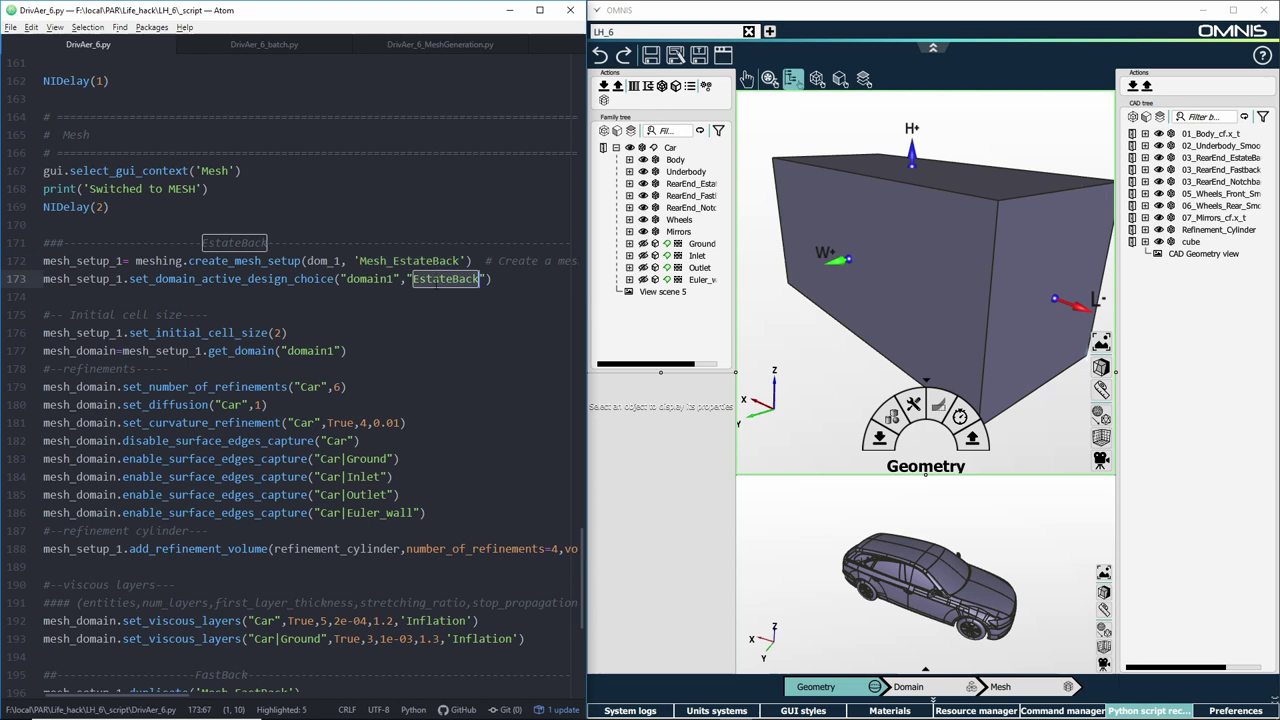
scroll(446, 360, "down", 1)
scroll(446, 360, "down", 3)
left_click_drag(148, 204, 248, 204)
double_click(218, 258)
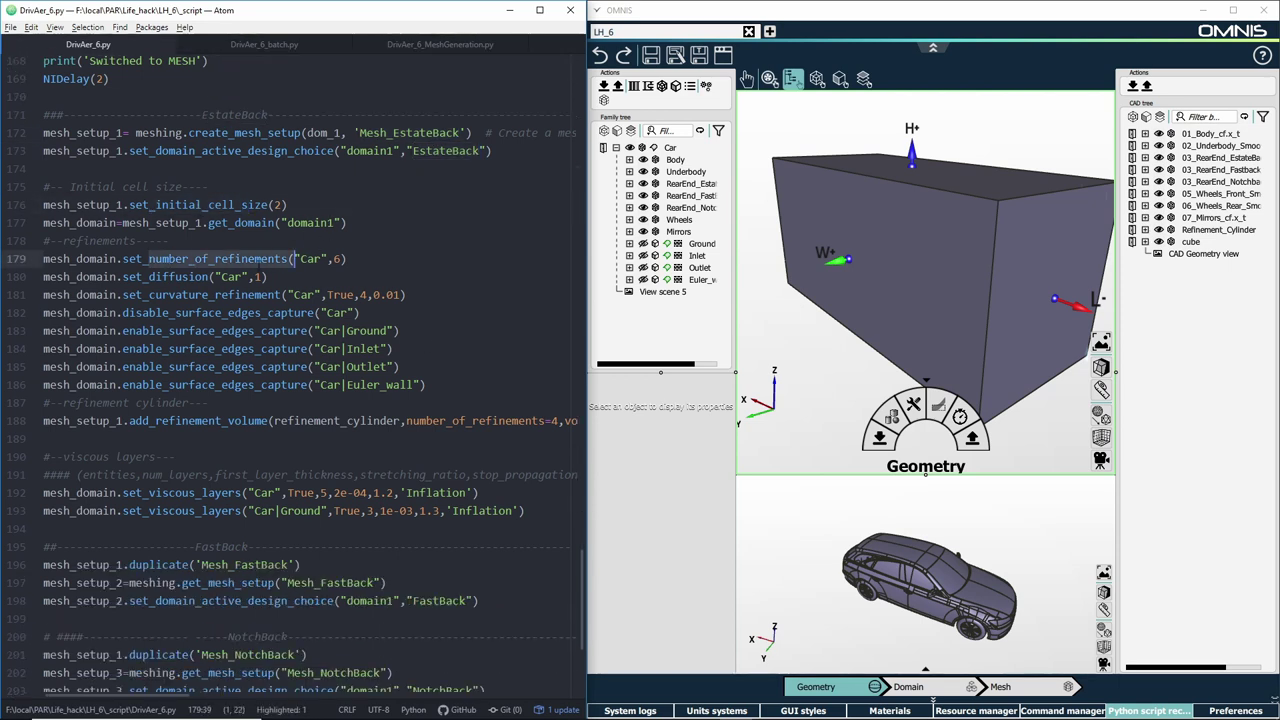
left_click_drag(168, 277, 188, 278)
scroll(290, 370, "down", 2)
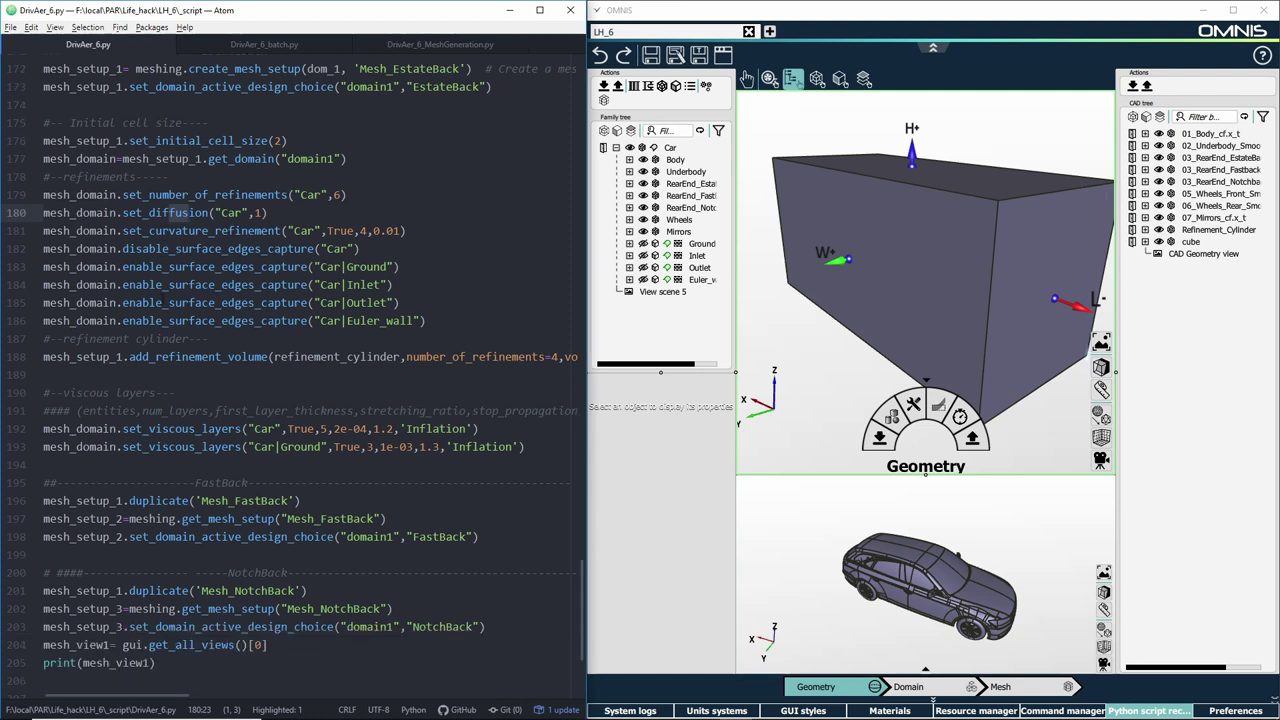
scroll(236, 347, "down", 3)
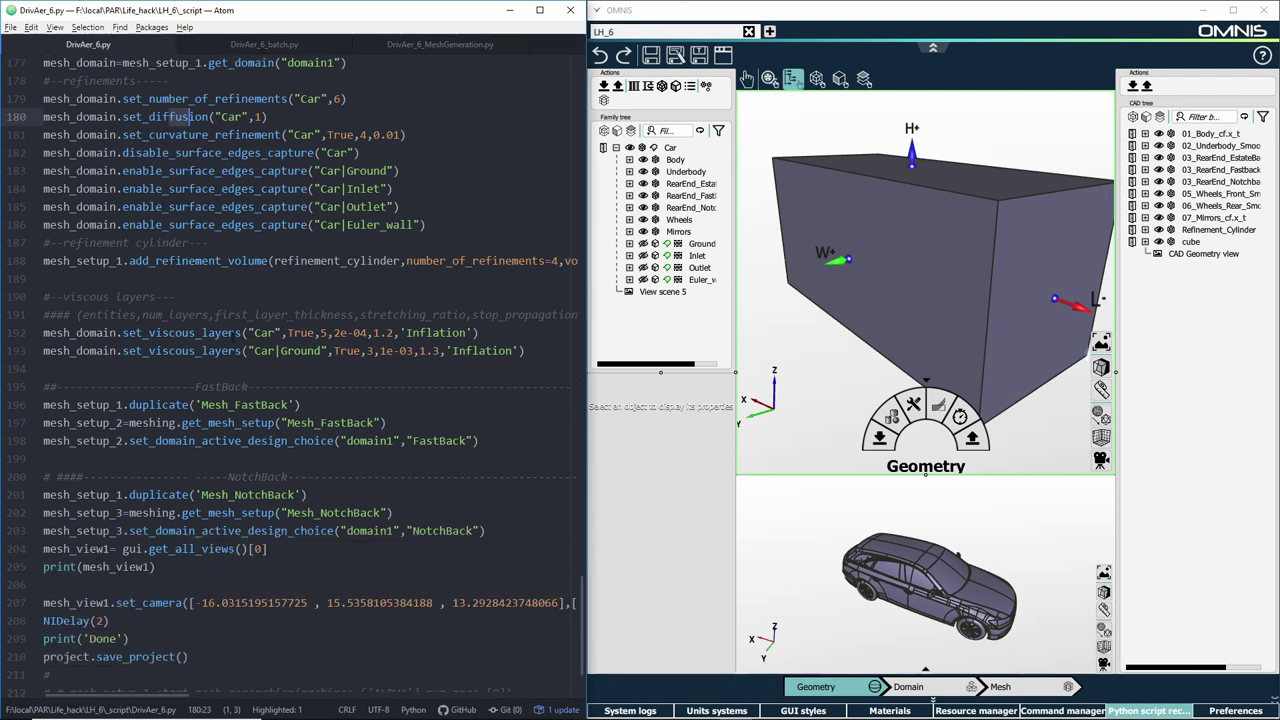
left_click_drag(201, 336, 240, 336)
scroll(224, 343, "down", 1)
scroll(224, 343, "down", 2)
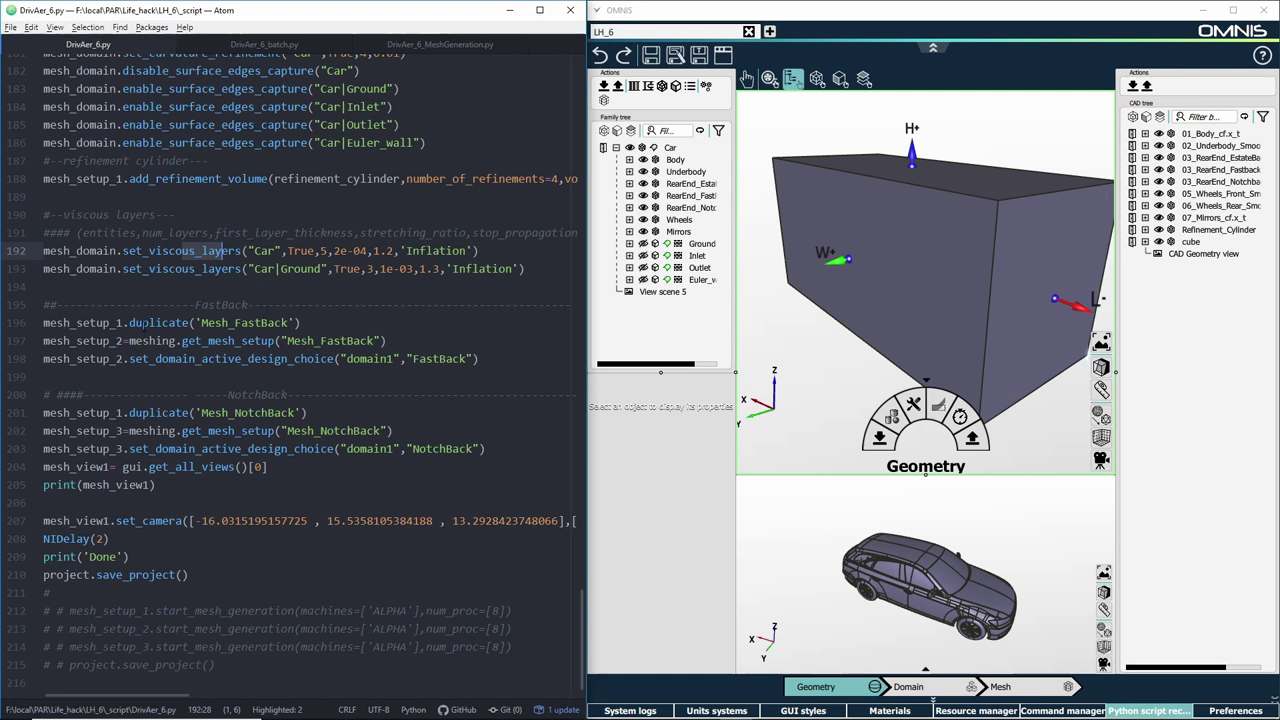
left_click_drag(233, 340, 248, 358)
left_click_drag(202, 395, 263, 482)
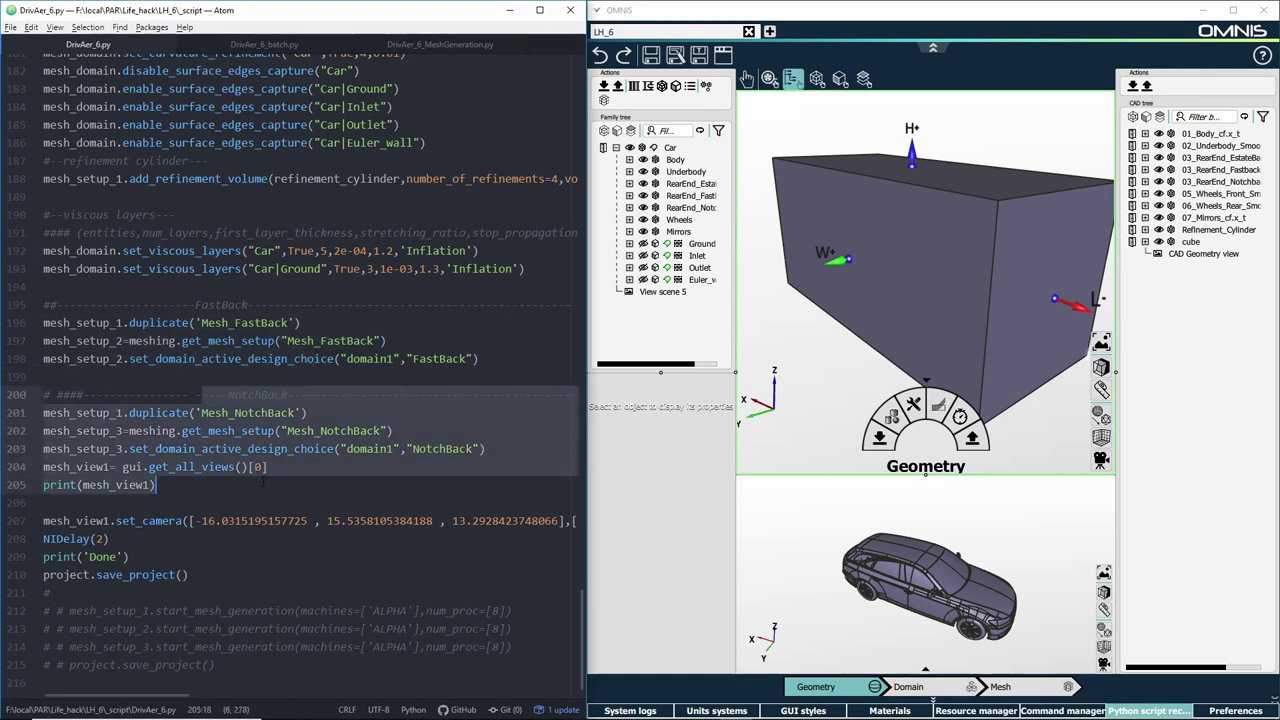
left_click(233, 610)
key("shift+Down")
key("shift+Down")
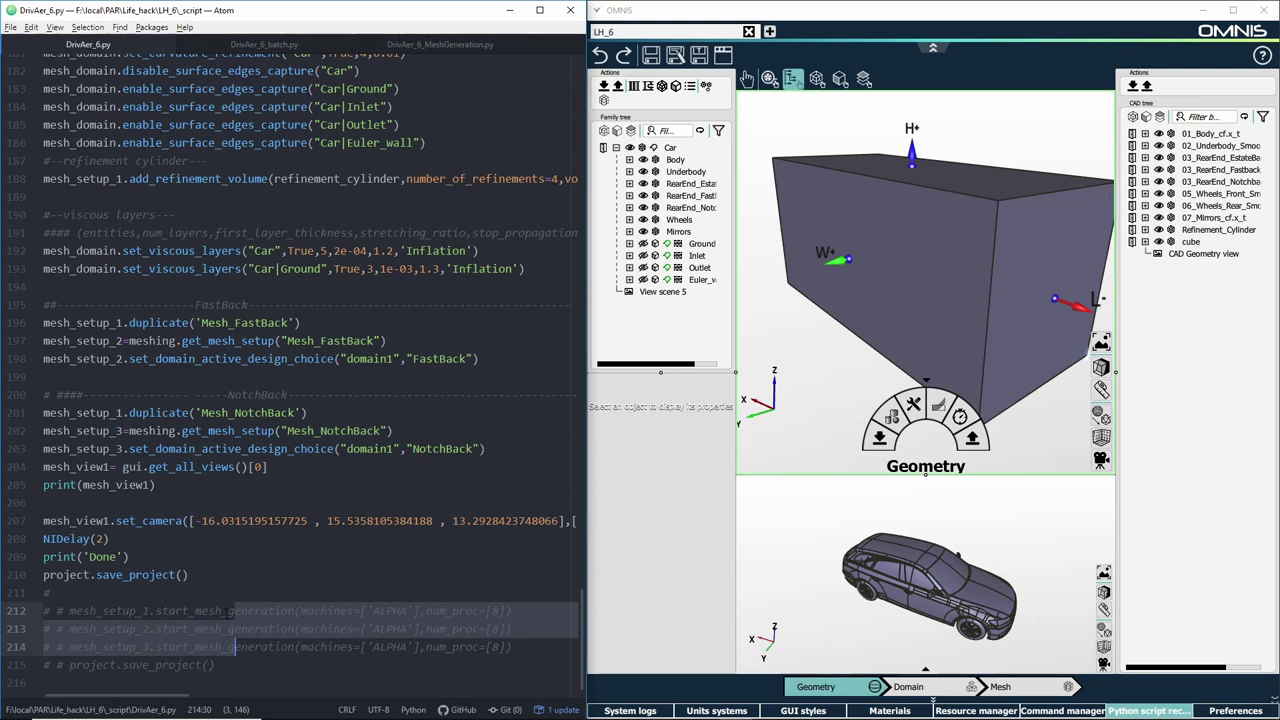
left_click(202, 576)
left_click(755, 587)
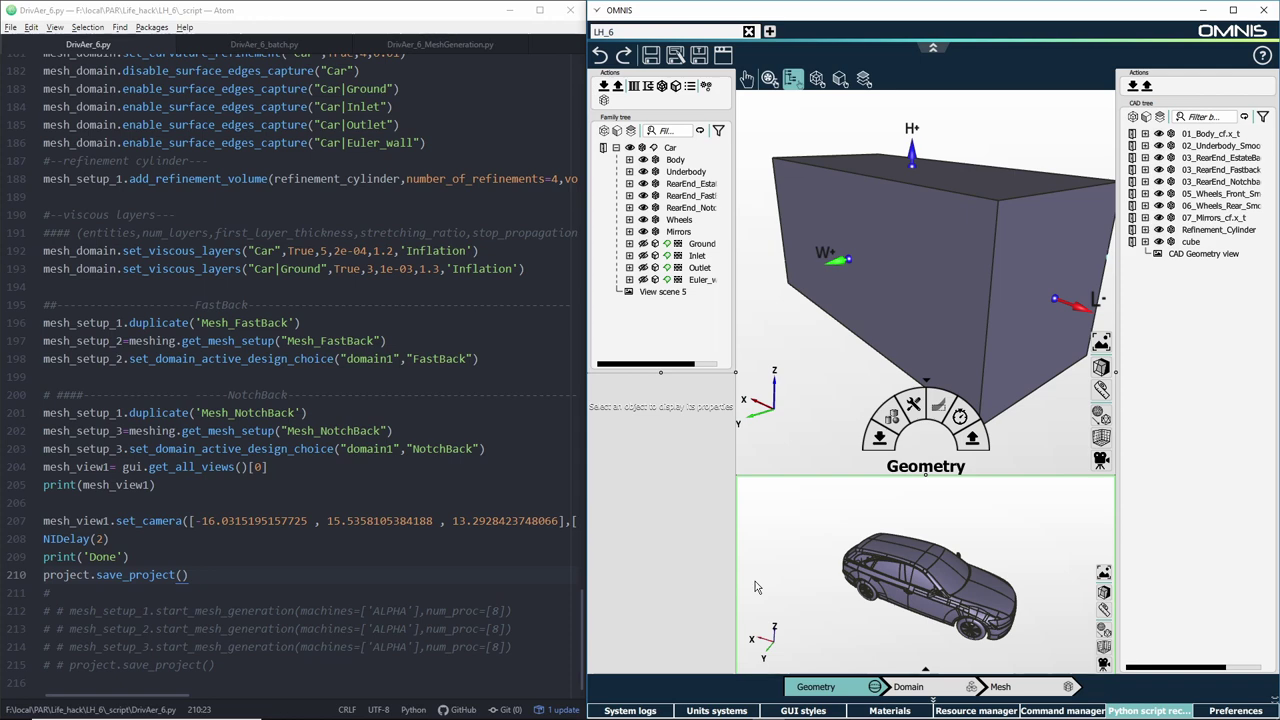
- Maximize OMNIS and load DrivAer_6.py from the LH_6 _script folder into the script recorder, showing its code
left_click(1232, 10)
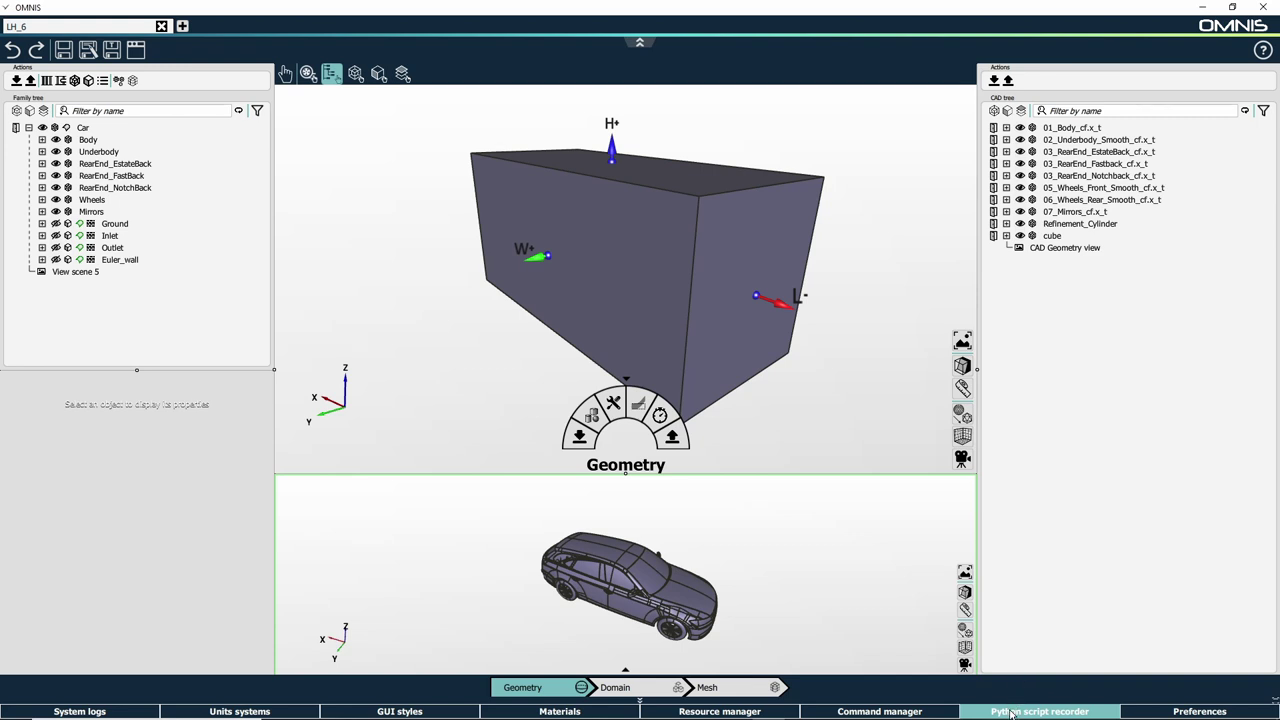
left_click(1012, 711)
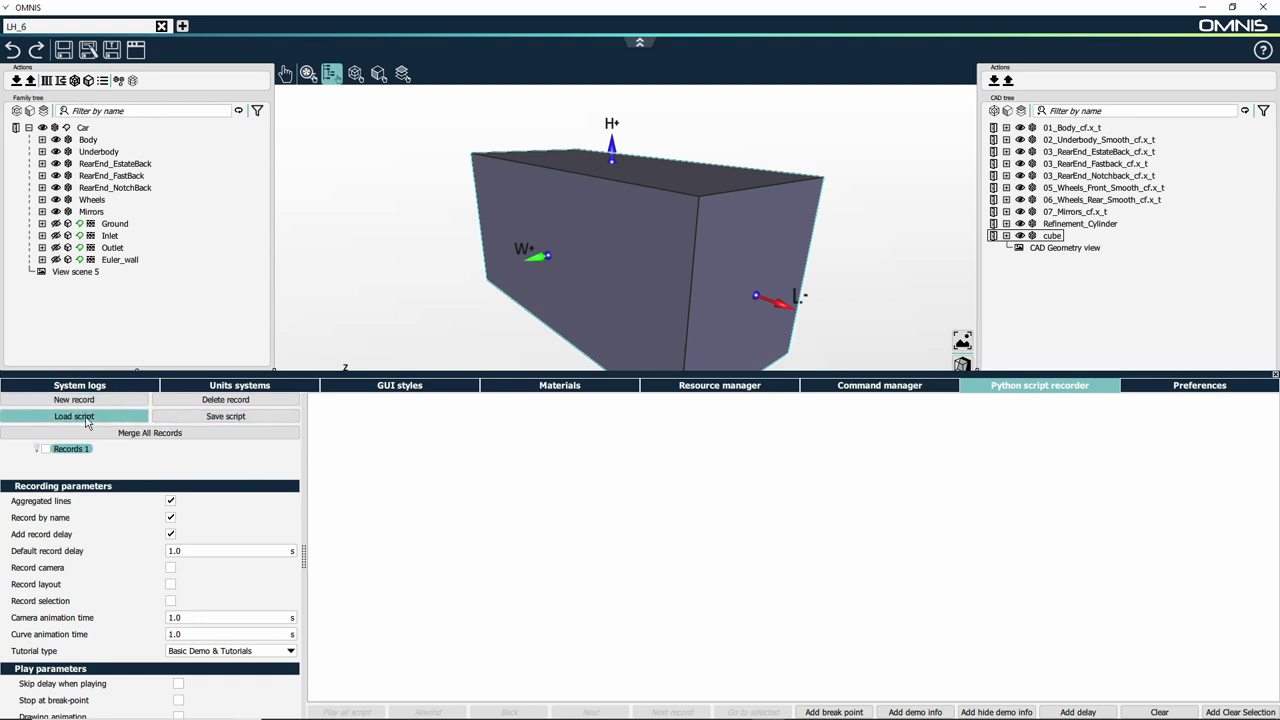
left_click(88, 418)
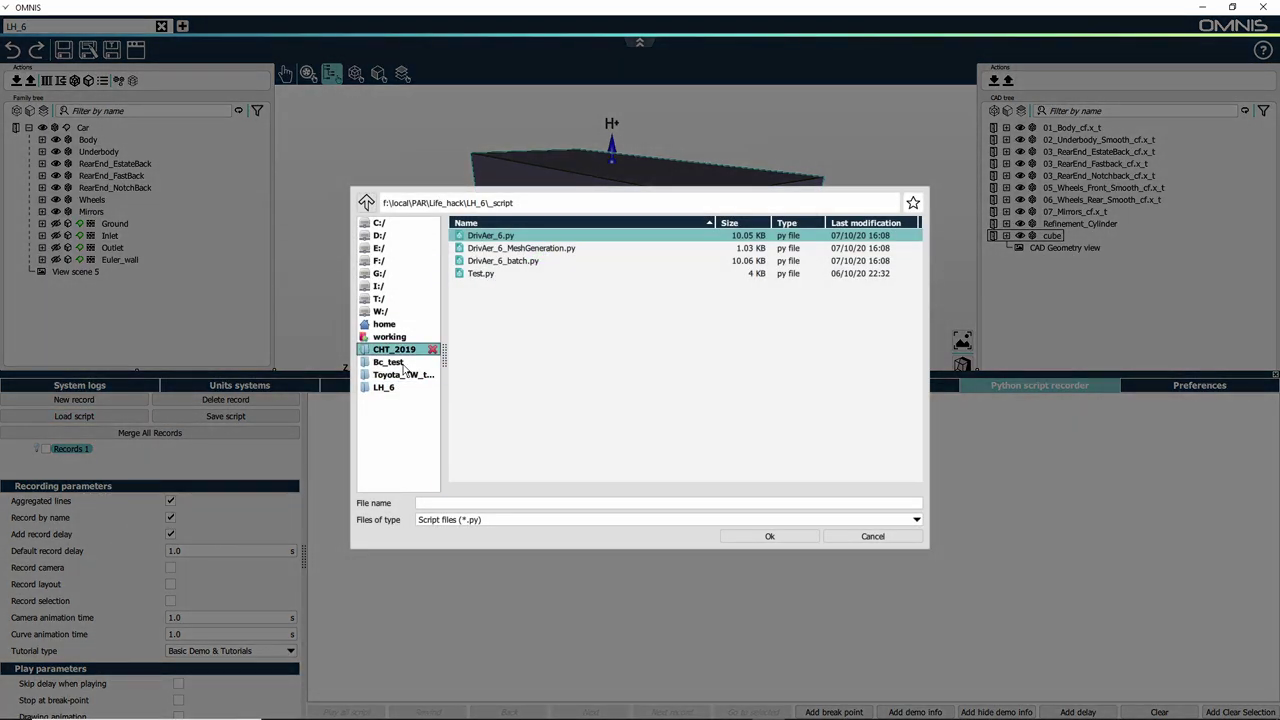
left_click(384, 387)
double_click(480, 261)
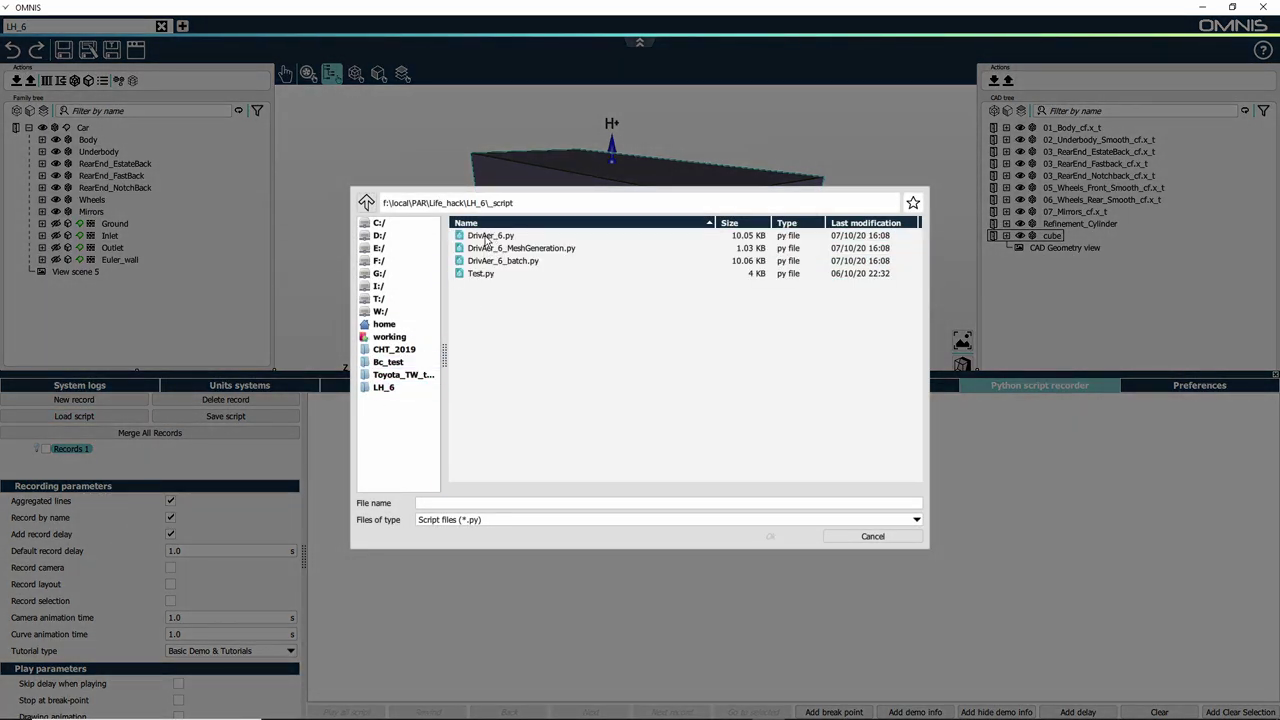
double_click(488, 236)
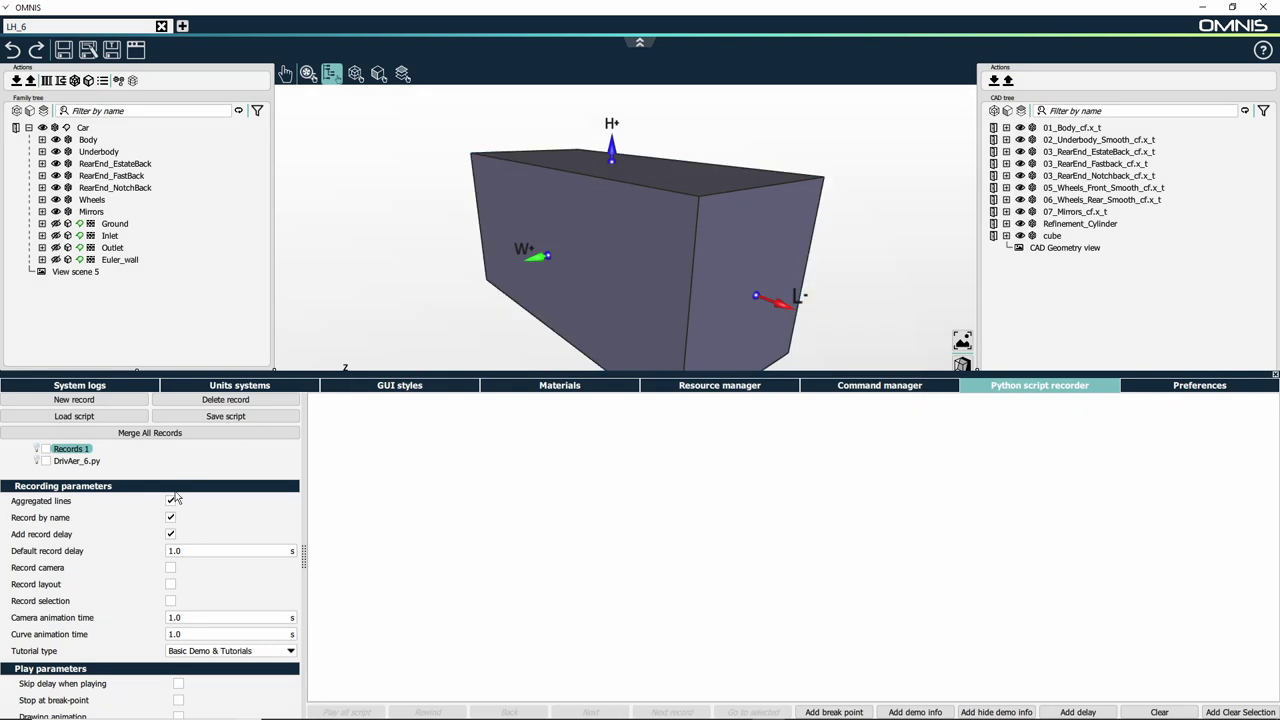
left_click(76, 461)
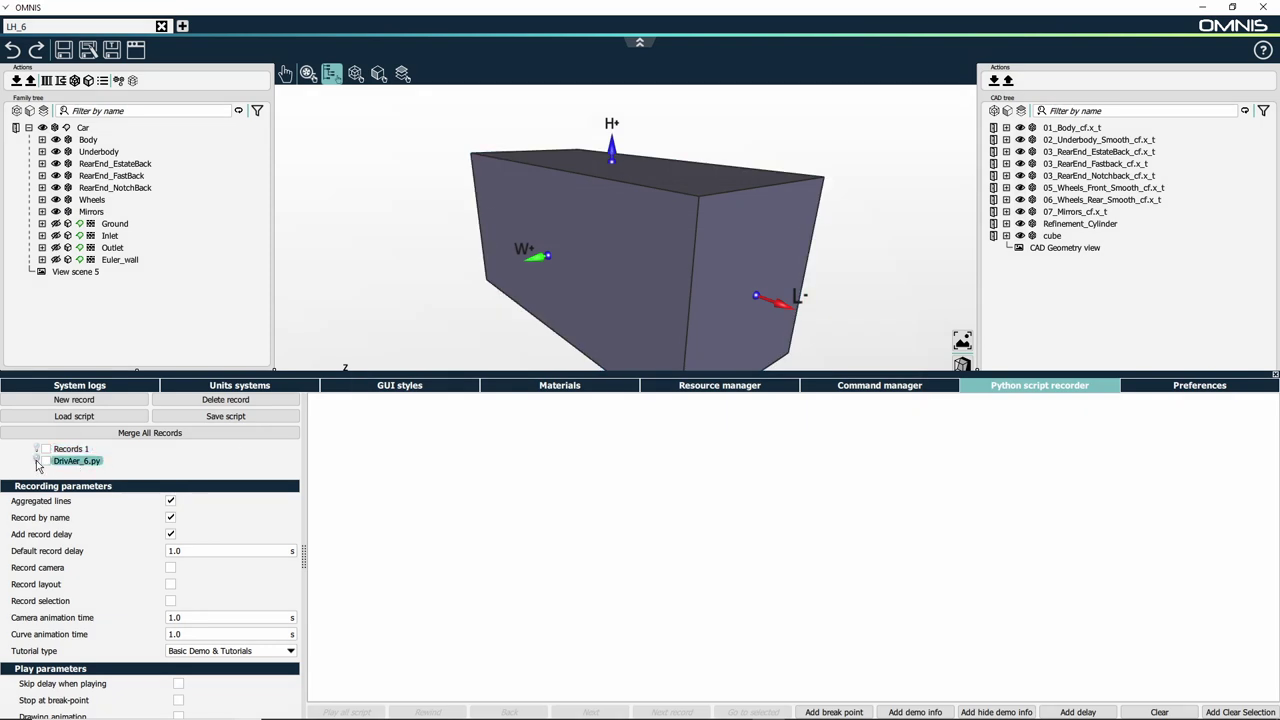
left_click(37, 462)
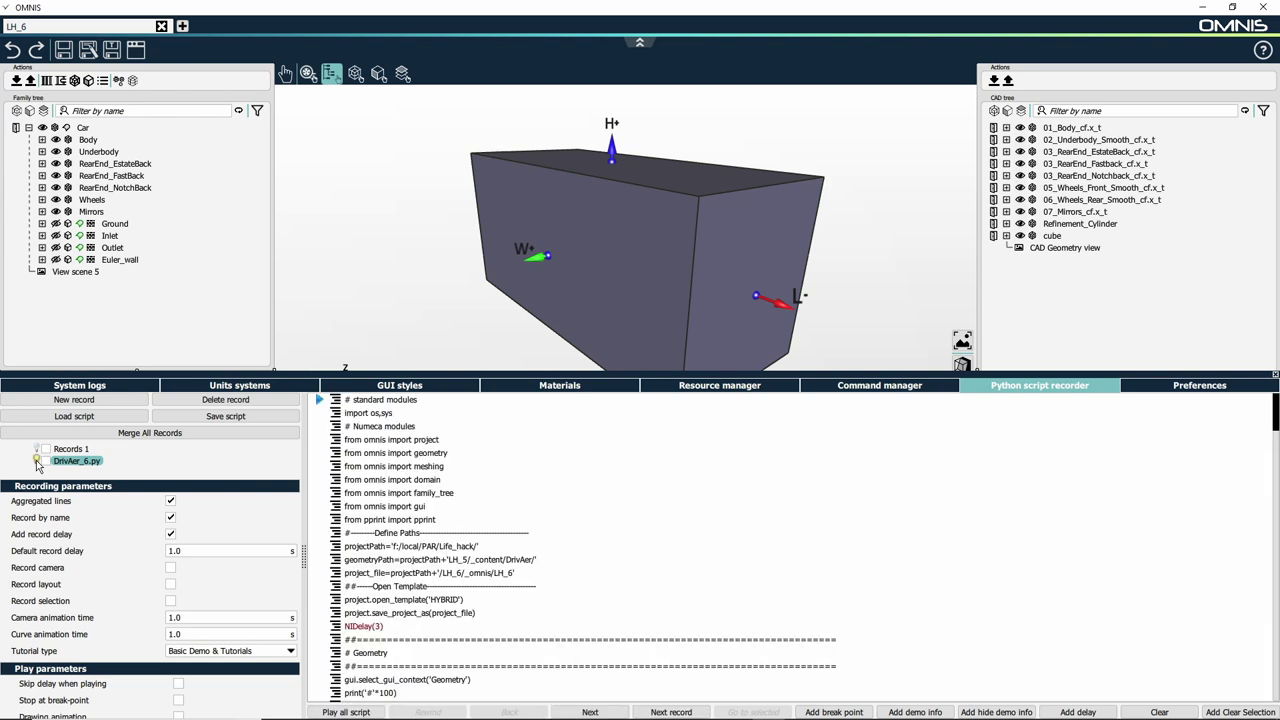
- Play all of DrivAer_6.py to build Mesh_EstateBack, Mesh_FastBack and Mesh_NotchBack with domain1
left_click(369, 712)
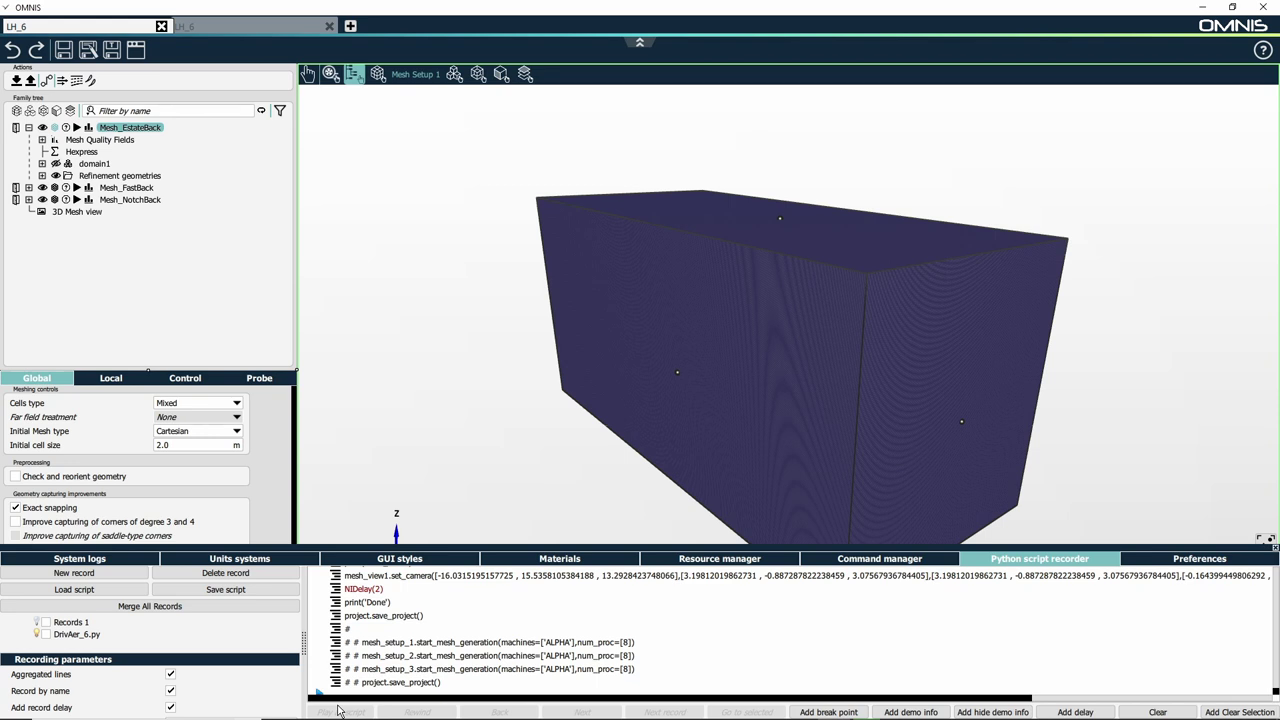
- Select Mesh_EstateBack and check its Control tab resources: ALPHA with 8 cores
left_click(127, 133)
left_click(186, 379)
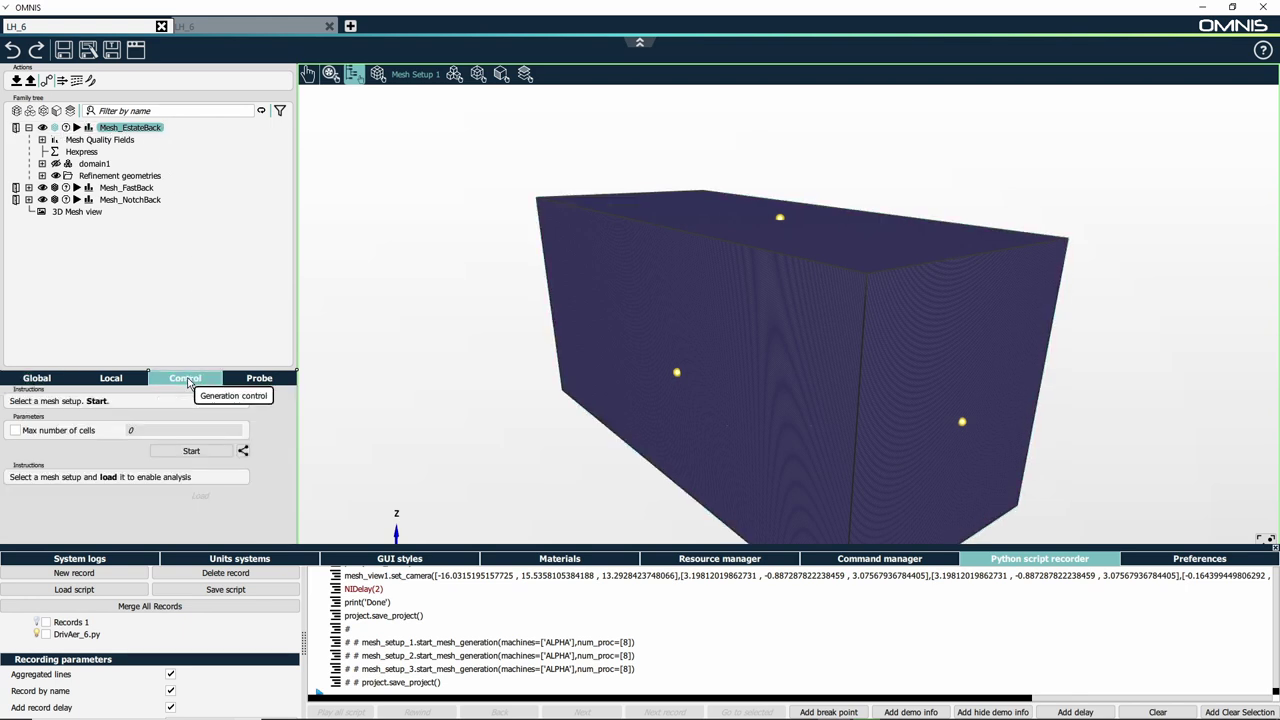
left_click(244, 451)
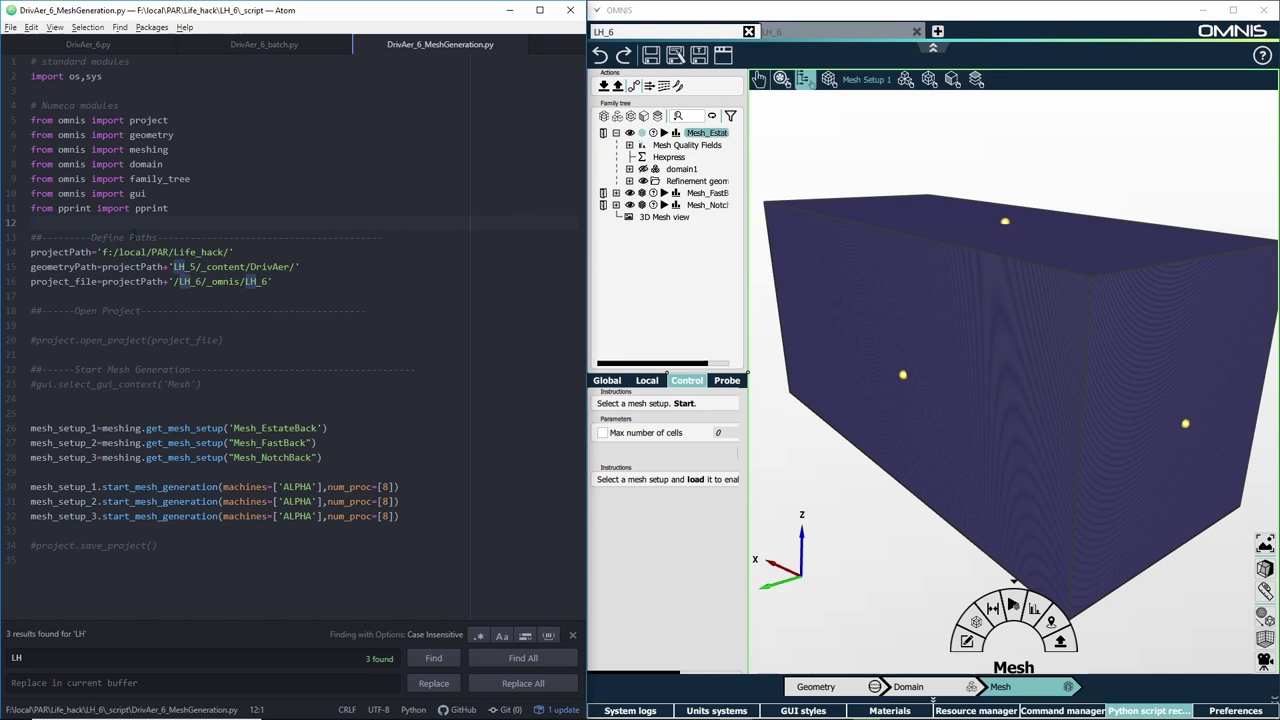
- Delete the empty last line at the end of DrivAer_6.py in Atom
left_click(82, 42)
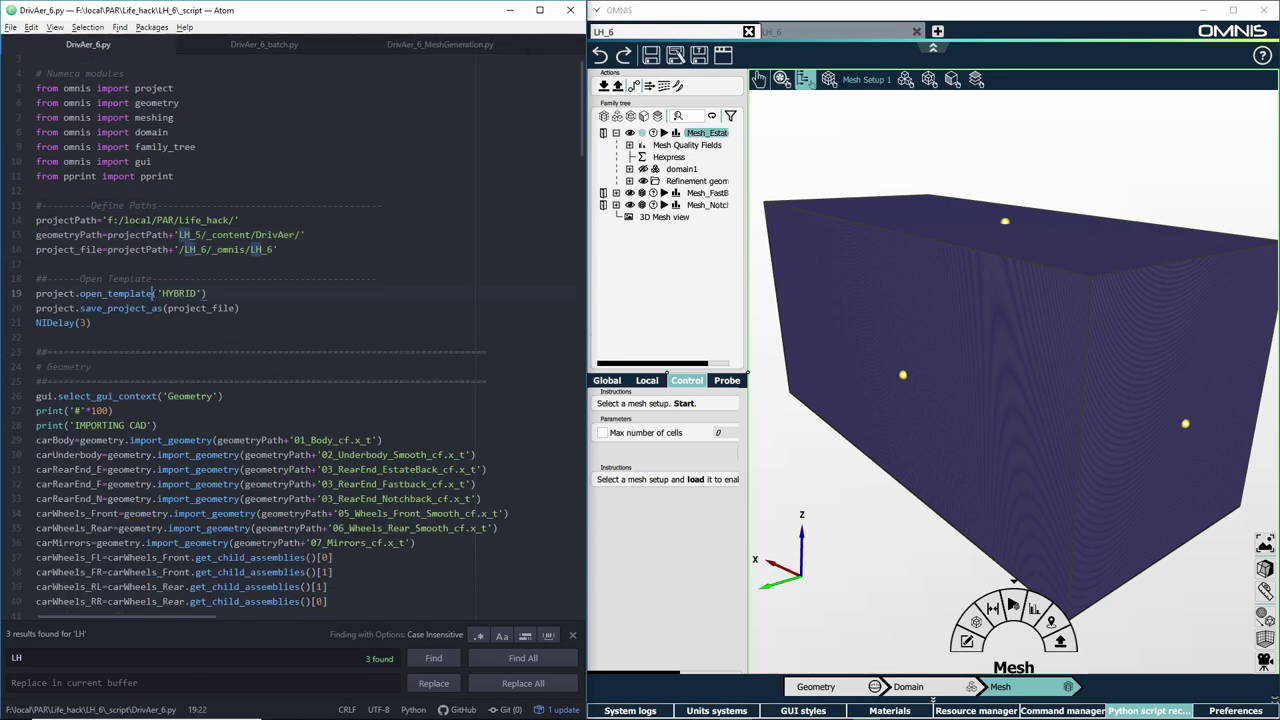
key("ctrl+End")
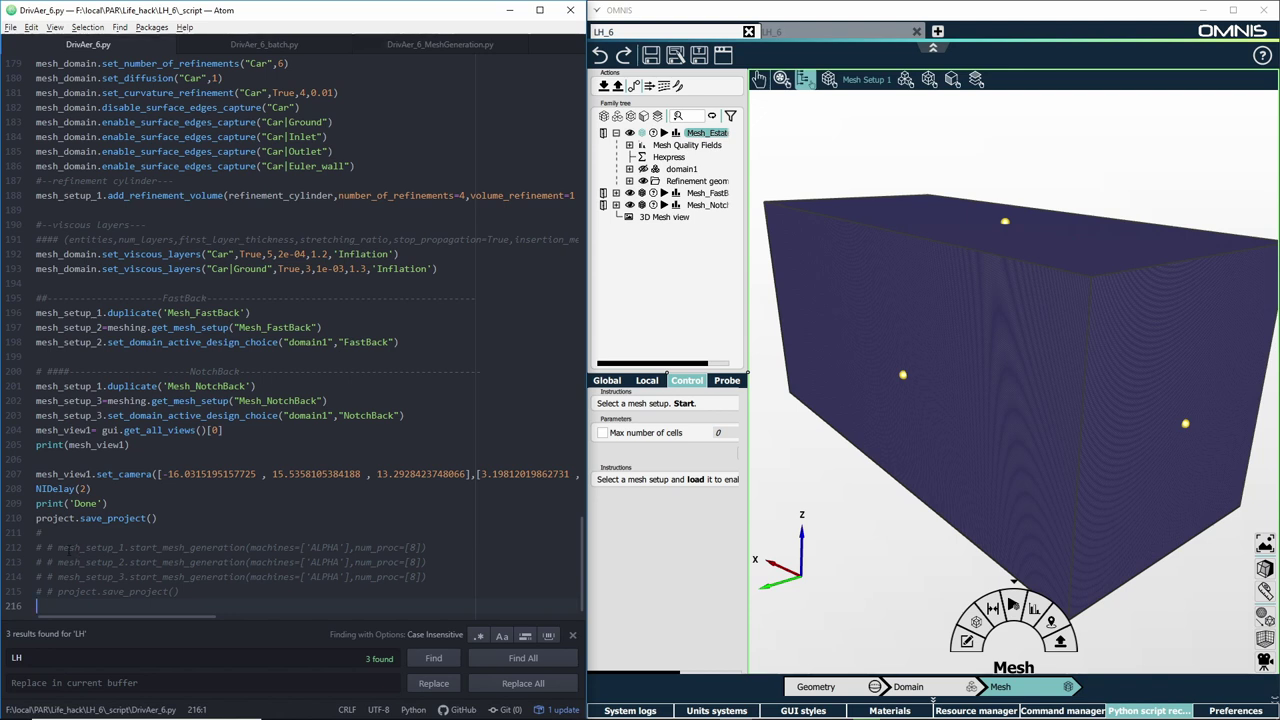
key("BackSpace")
left_click_drag(58, 547, 150, 578)
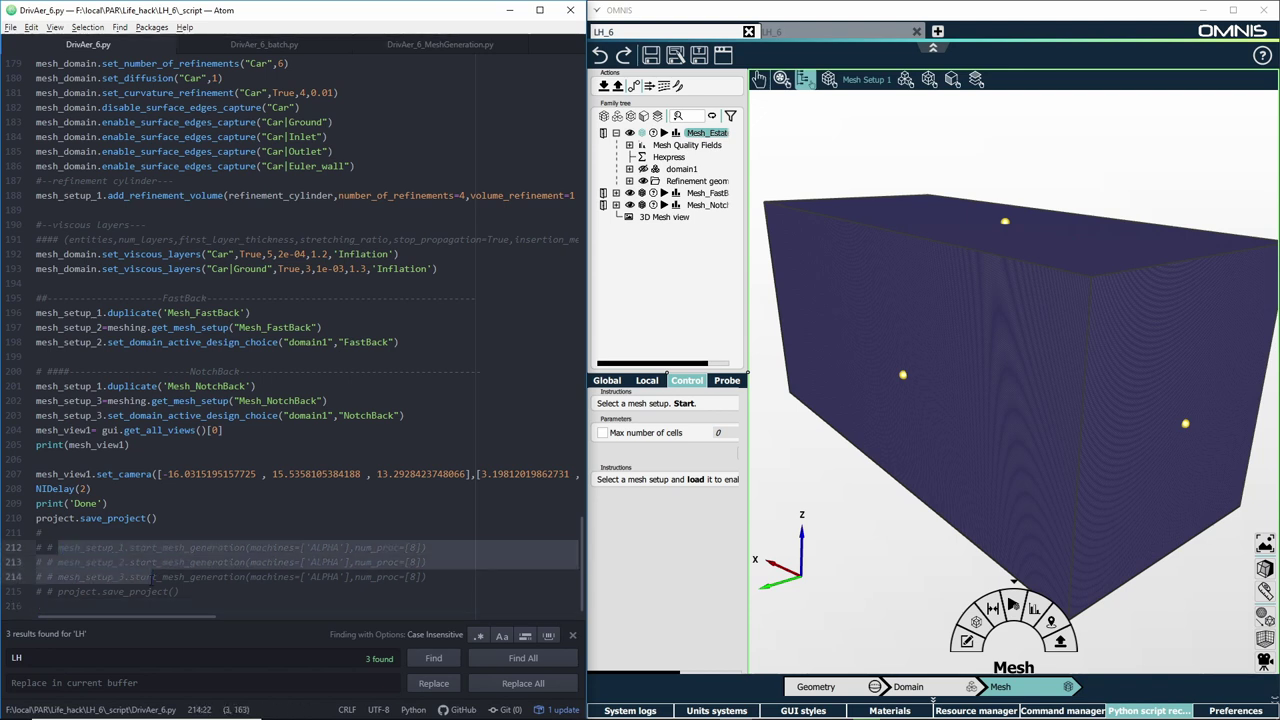
left_click(200, 588)
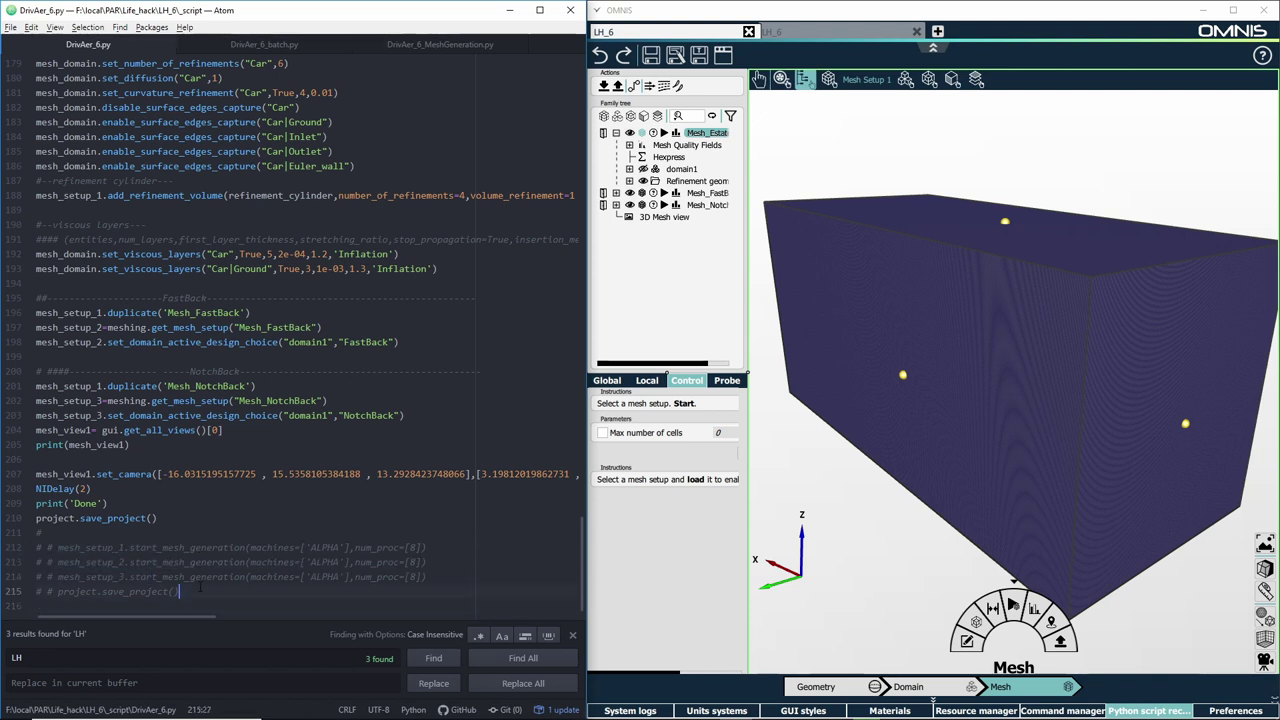
- Back in DrivAer_6_MeshGeneration.py, mark the three start_mesh_generation lines, then reset to a single cursor
left_click(434, 50)
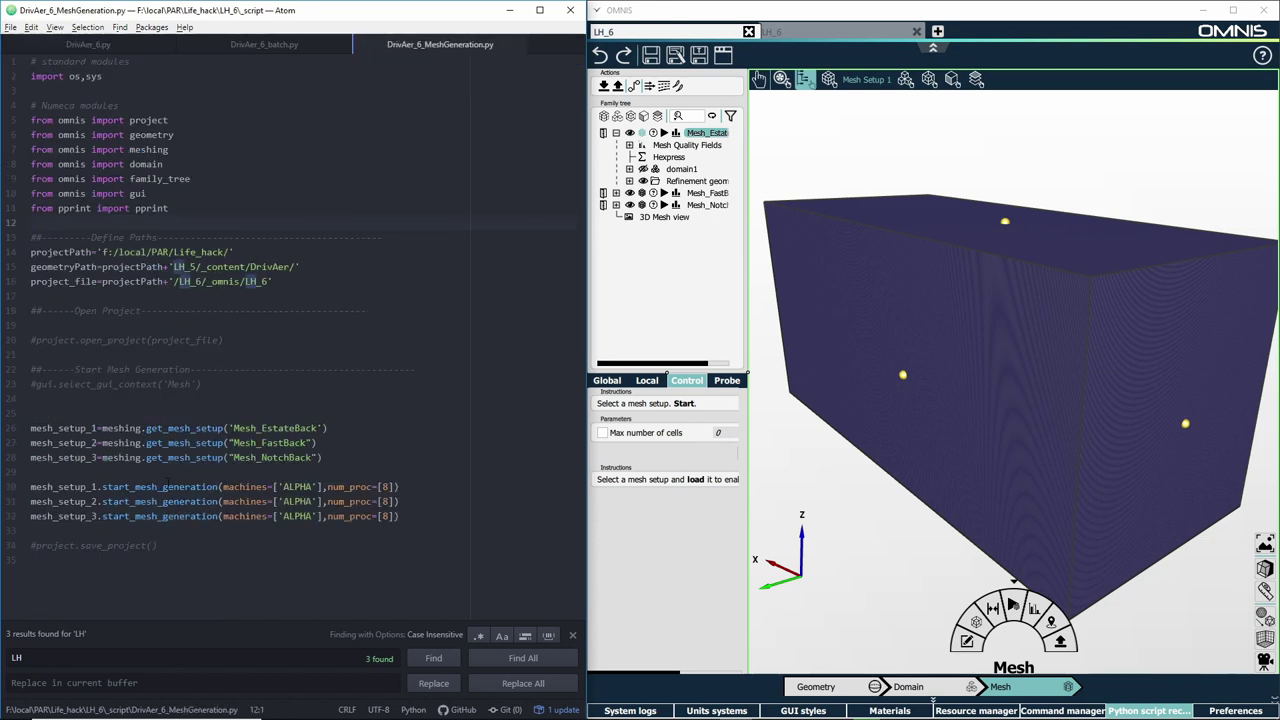
left_click(114, 487, "ctrl")
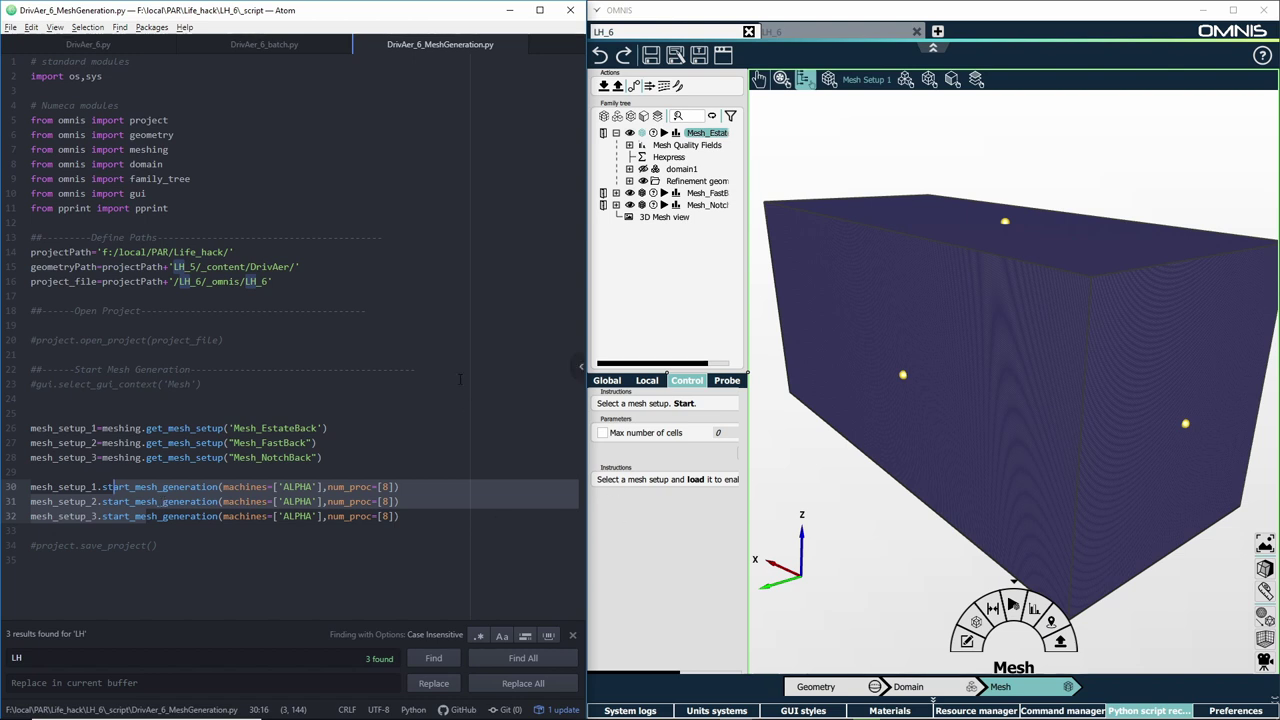
left_click(420, 369)
- Load DrivAer_6_MeshGeneration.py into the script recorder and play it to mesh all three setups
left_click(1152, 709)
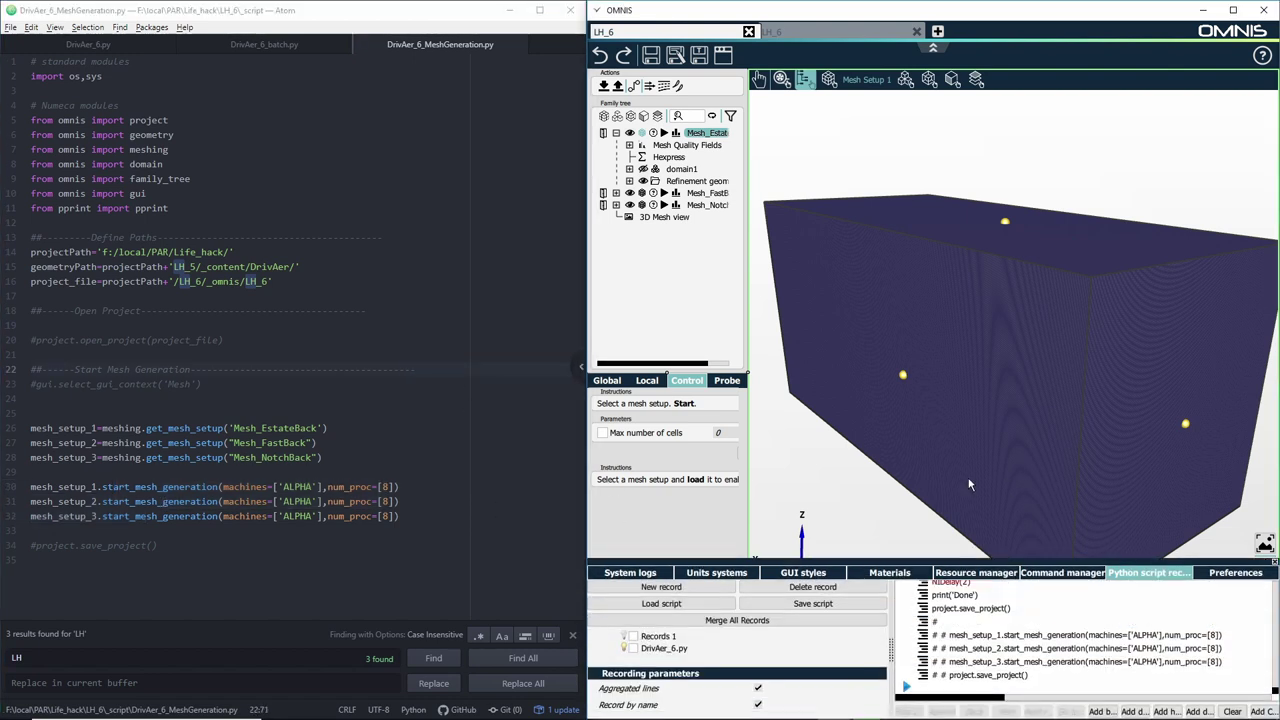
left_click(660, 591)
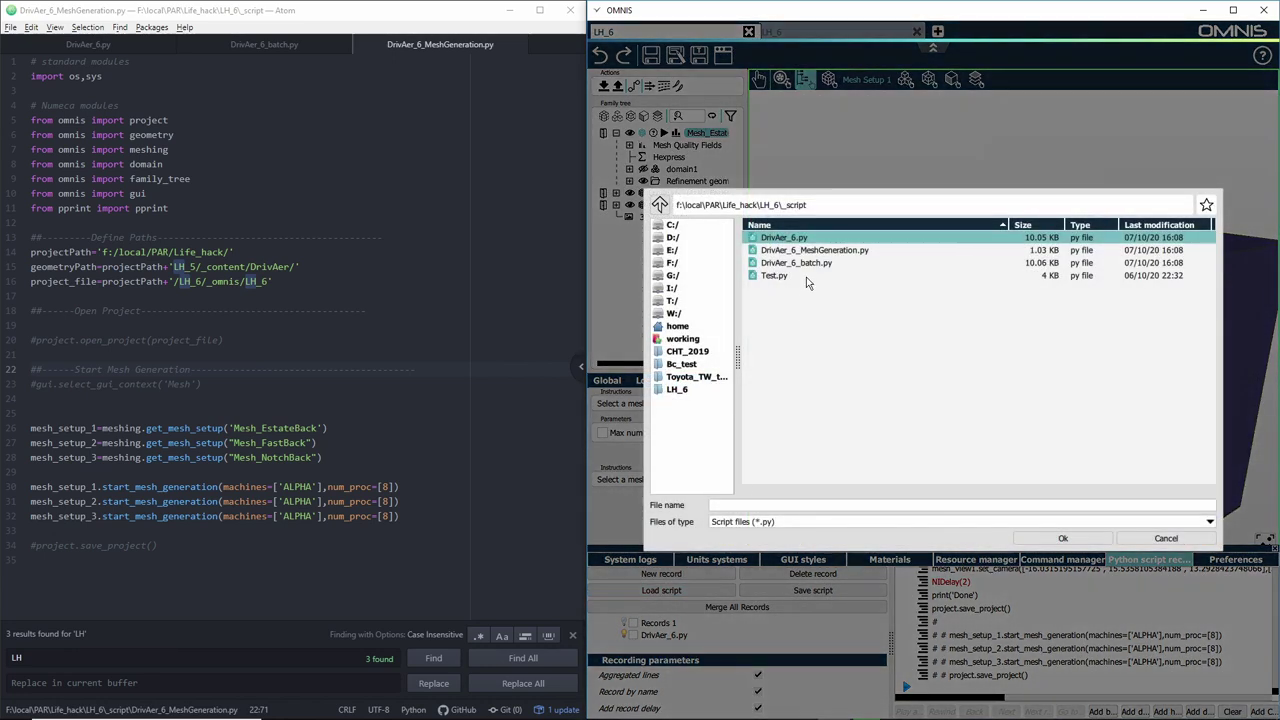
double_click(790, 253)
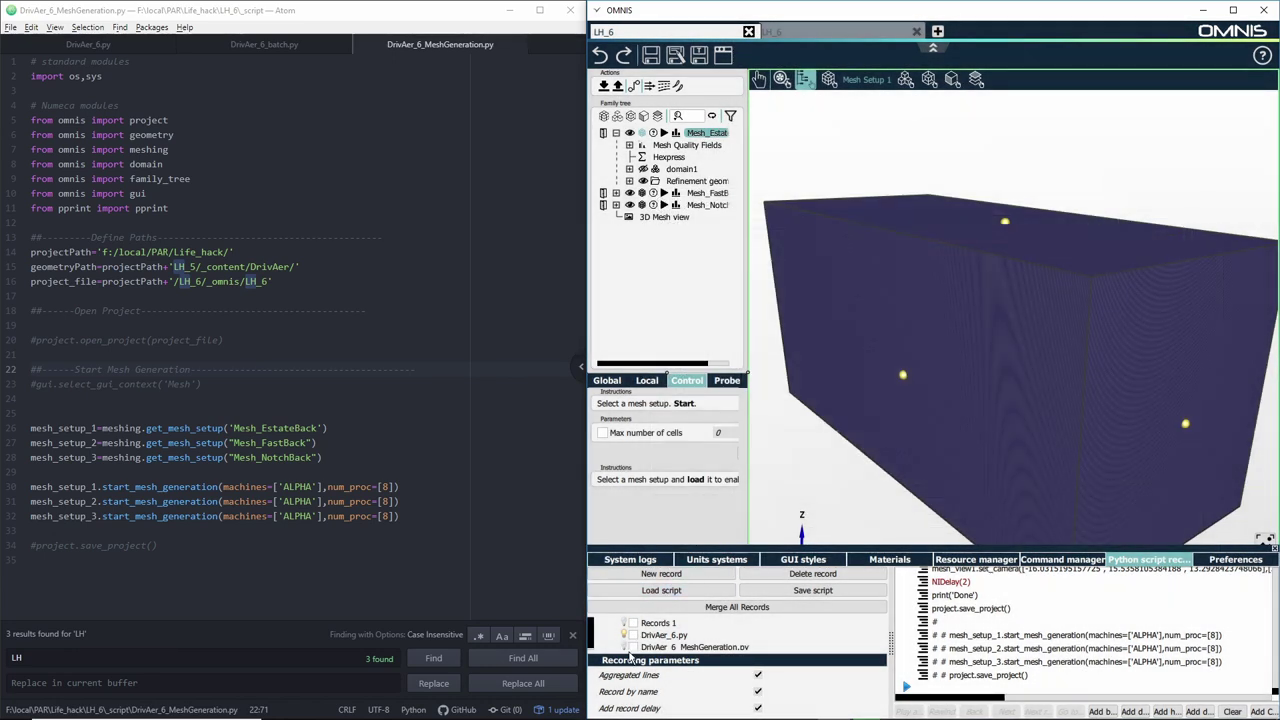
left_click(663, 645)
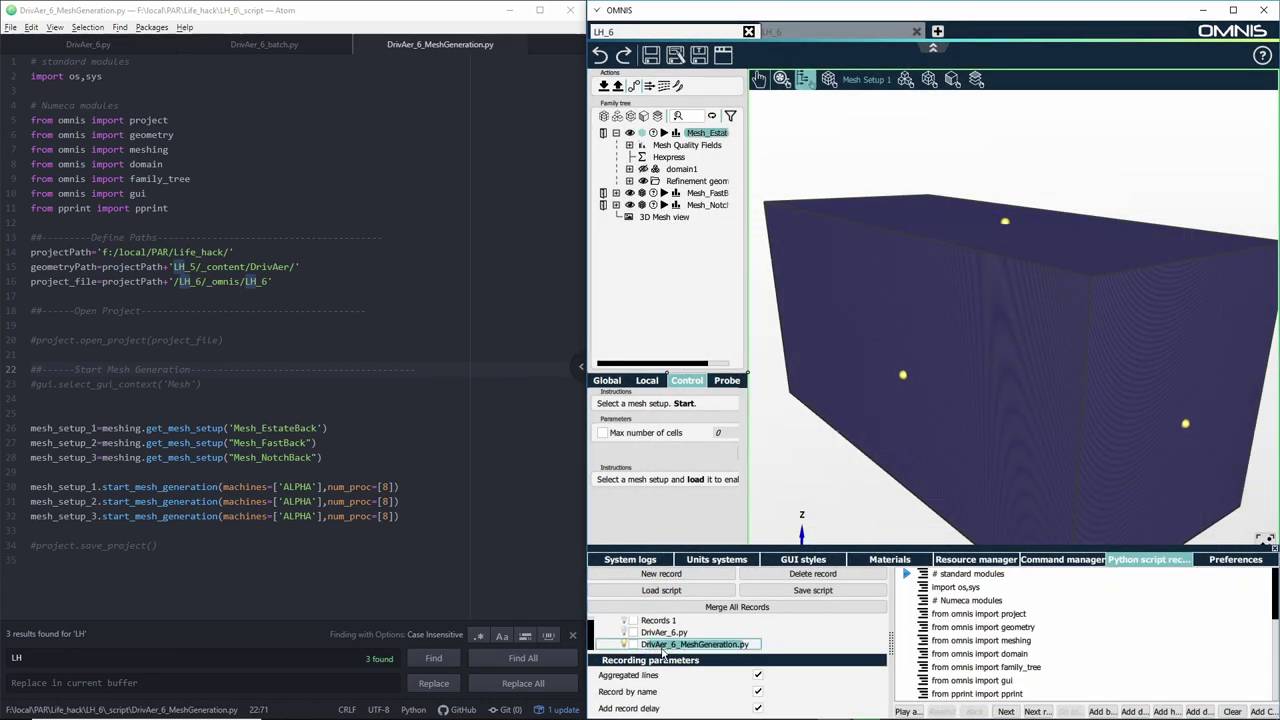
left_click(903, 711)
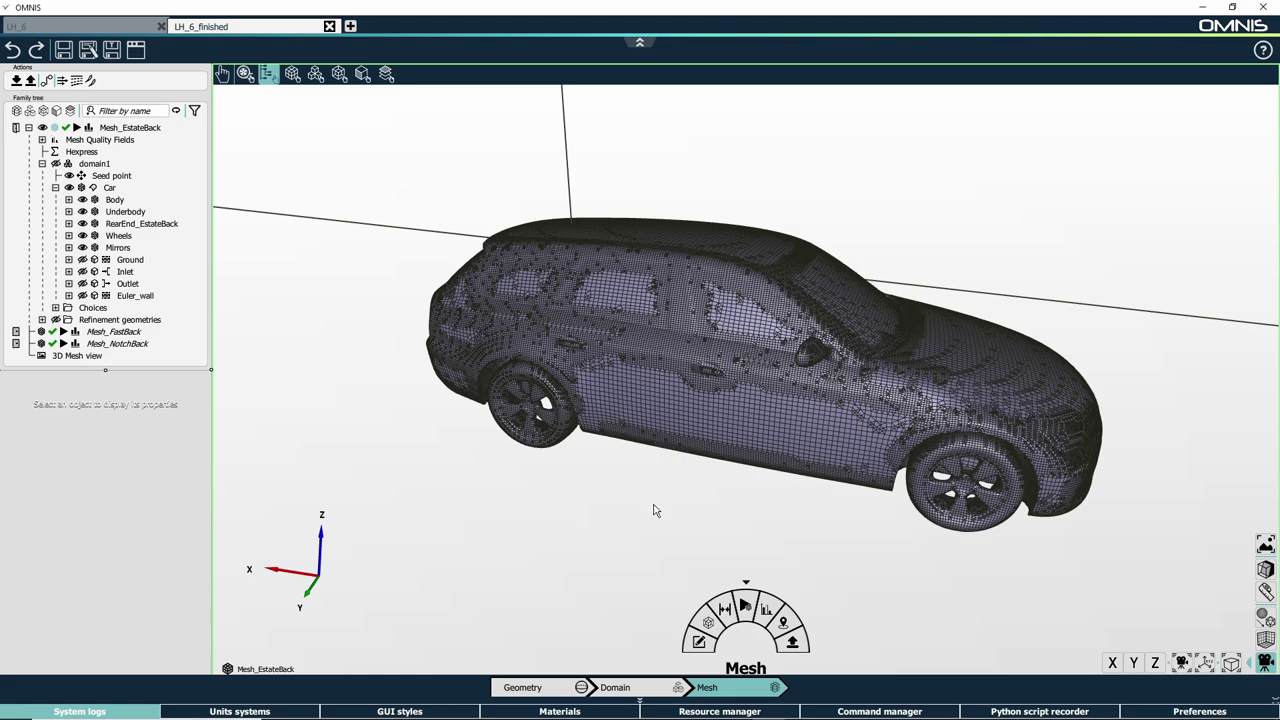
- Orbit the estate-back mesh, then display Mesh_FastBack and then Mesh_NotchBack
mouse_move(654, 510)
left_mouse_down()
mouse_move(800, 491)
mouse_move(630, 513)
left_mouse_up()
left_click(264, 668)
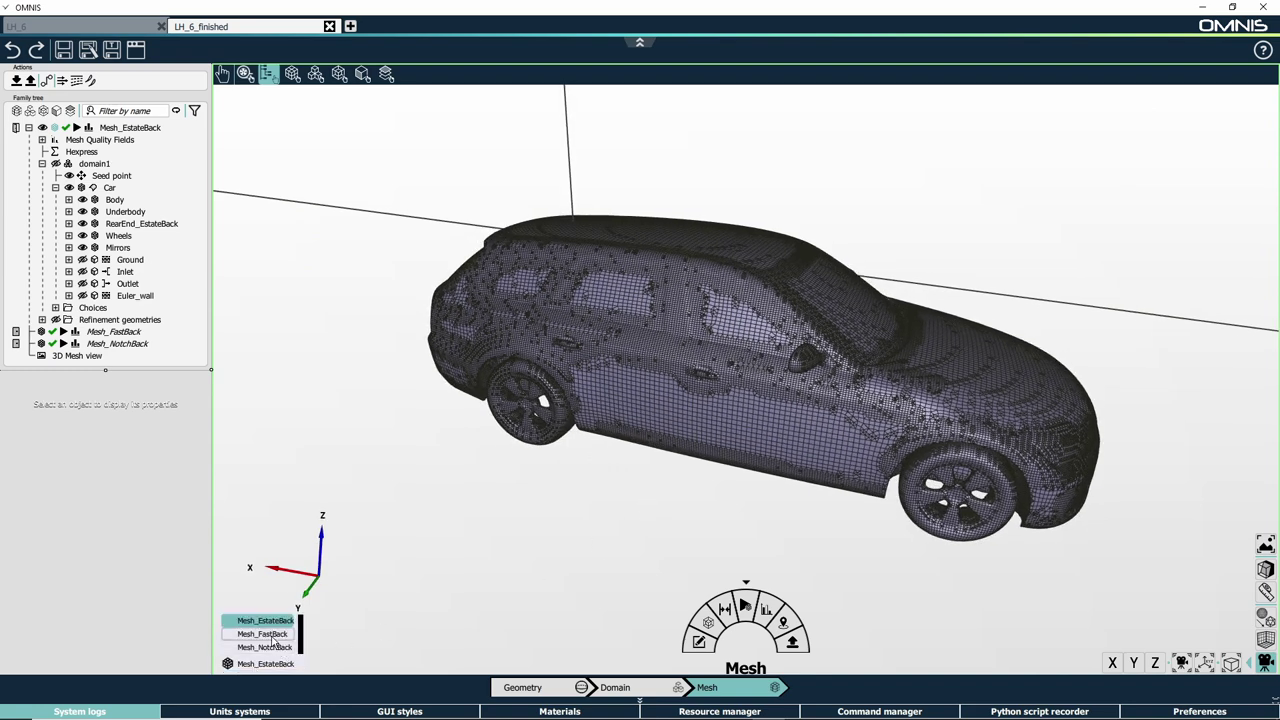
left_click(268, 635)
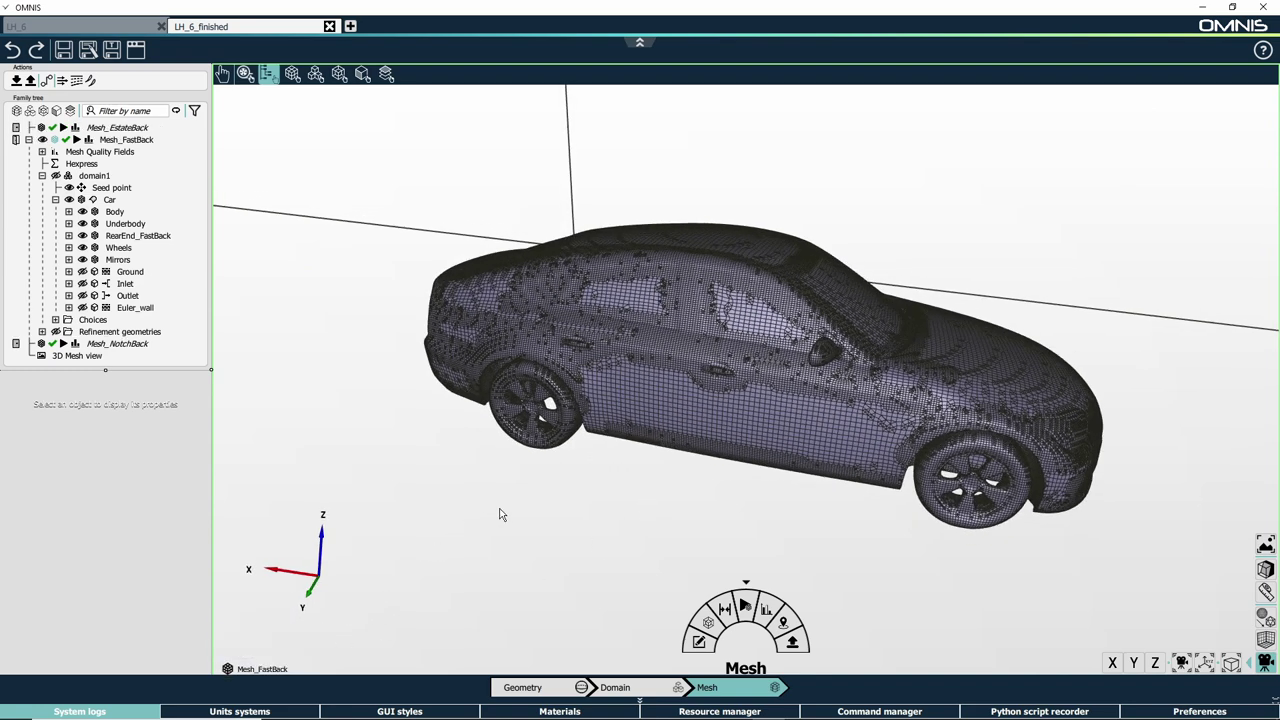
left_click(265, 670)
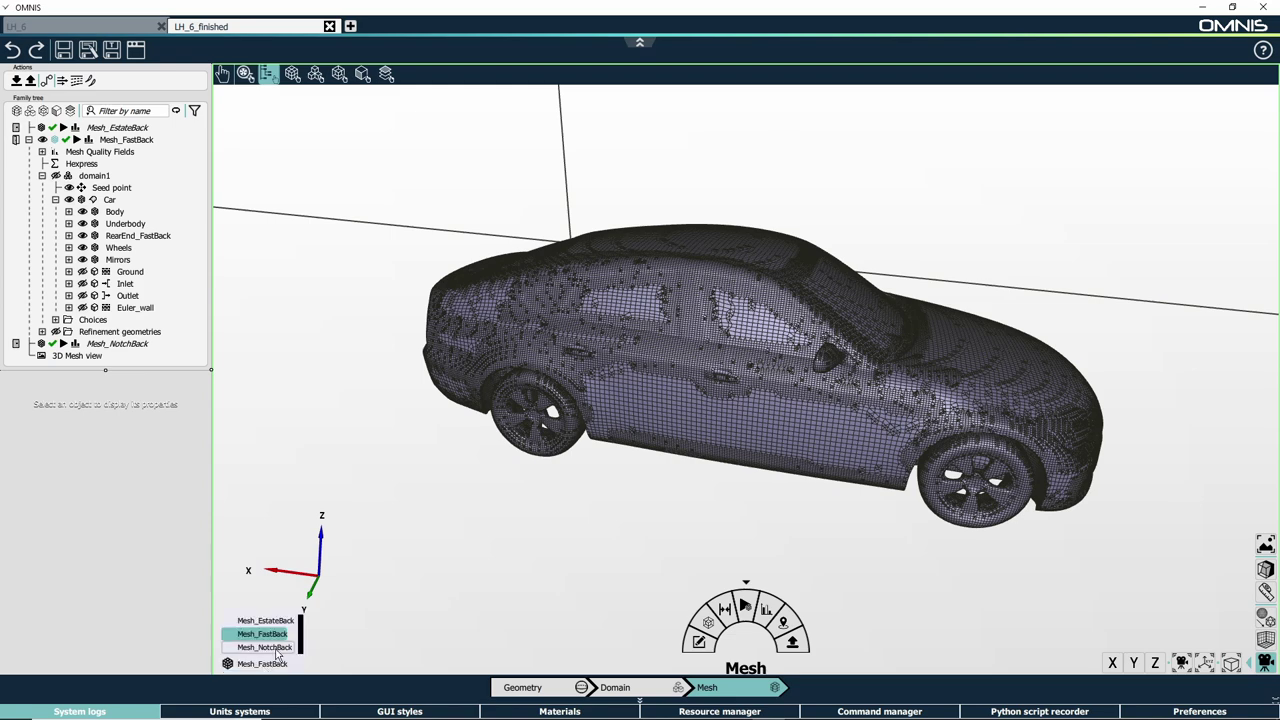
left_click(270, 648)
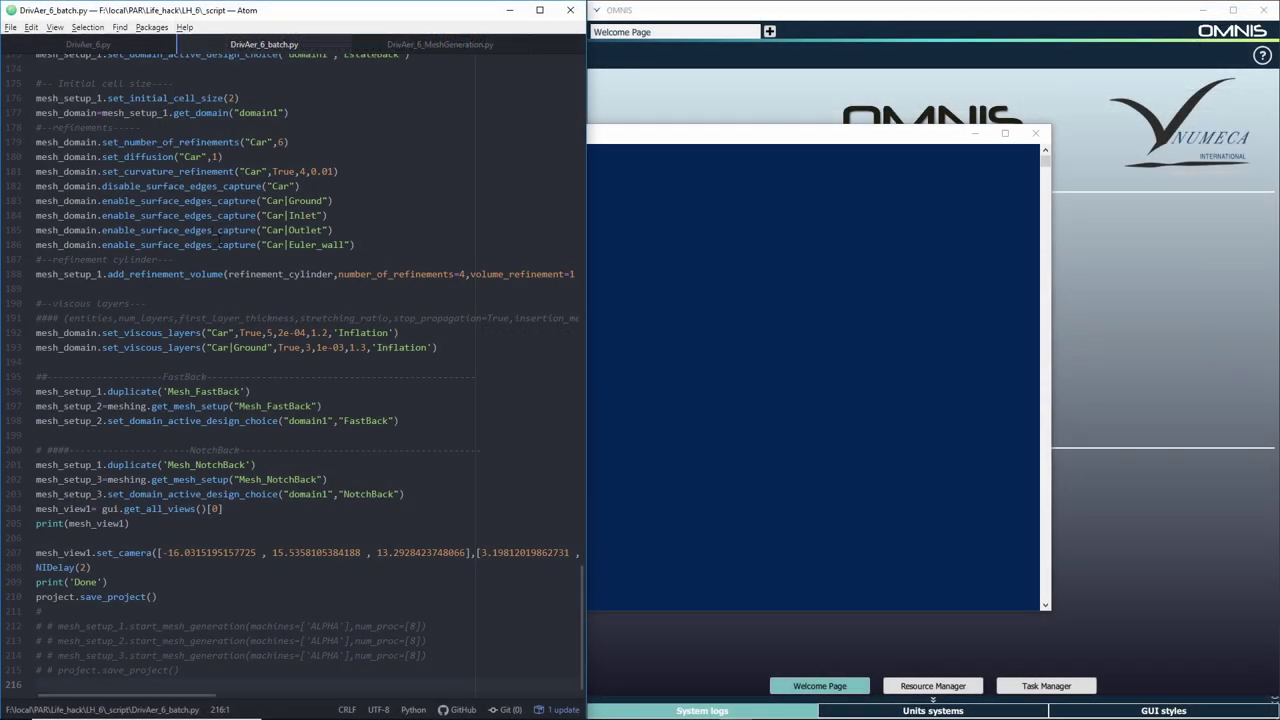
- Run .\omnisClient.bat -batch -script ...\_script\DrivAer_6_batch.py -print in PowerShell
left_click(151, 625)
left_click(179, 655)
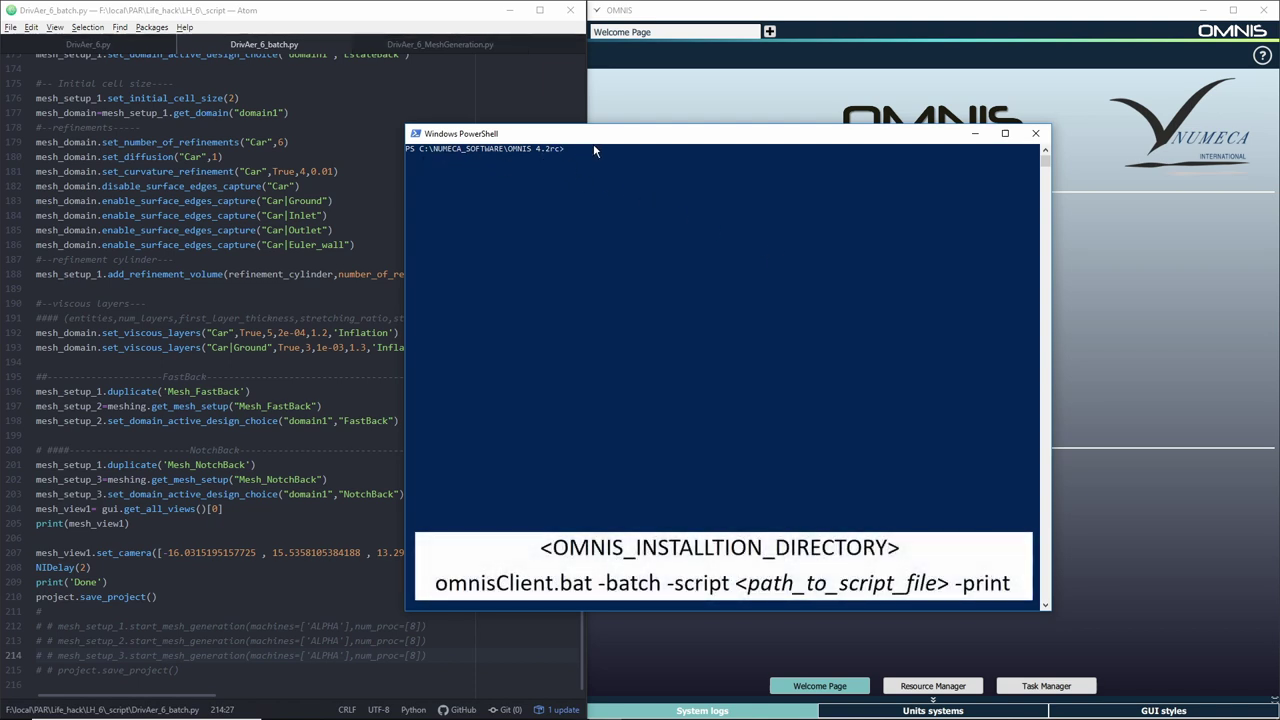
type("mnisClient")
key("Tab")
type("-batch -script")
type("f:\\local\\PAR\\Life_hack\\LH_6\\_script\\")
type("Dr")
key("Tab")
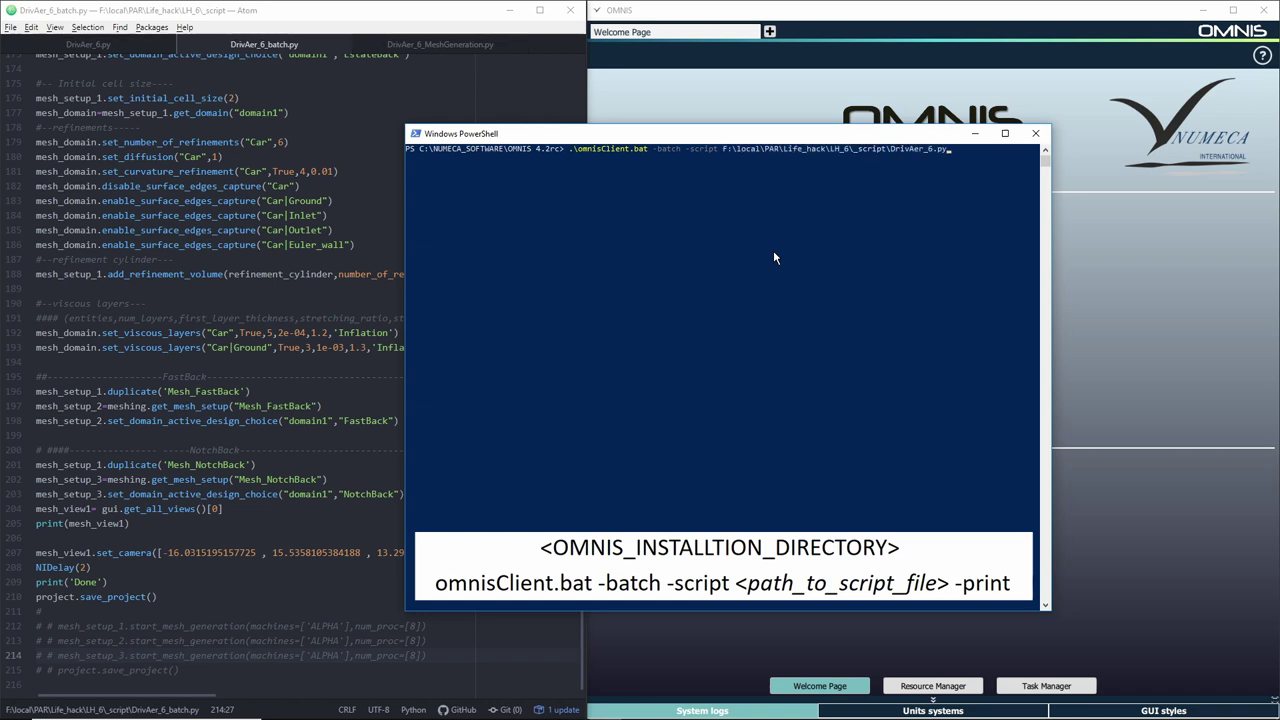
key("Tab")
type("-print")
key("Return")
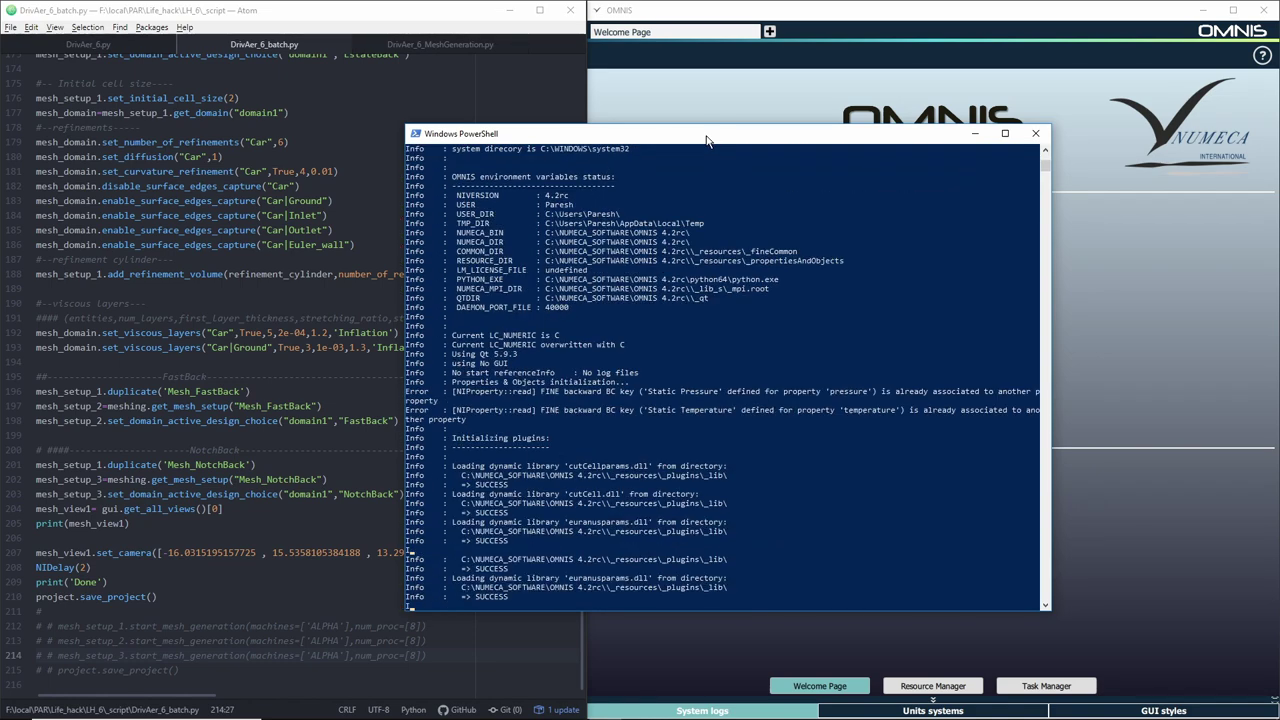
left_click_drag(696, 139, 395, 97)
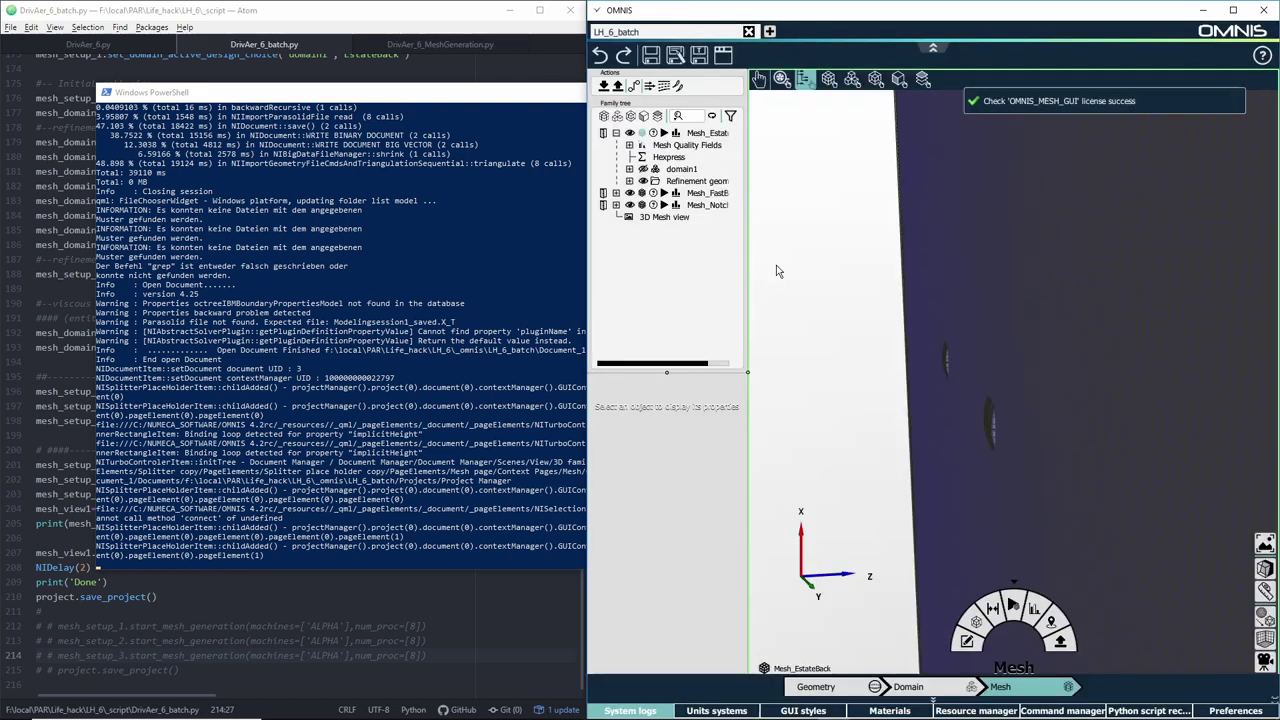
- Zoom and orbit the LH_6_batch view, then select the domain1 box to see its Domain properties
scroll(778, 271, "down", 3)
left_click_drag(790, 265, 957, 255)
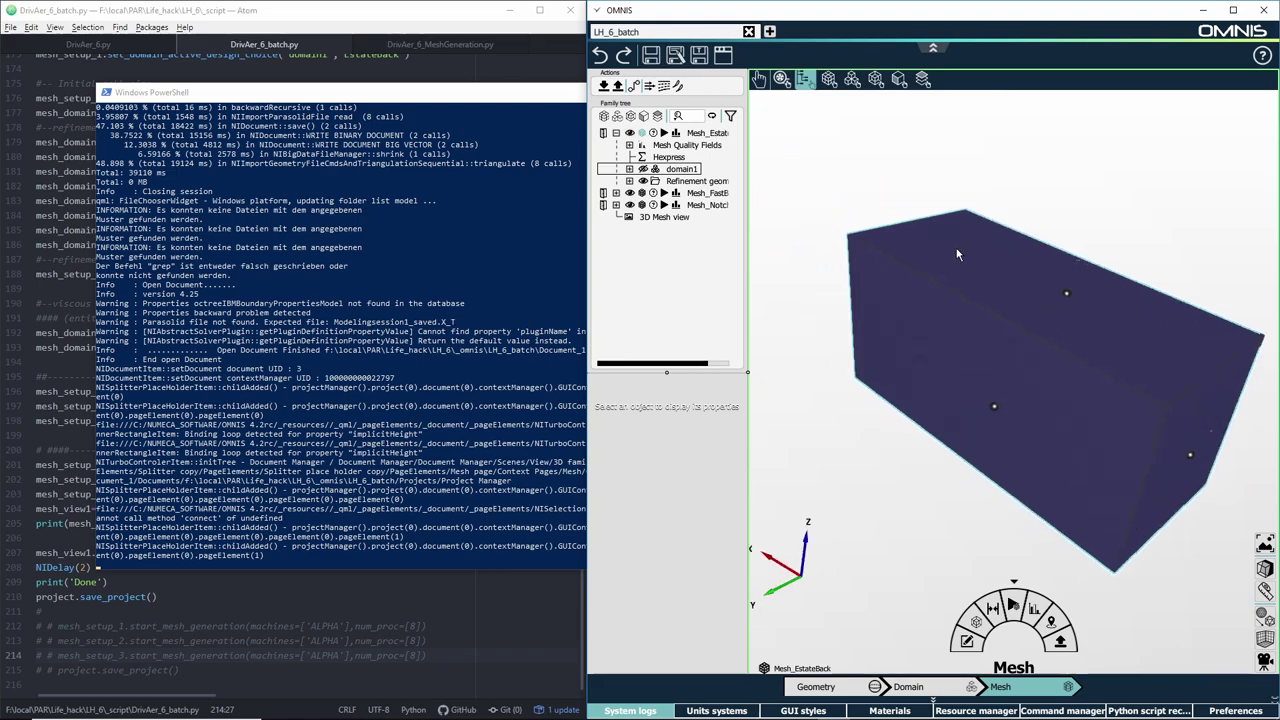
left_click(957, 255)
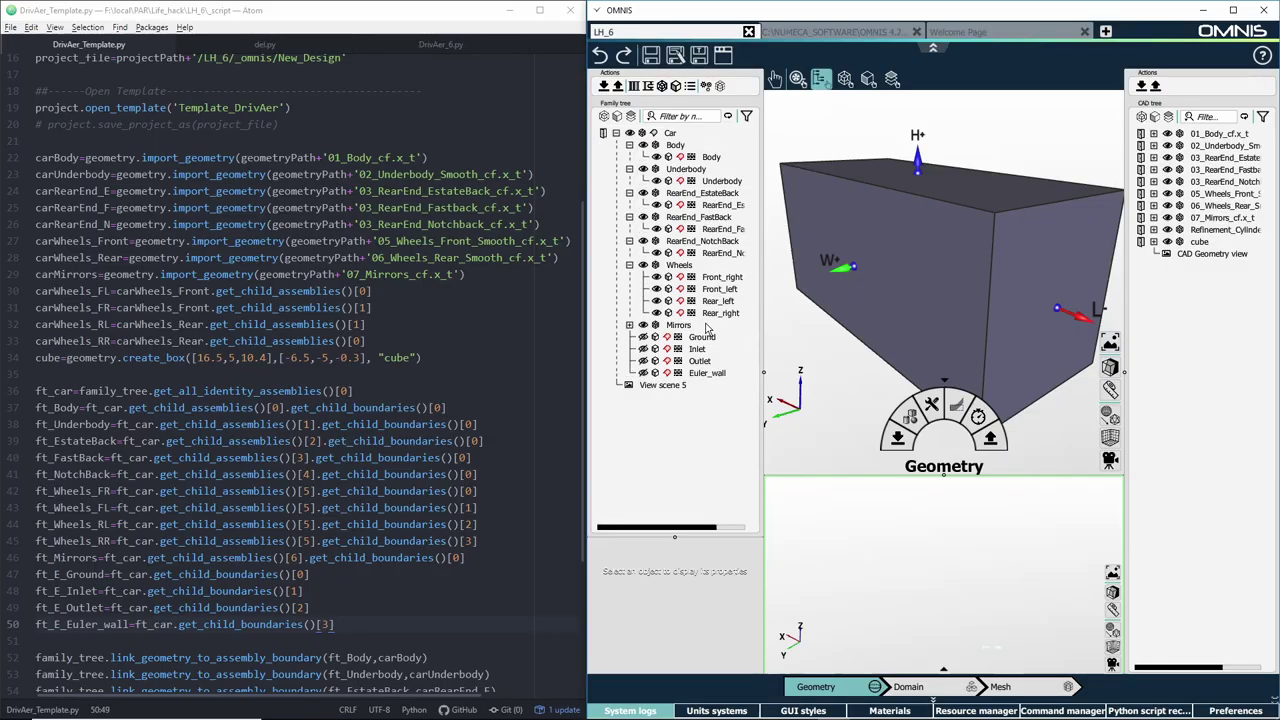
- Delete all CAD geometry items from 01_Body through cube, keeping the family tree
left_click(1205, 133)
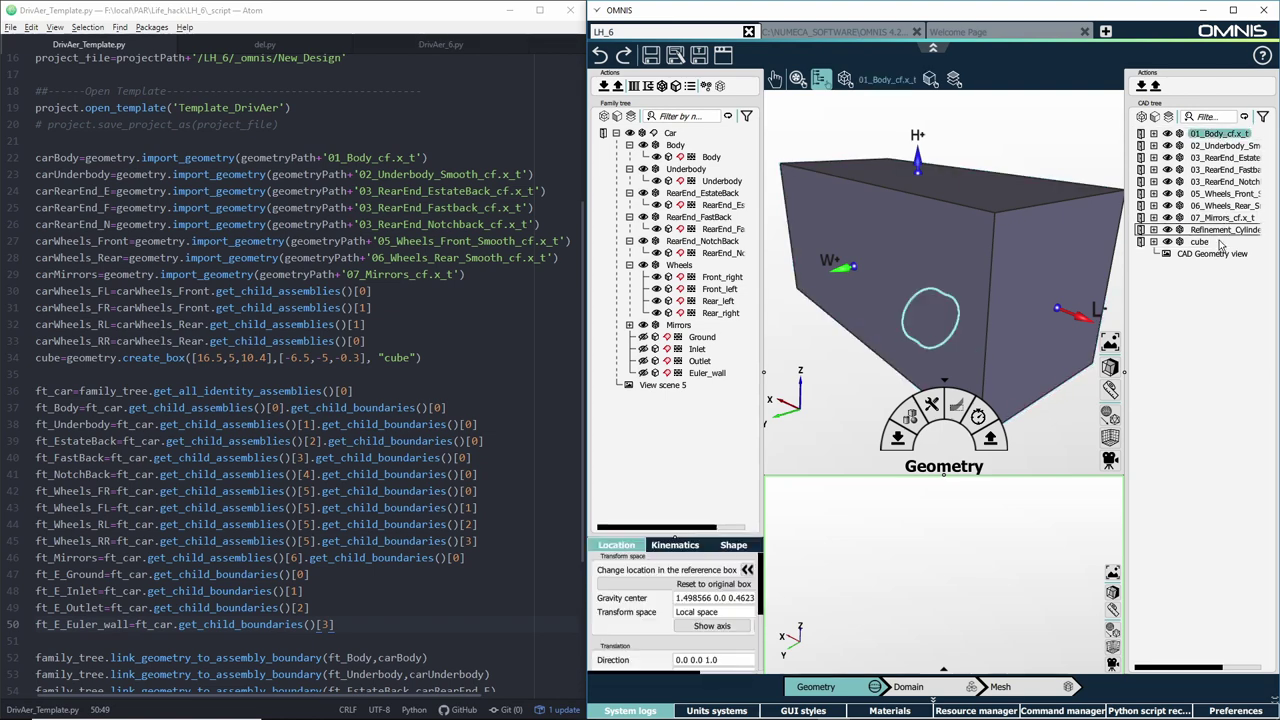
left_click(1200, 242, "shift")
key("Delete")
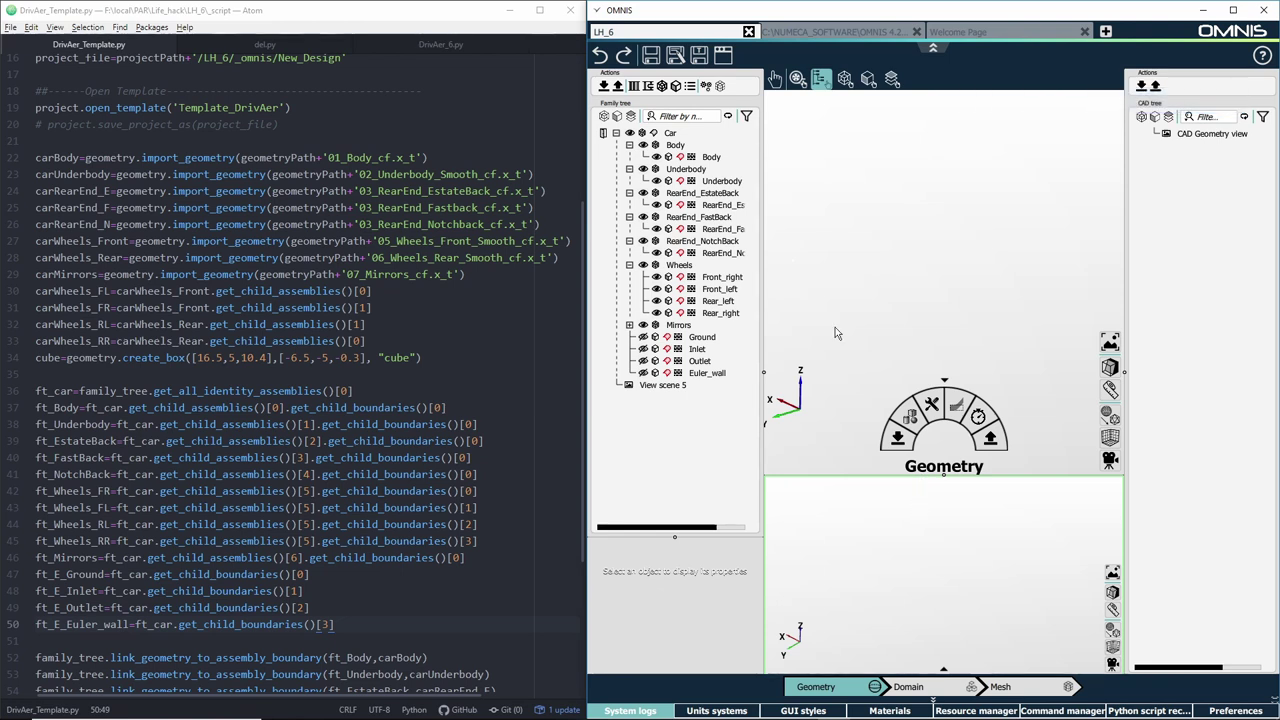
- Pick Template_DrivAer in the Save as template dialog, cancel, and go to the Welcome Page
left_click(700, 56)
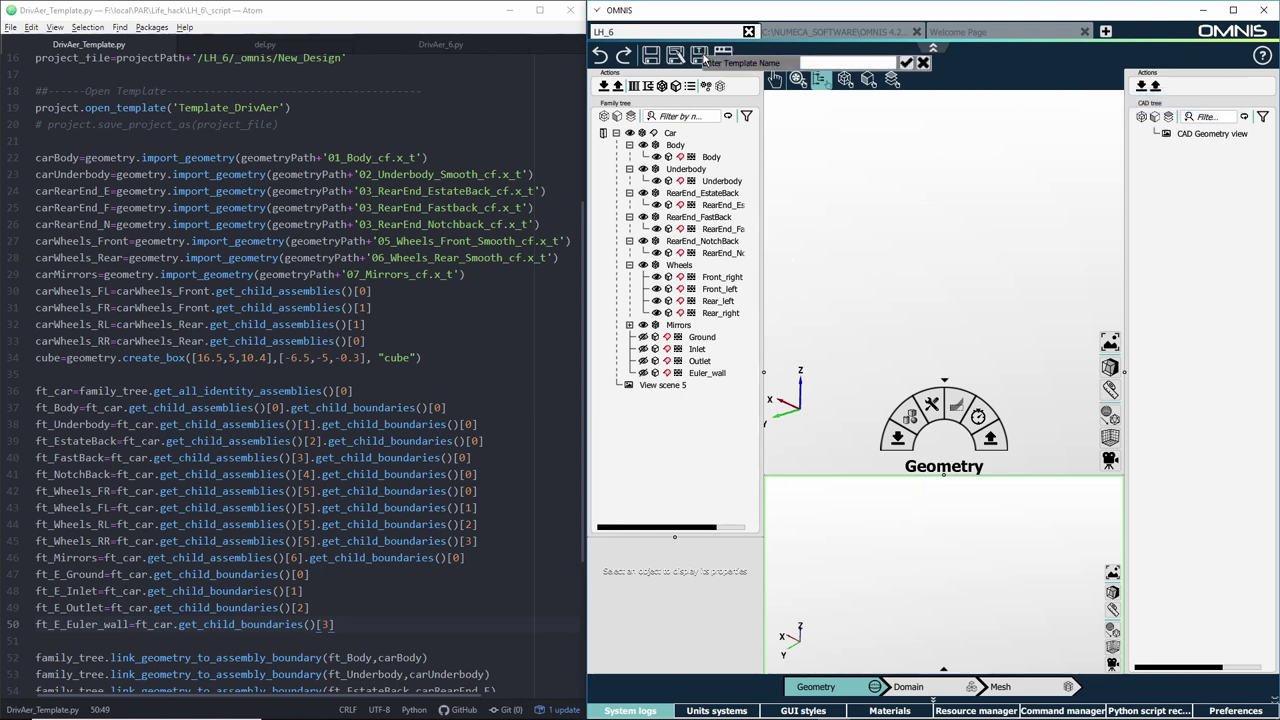
left_click(857, 64)
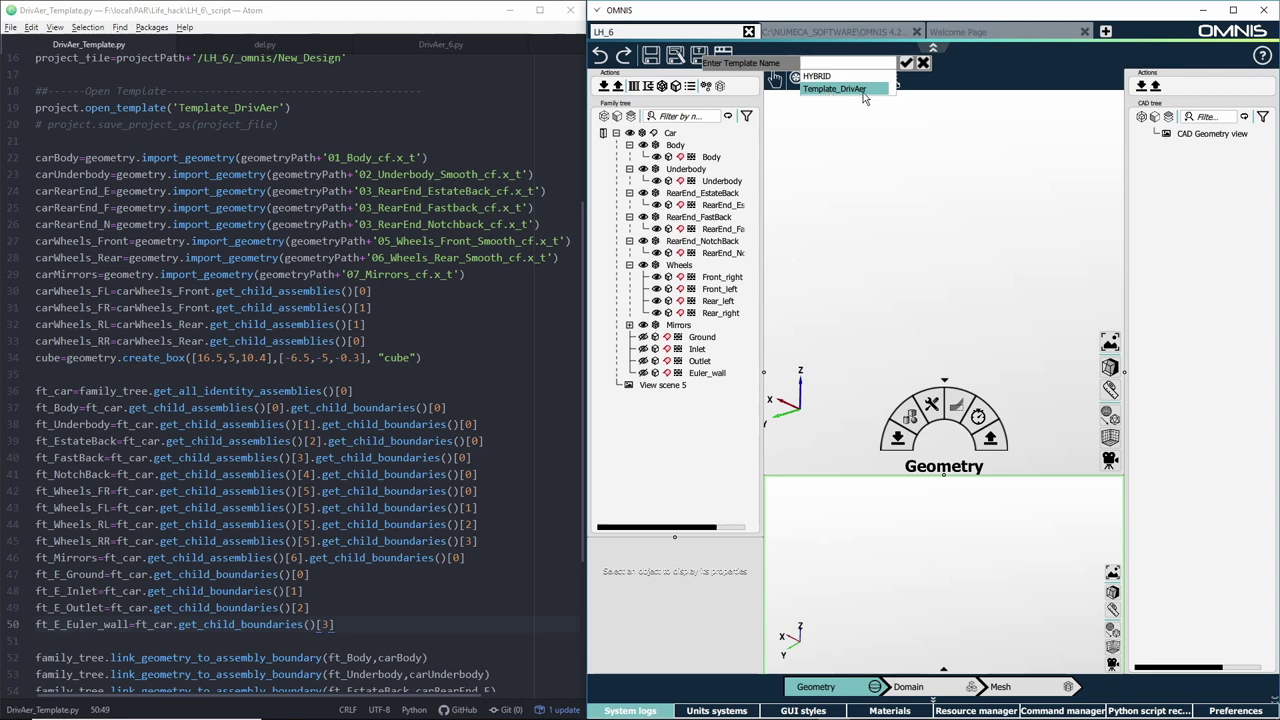
left_click(864, 89)
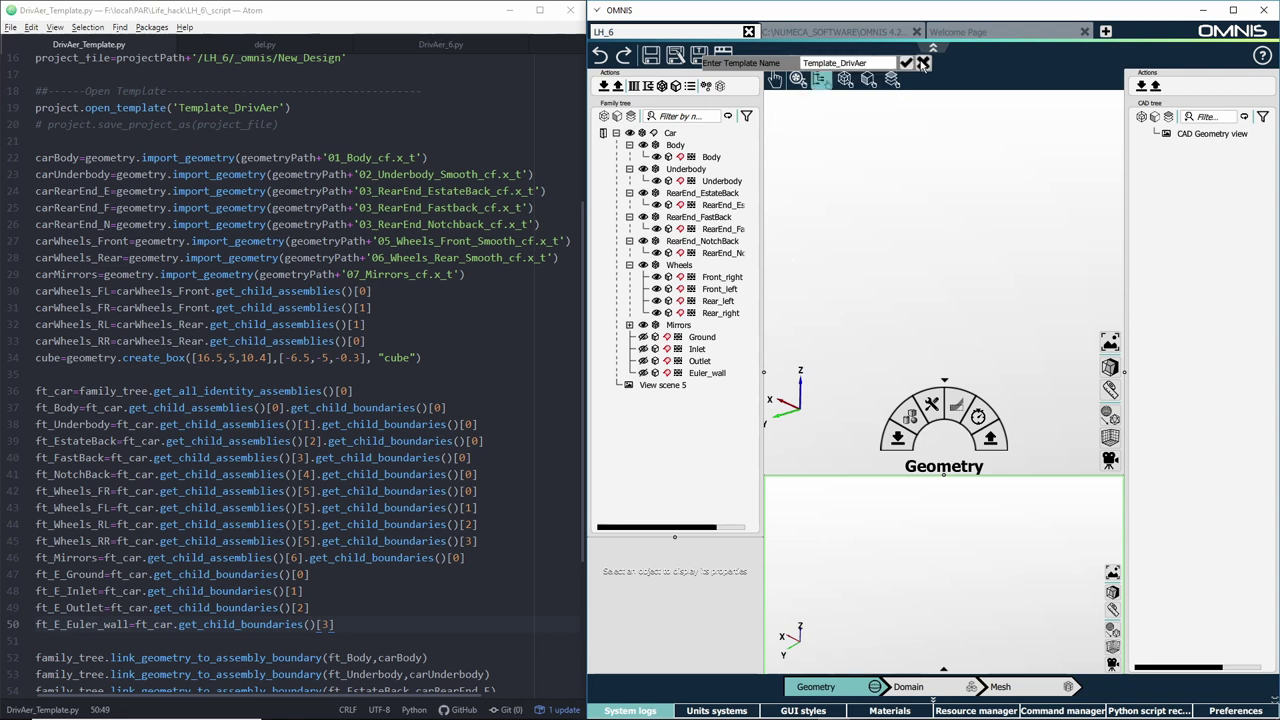
left_click(923, 63)
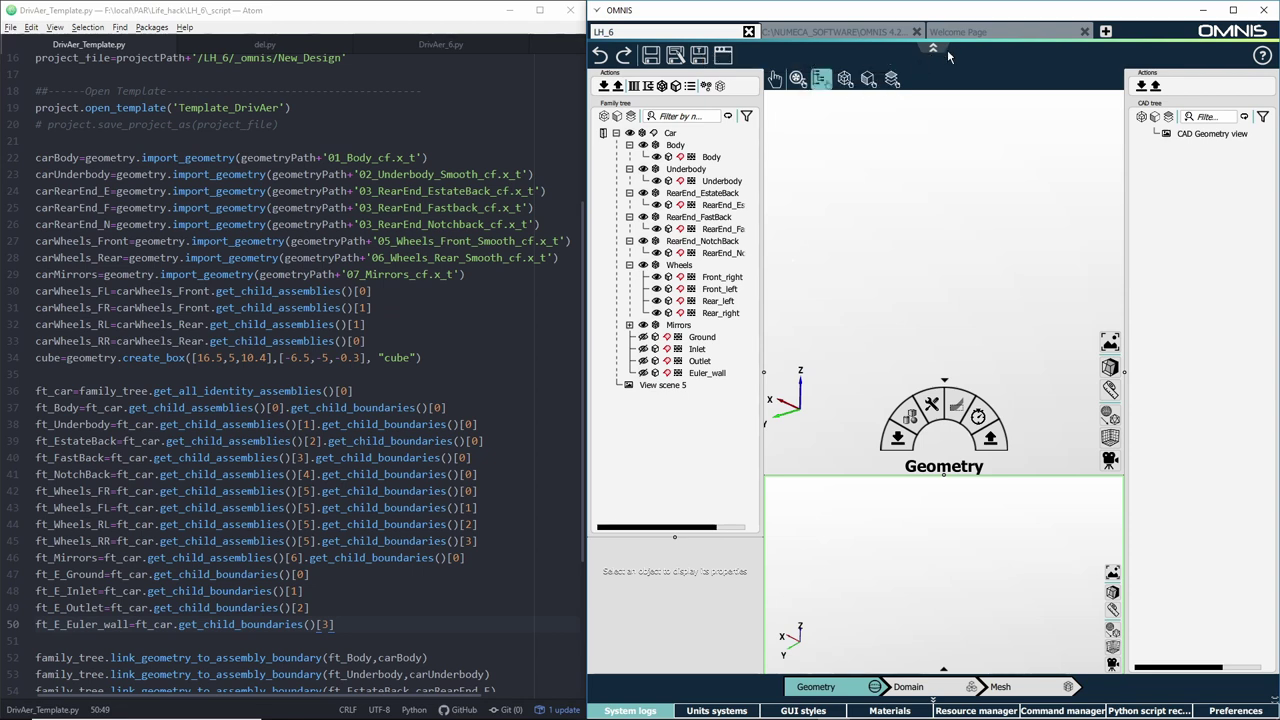
left_click(958, 32)
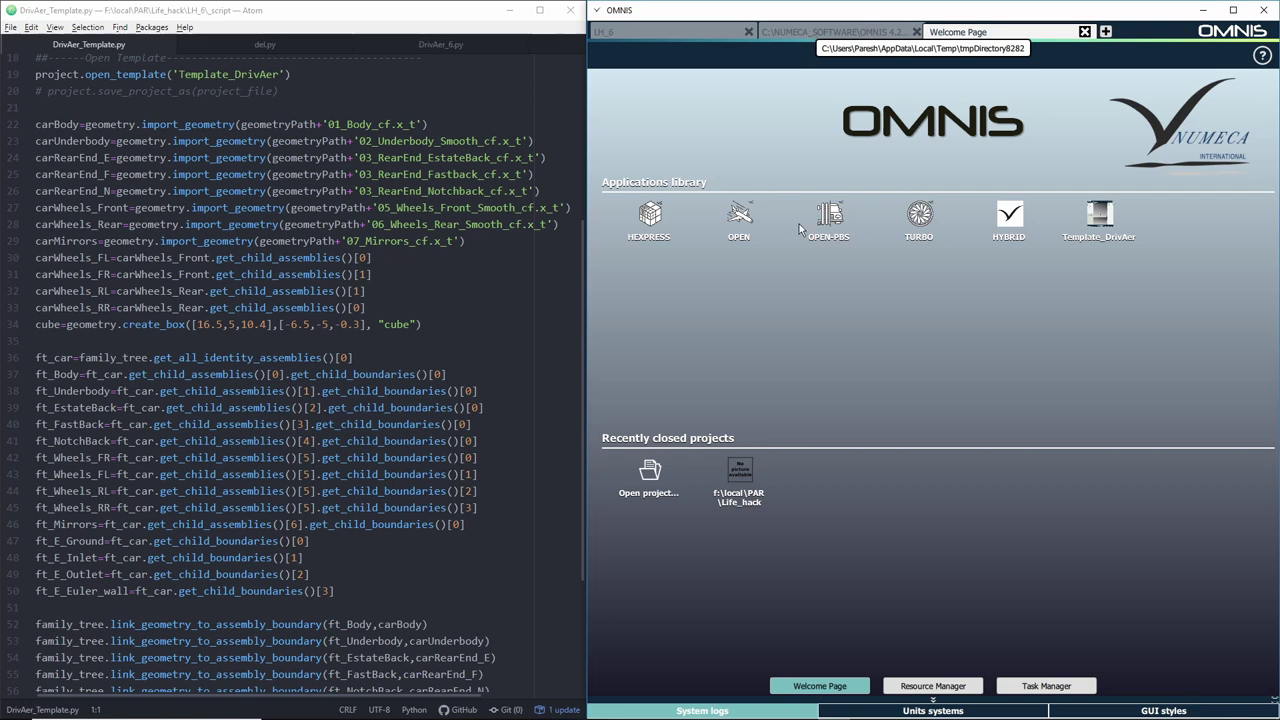
- Show the template project in OMNIS and highlight DrivAer_Template.py's import, get_child_boundaries and link_geometry_to_assembly_boundary blocks
left_click(810, 33)
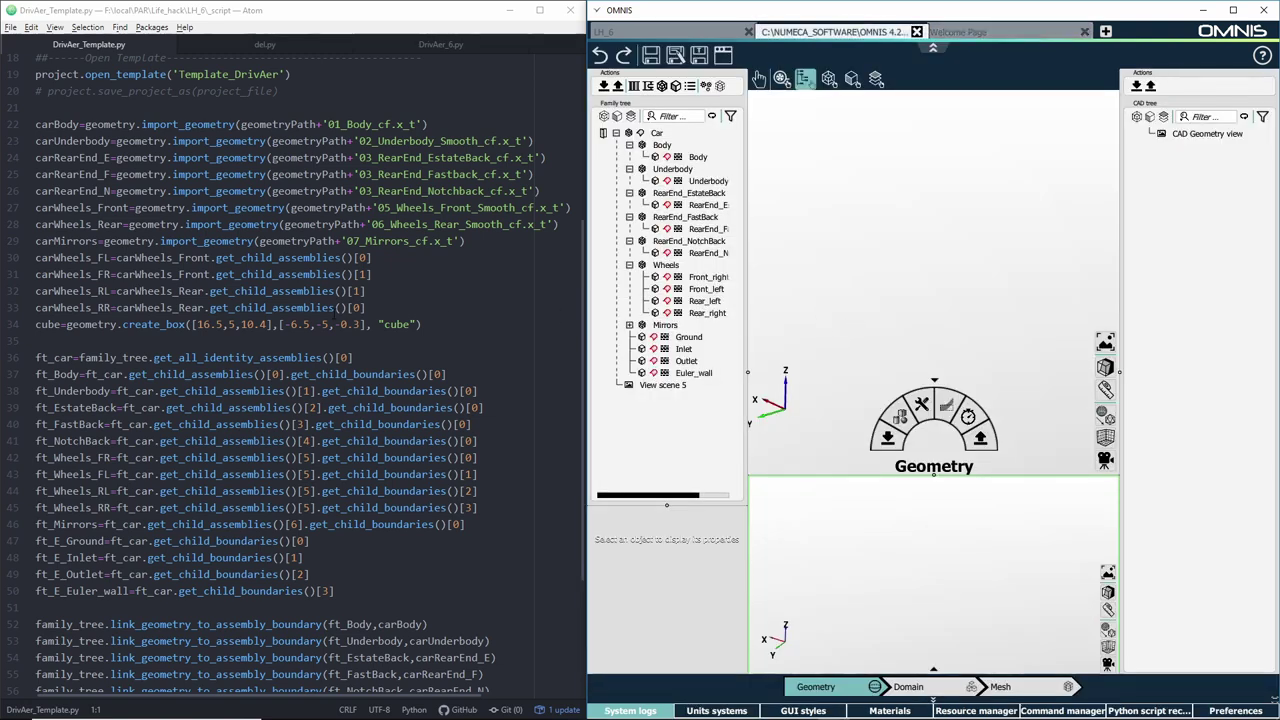
scroll(310, 374, "up", 2)
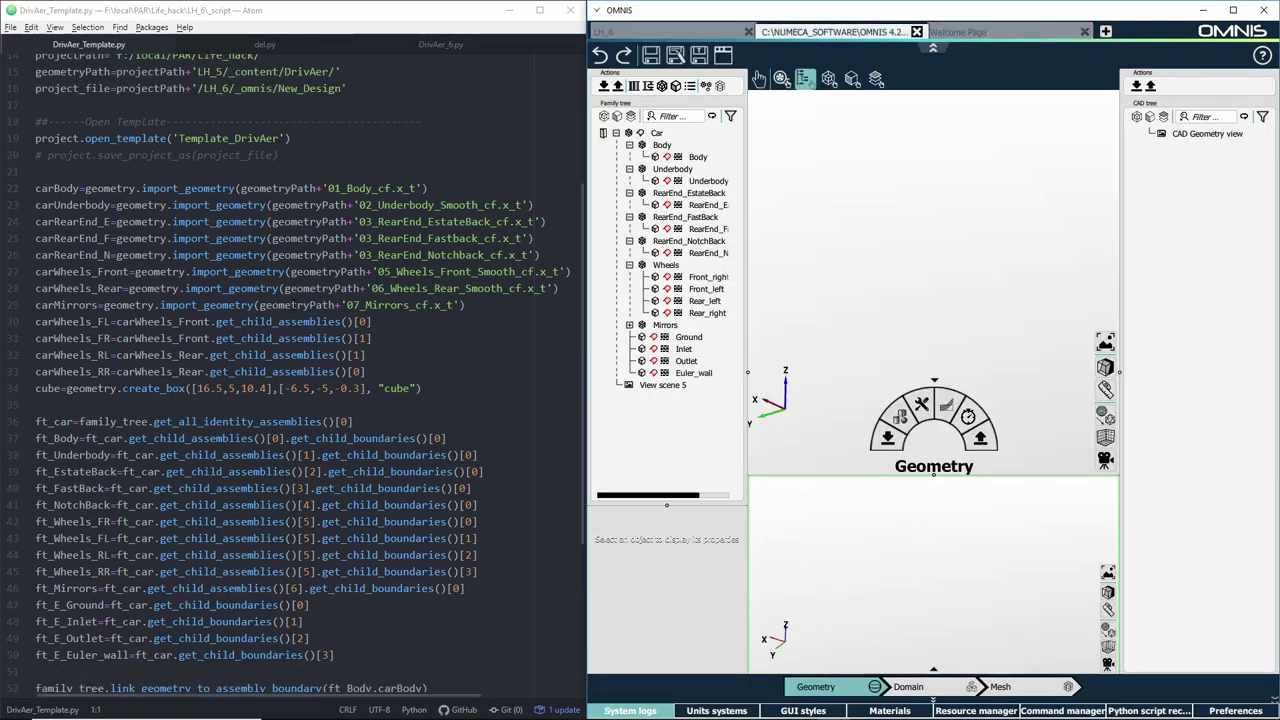
left_click_drag(178, 138, 282, 138)
scroll(282, 138, "down", 1)
left_click_drag(86, 156, 366, 356)
scroll(366, 356, "down", 3)
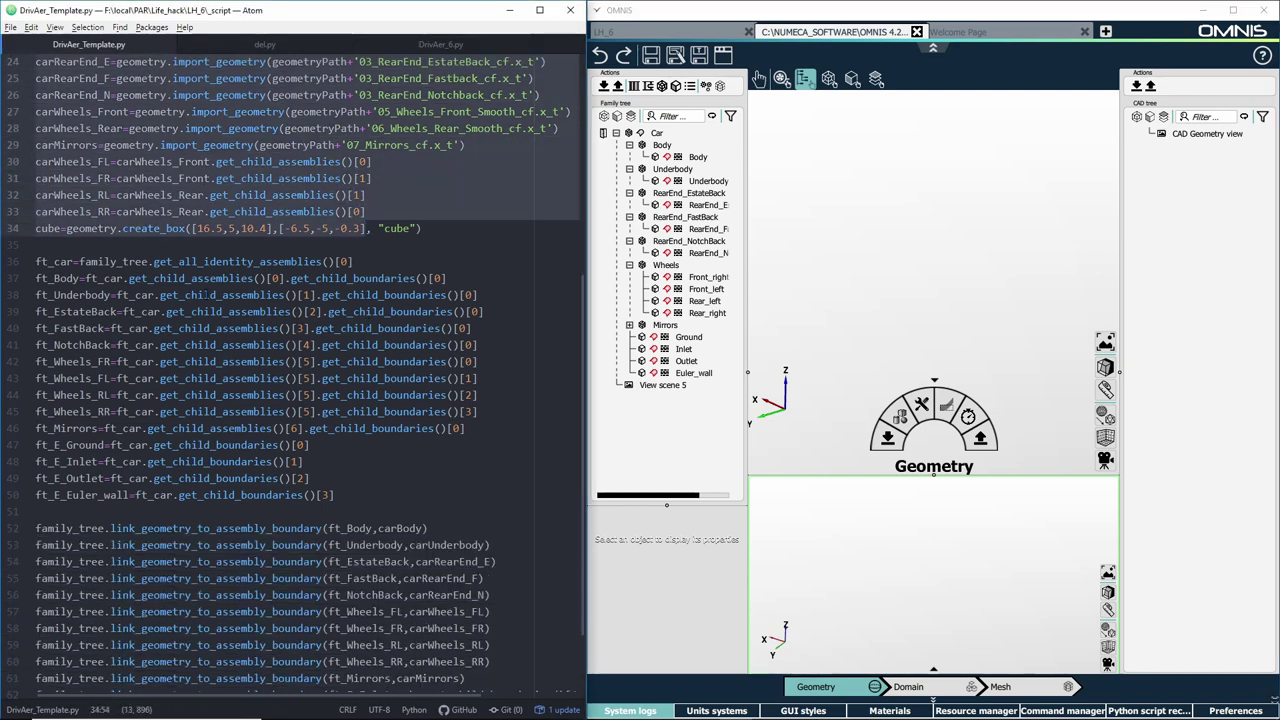
left_click_drag(36, 261, 318, 495)
scroll(318, 495, "down", 2)
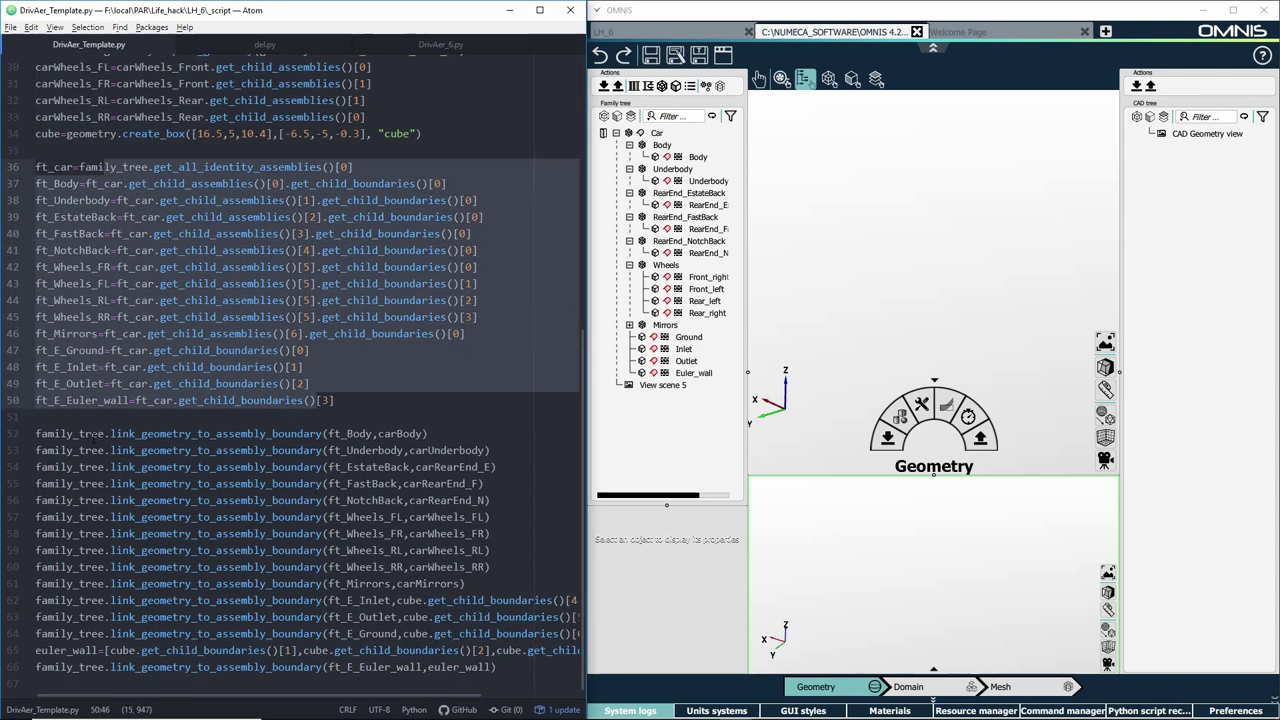
left_click_drag(36, 433, 400, 668)
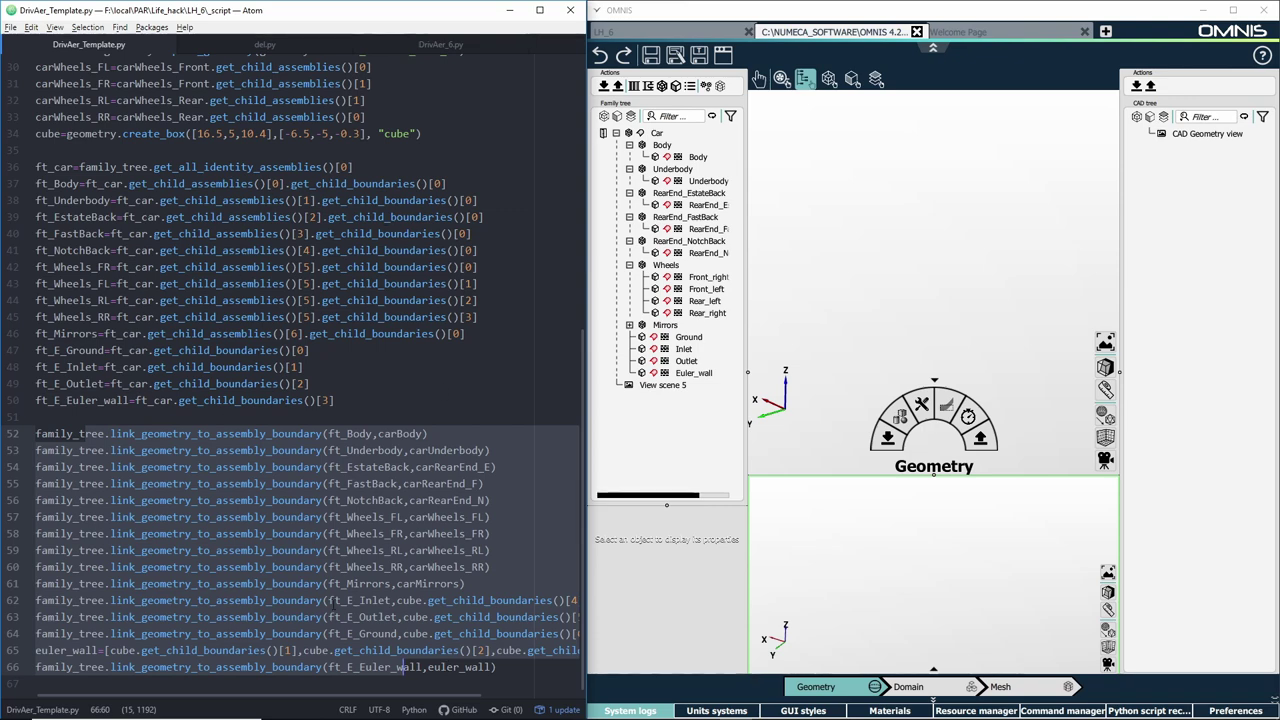
- Load and play DrivAer_Template.py in the script recorder, then select the car body to verify its link
left_click(1148, 710)
left_click(661, 590)
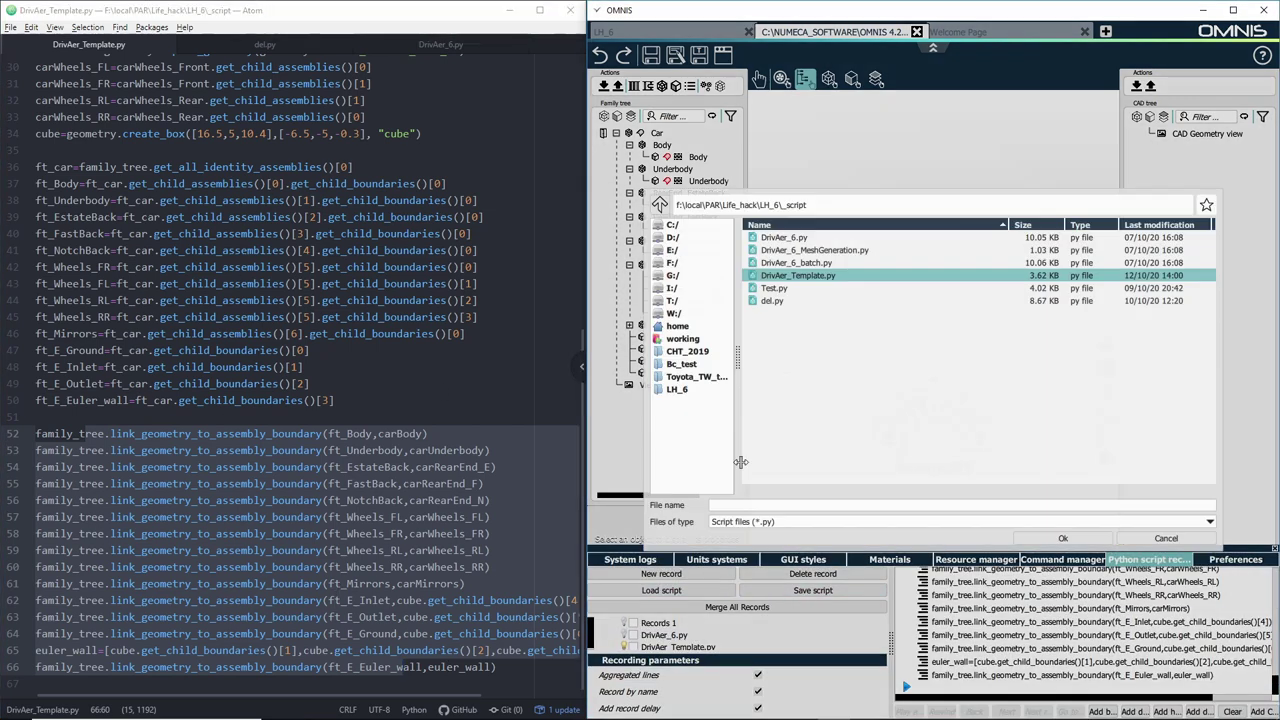
double_click(857, 251)
left_click(672, 647)
left_click(905, 712)
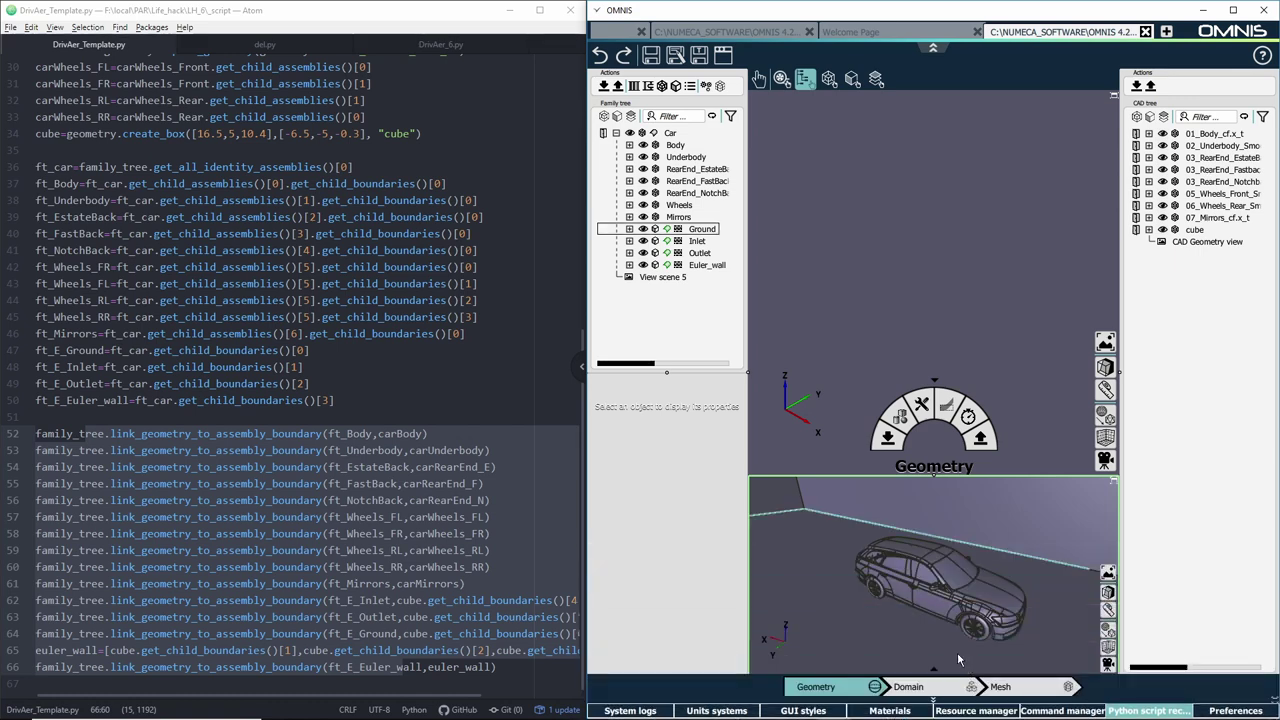
left_click(955, 632)
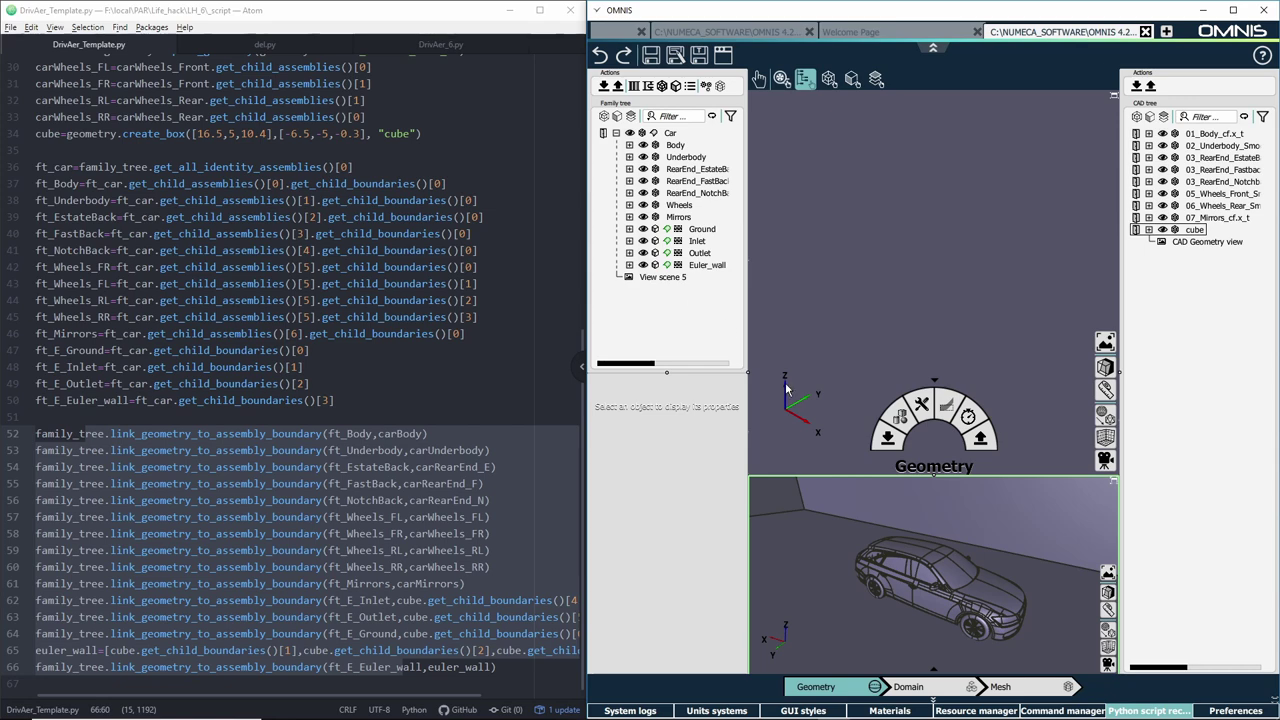
- Switch to the Mesh stage to show the Mesh_EstateBack, Mesh_FastBack and Mesh_NotchBack setups
left_click(1001, 687)
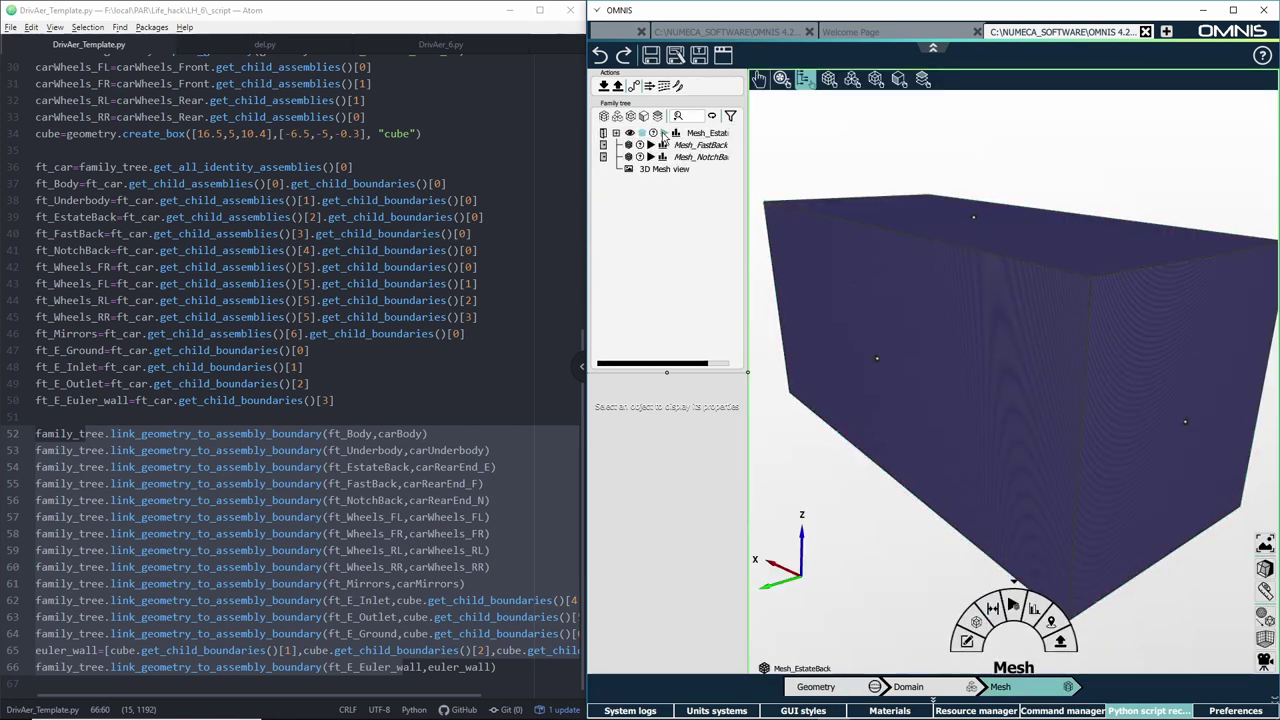